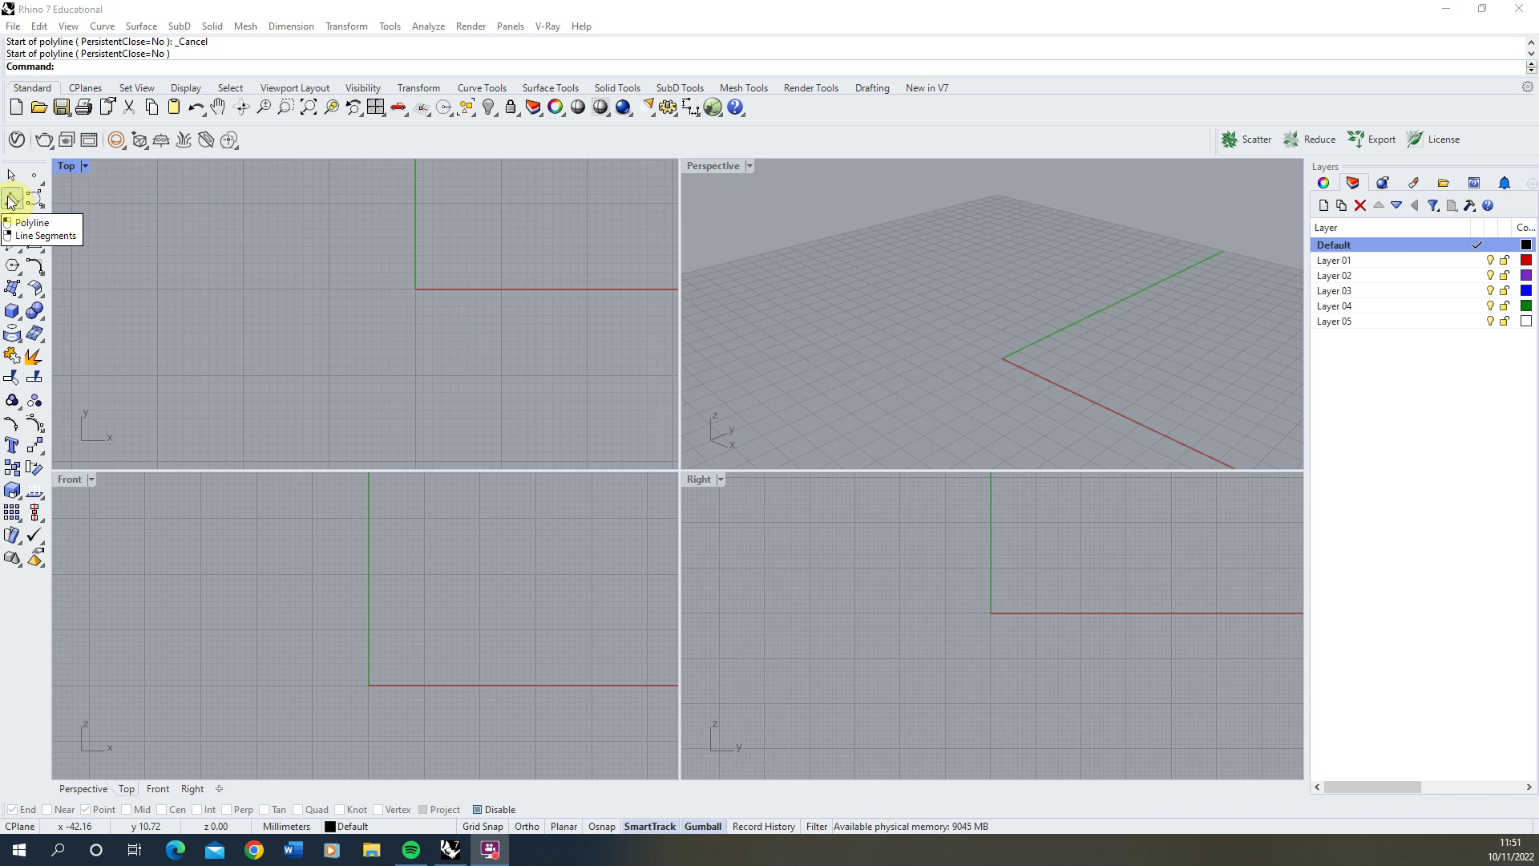
# Enter 'Poly' at the command line to call up the Polyline command
pyautogui.click(184, 230)
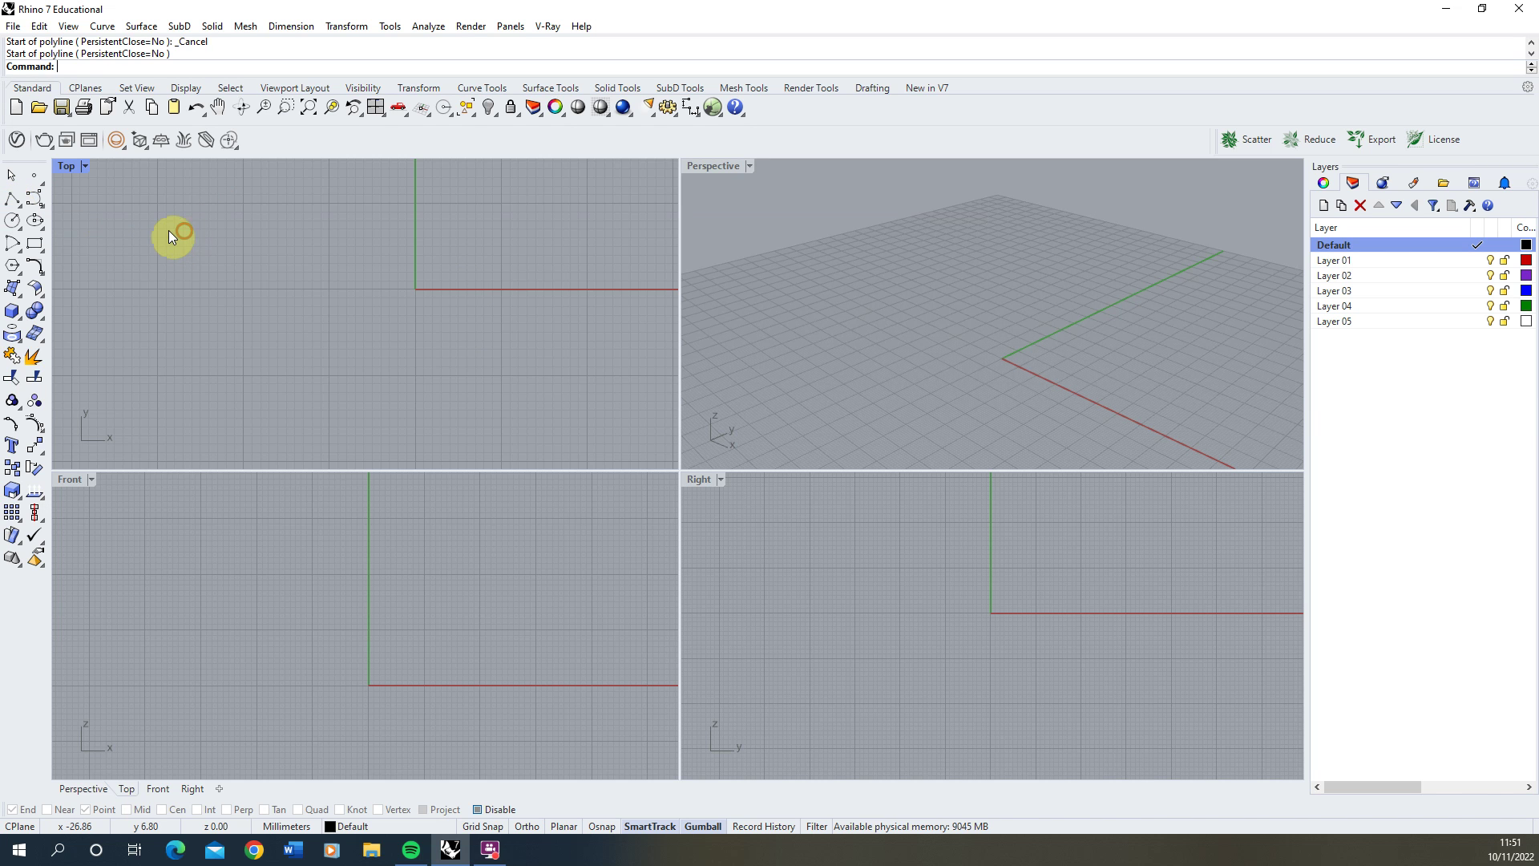
pyautogui.write('Polyline')
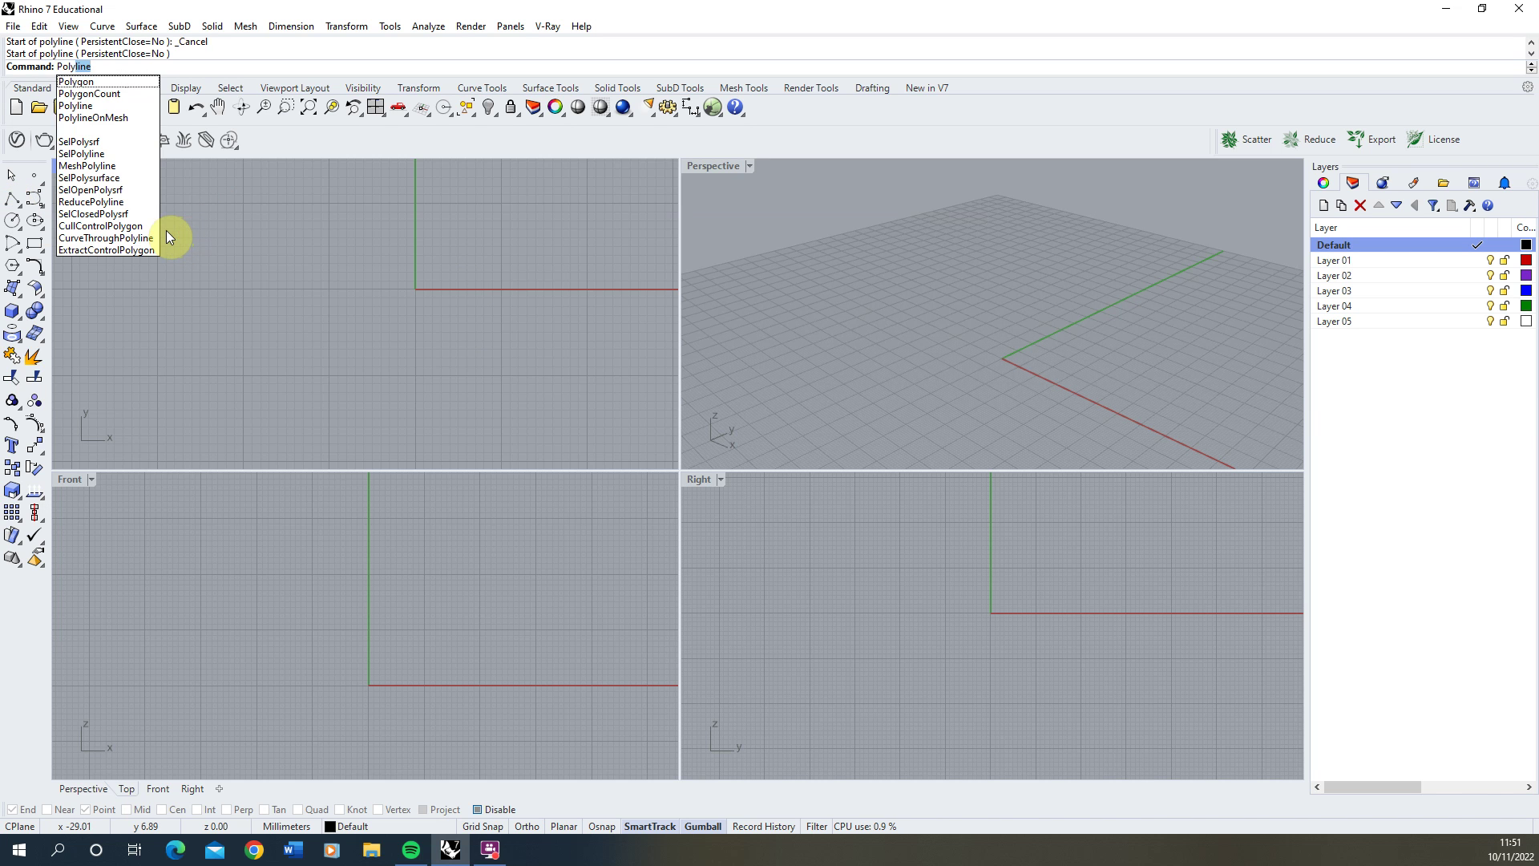
# Draw an open zigzag polyline of about eleven straight segments around the origin in the Top view
pyautogui.click(86, 108)
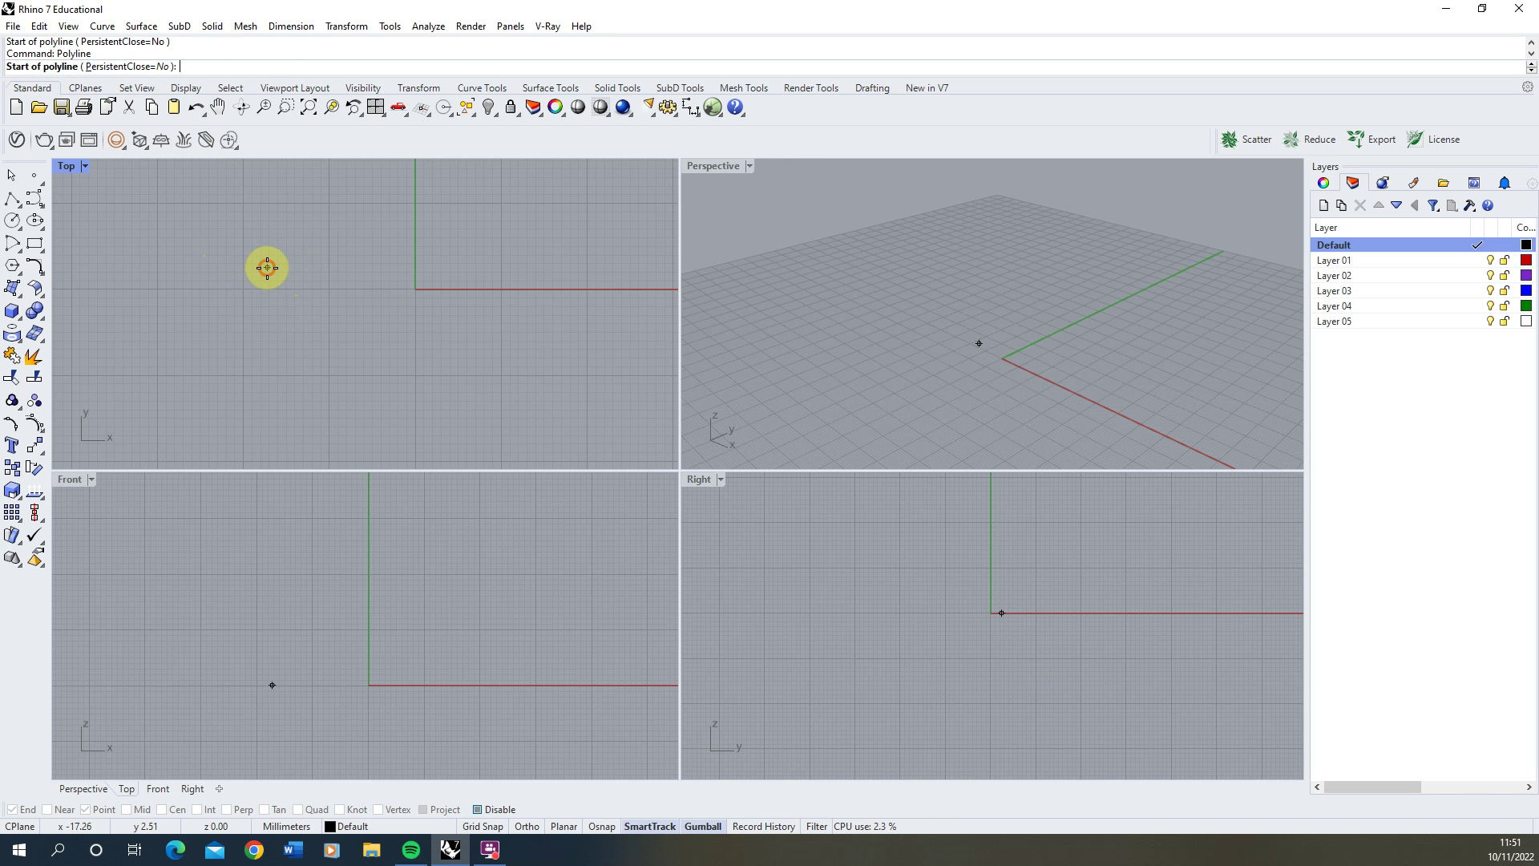
pyautogui.click(267, 268)
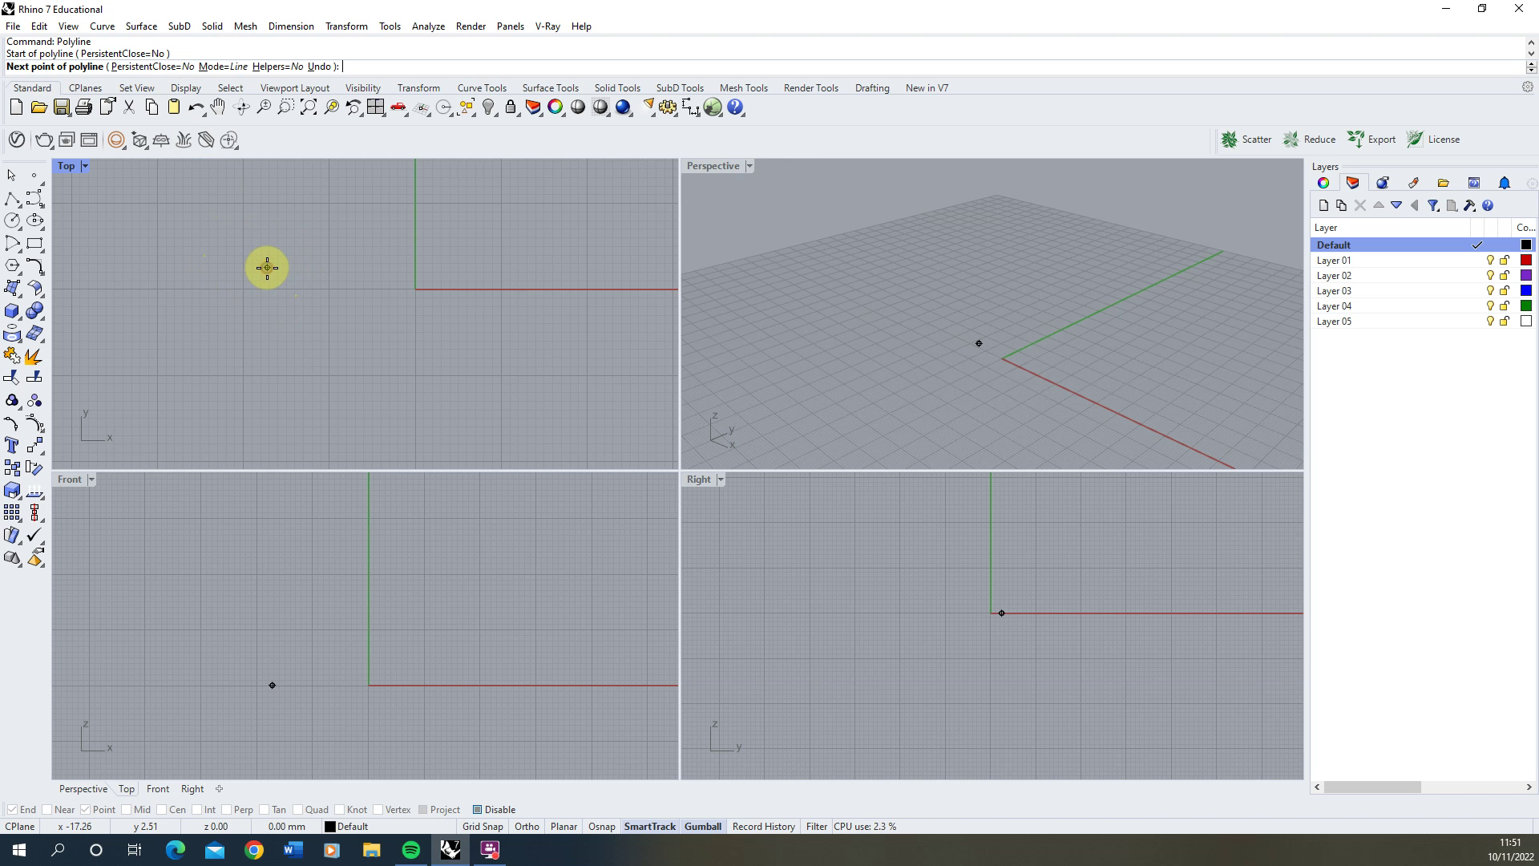
pyautogui.click(477, 228)
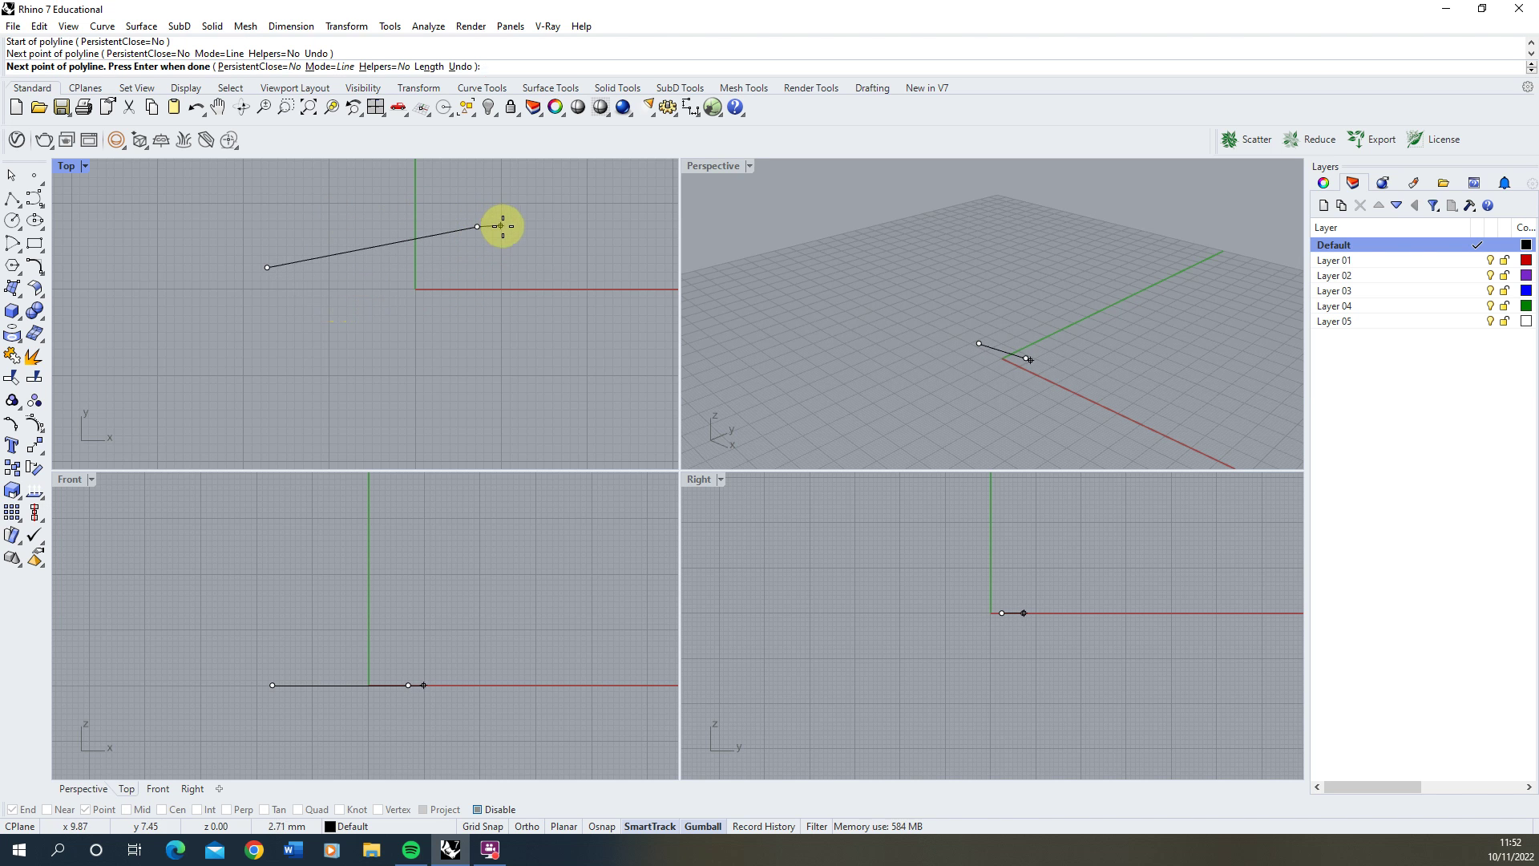
pyautogui.click(569, 265)
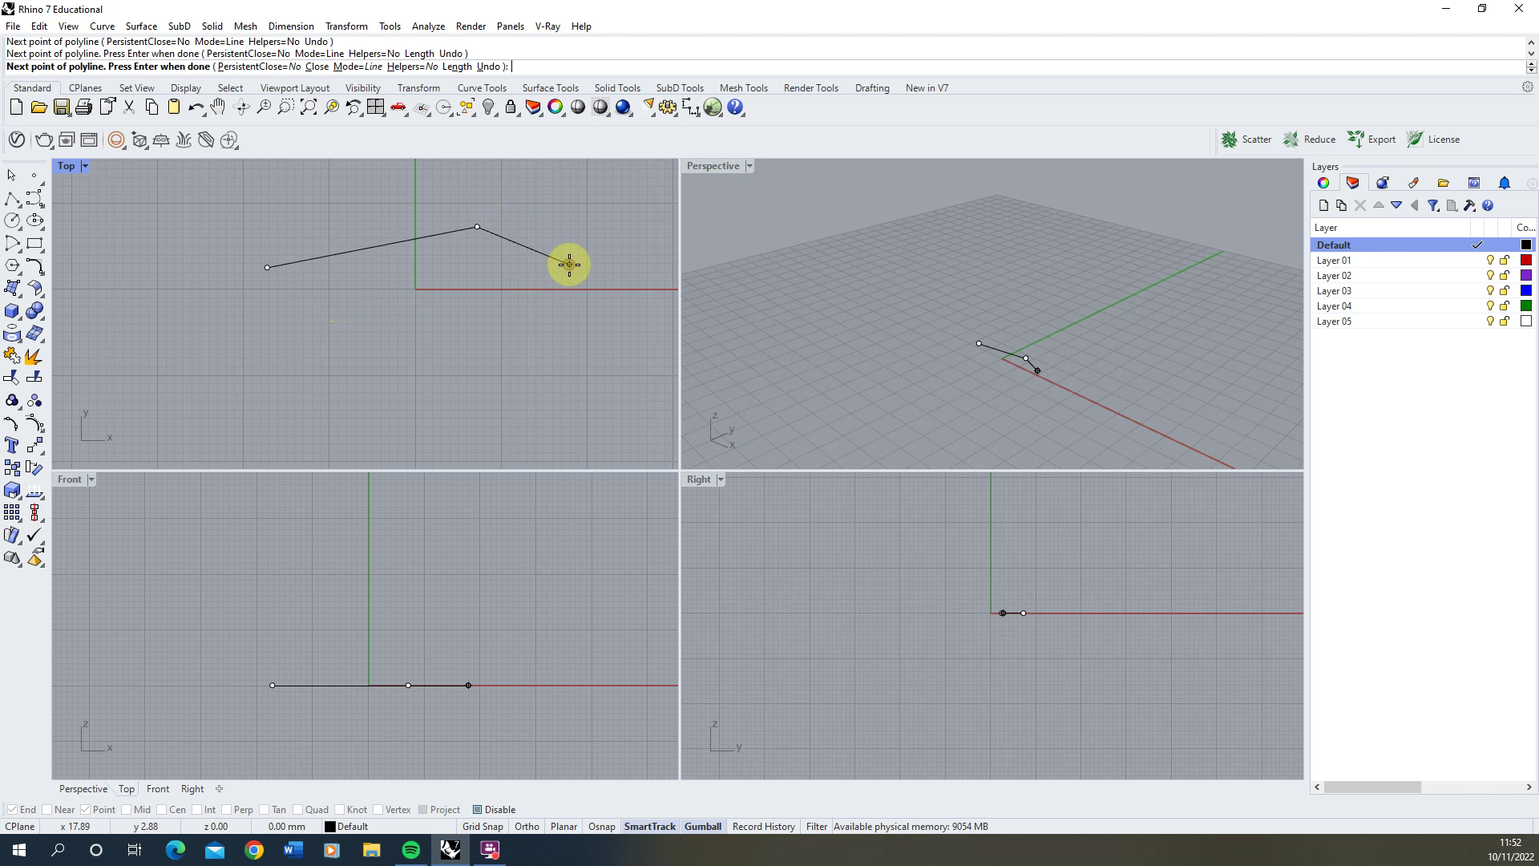
pyautogui.click(580, 331)
pyautogui.click(550, 377)
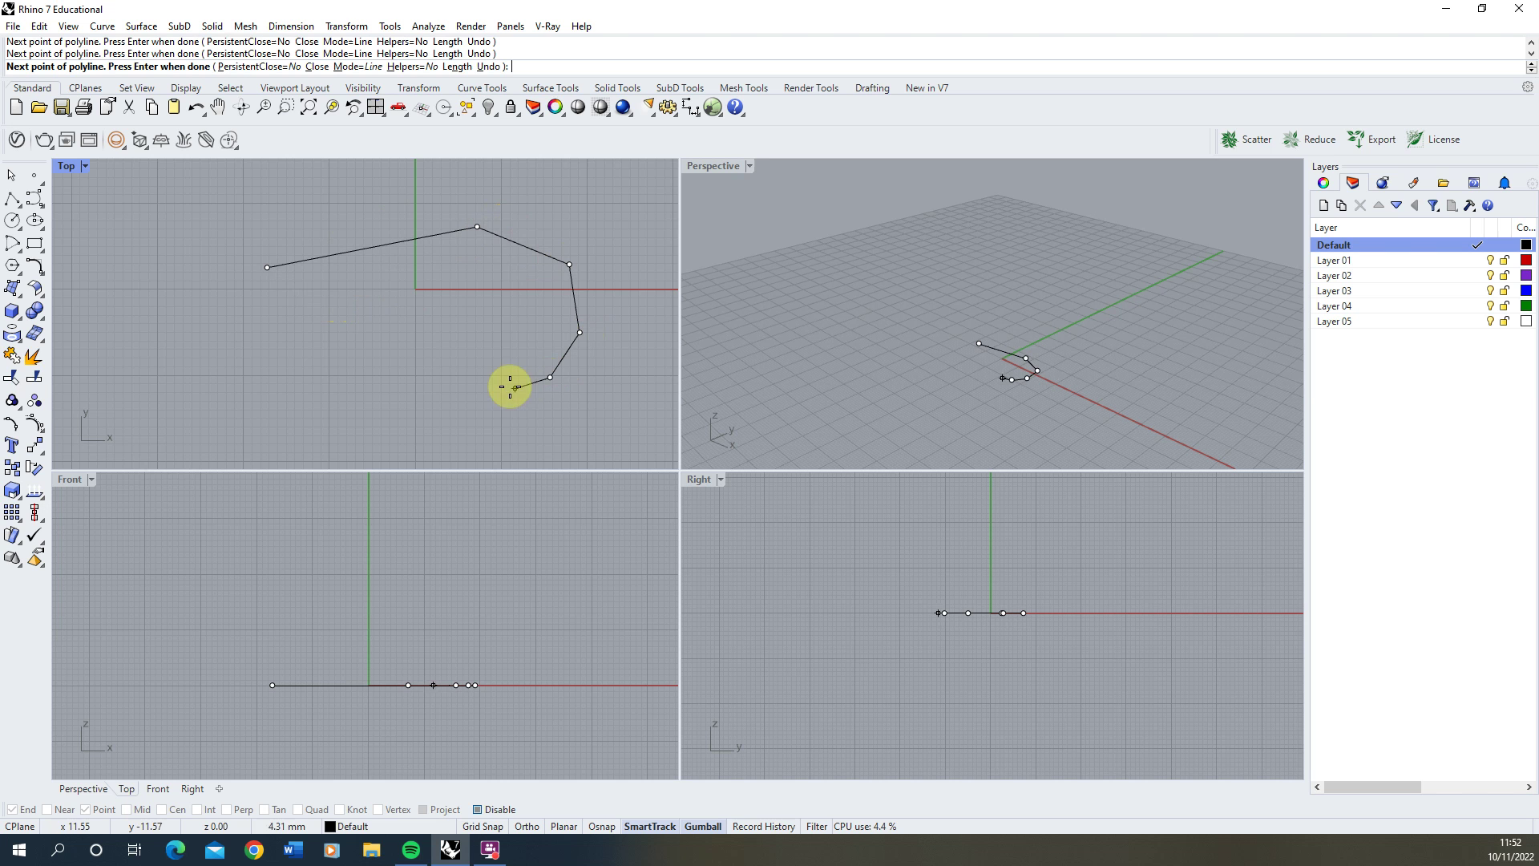
pyautogui.click(486, 335)
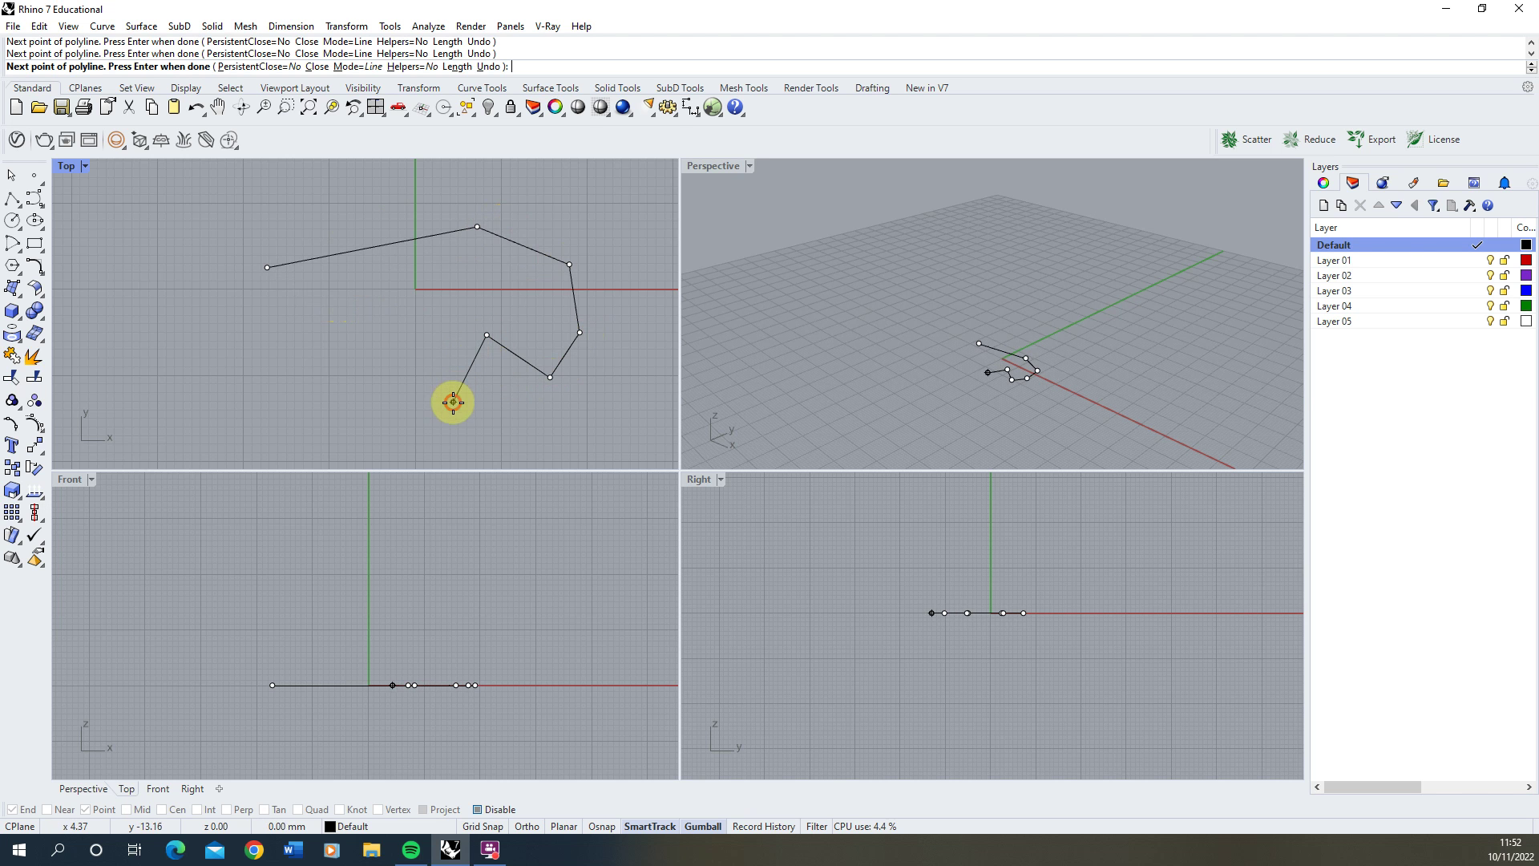
pyautogui.click(453, 401)
pyautogui.click(422, 437)
pyautogui.click(384, 408)
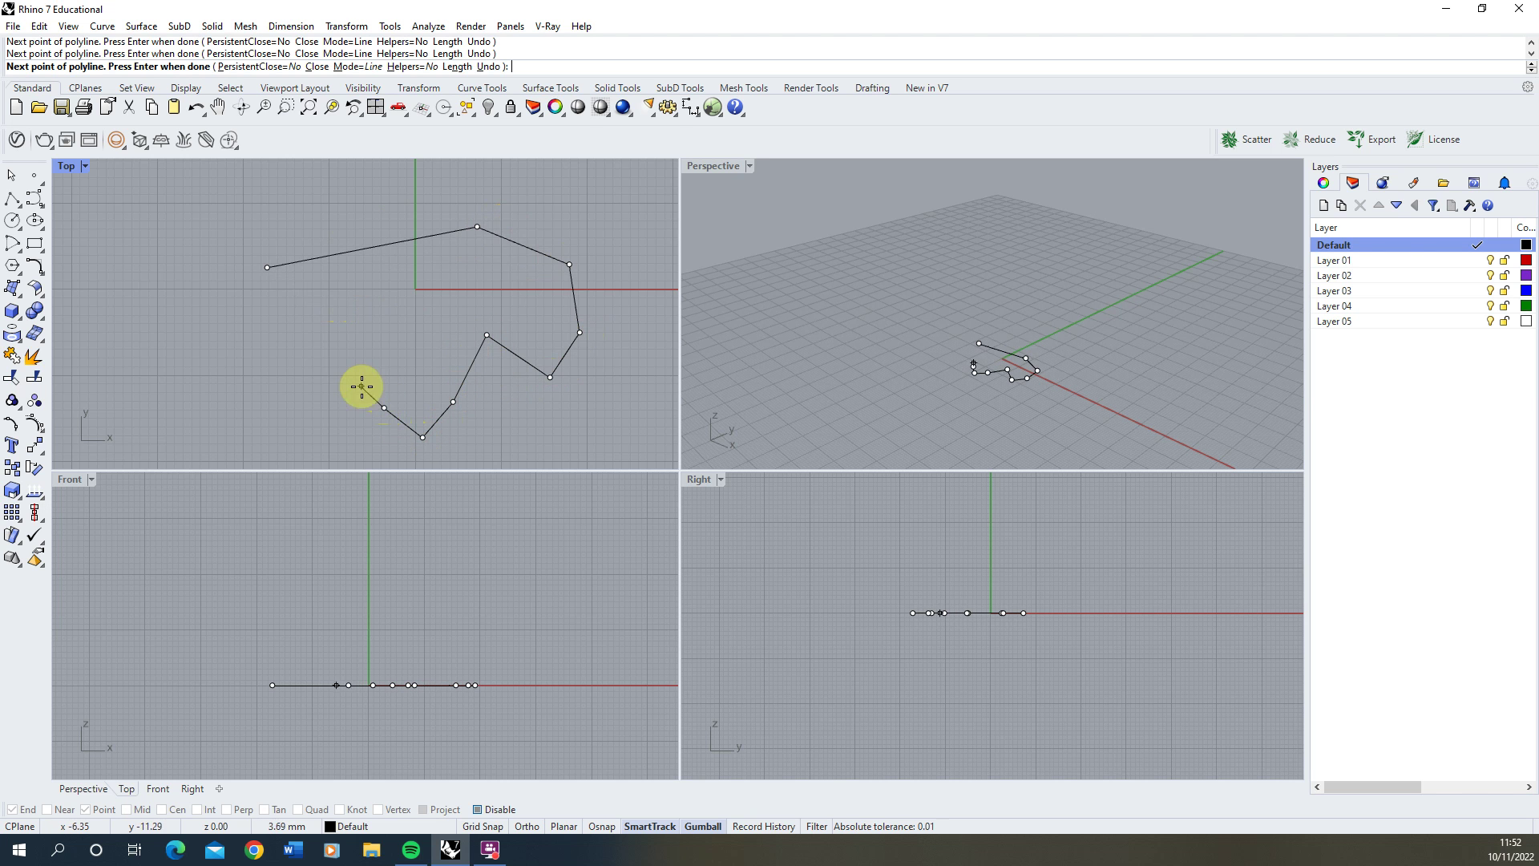
pyautogui.click(336, 393)
pyautogui.click(278, 436)
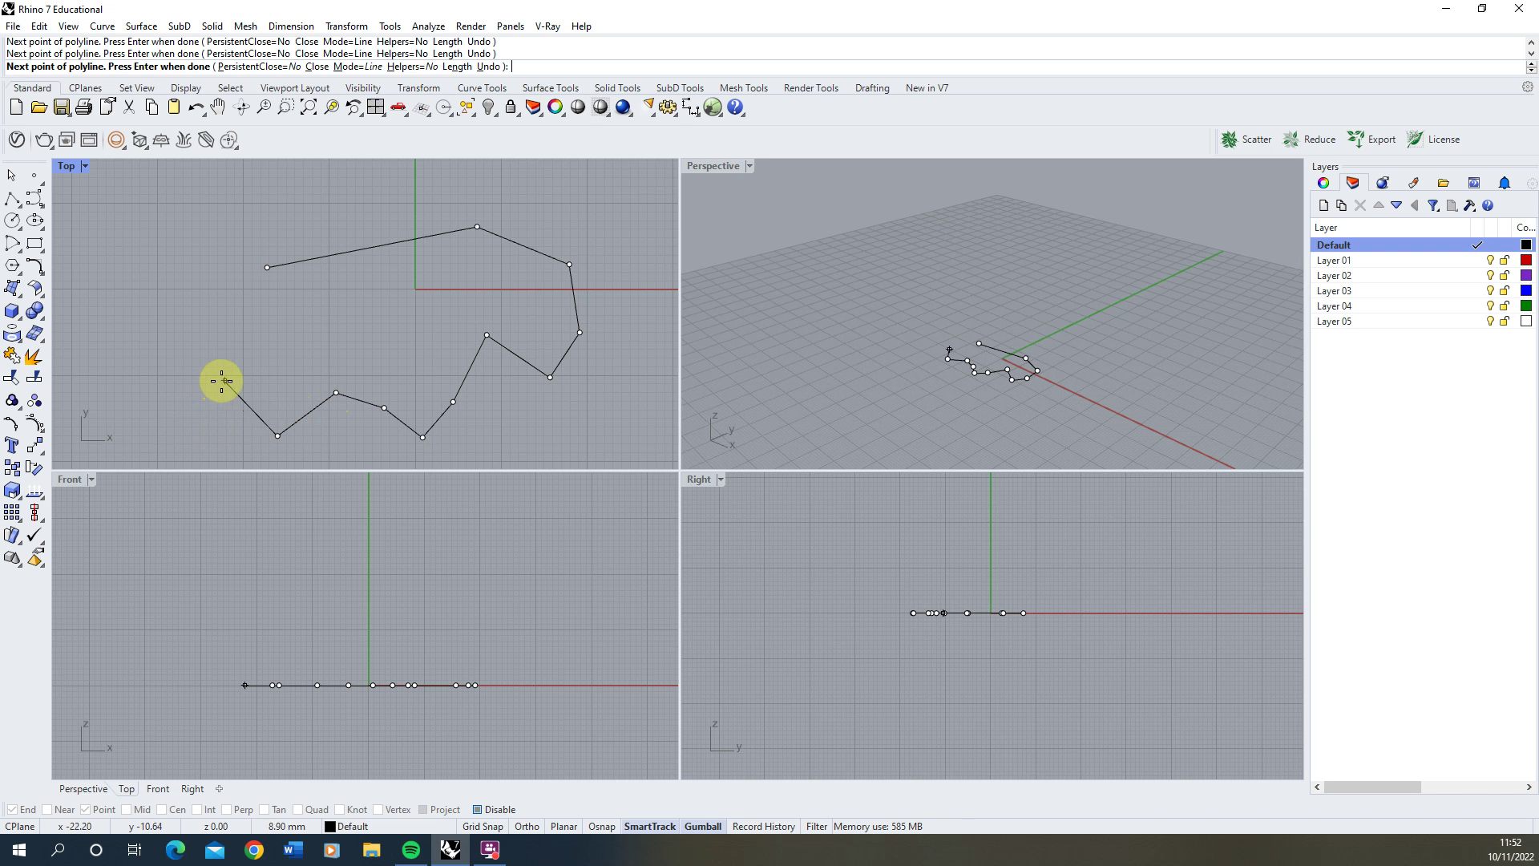
pyautogui.rightClick(228, 385)
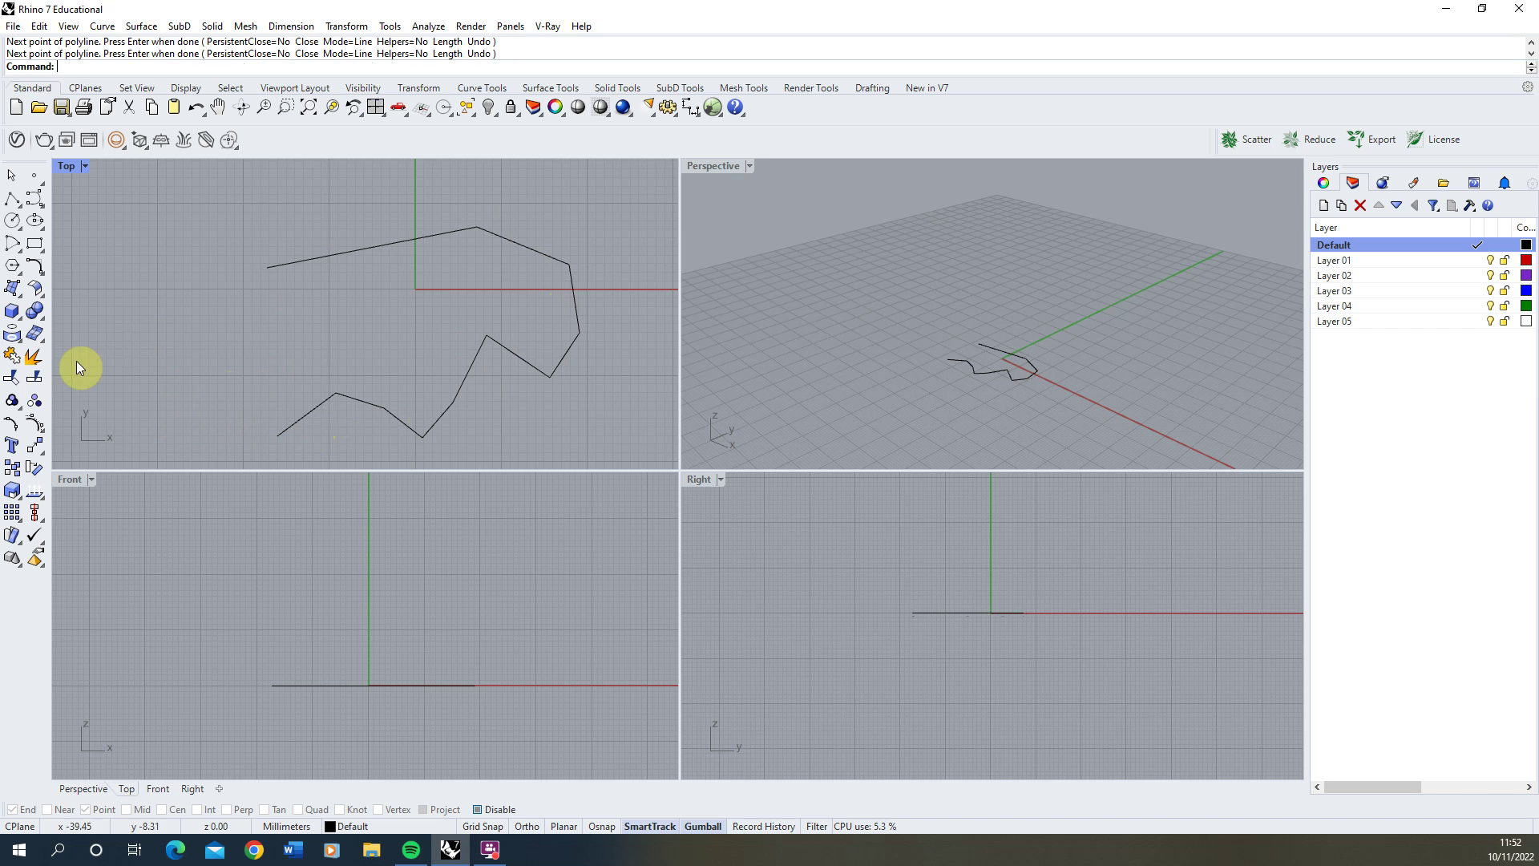
# Start a second polyline on the x-axis right of the origin and place six hexagon vertices
pyautogui.scroll(-3, 158, 295)
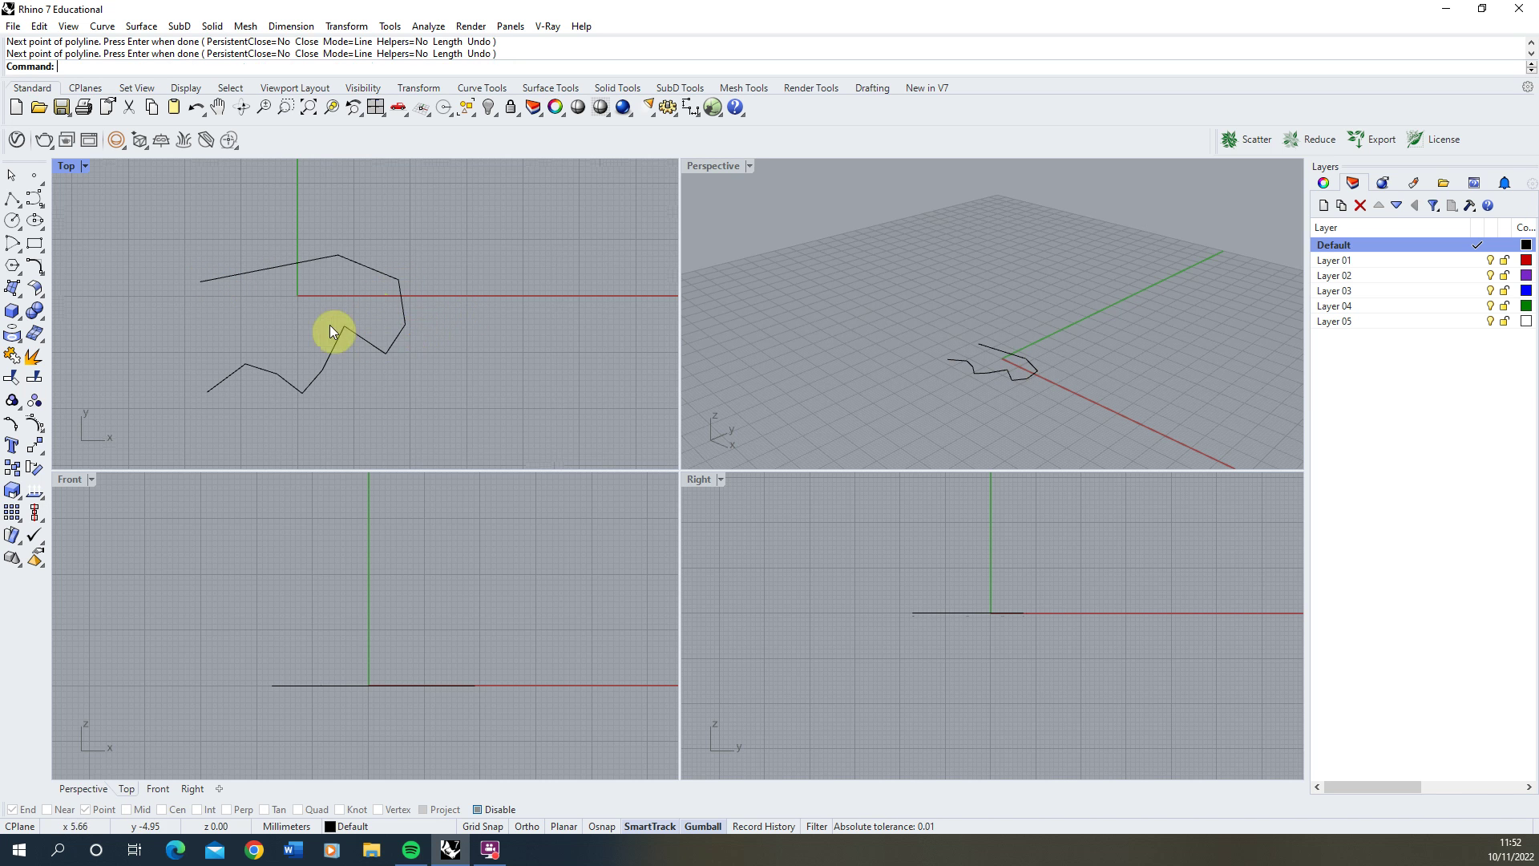
pyautogui.click(416, 329)
pyautogui.click(12, 198)
pyautogui.moveTo(627, 291); pyautogui.dragTo(543, 290, button='right')
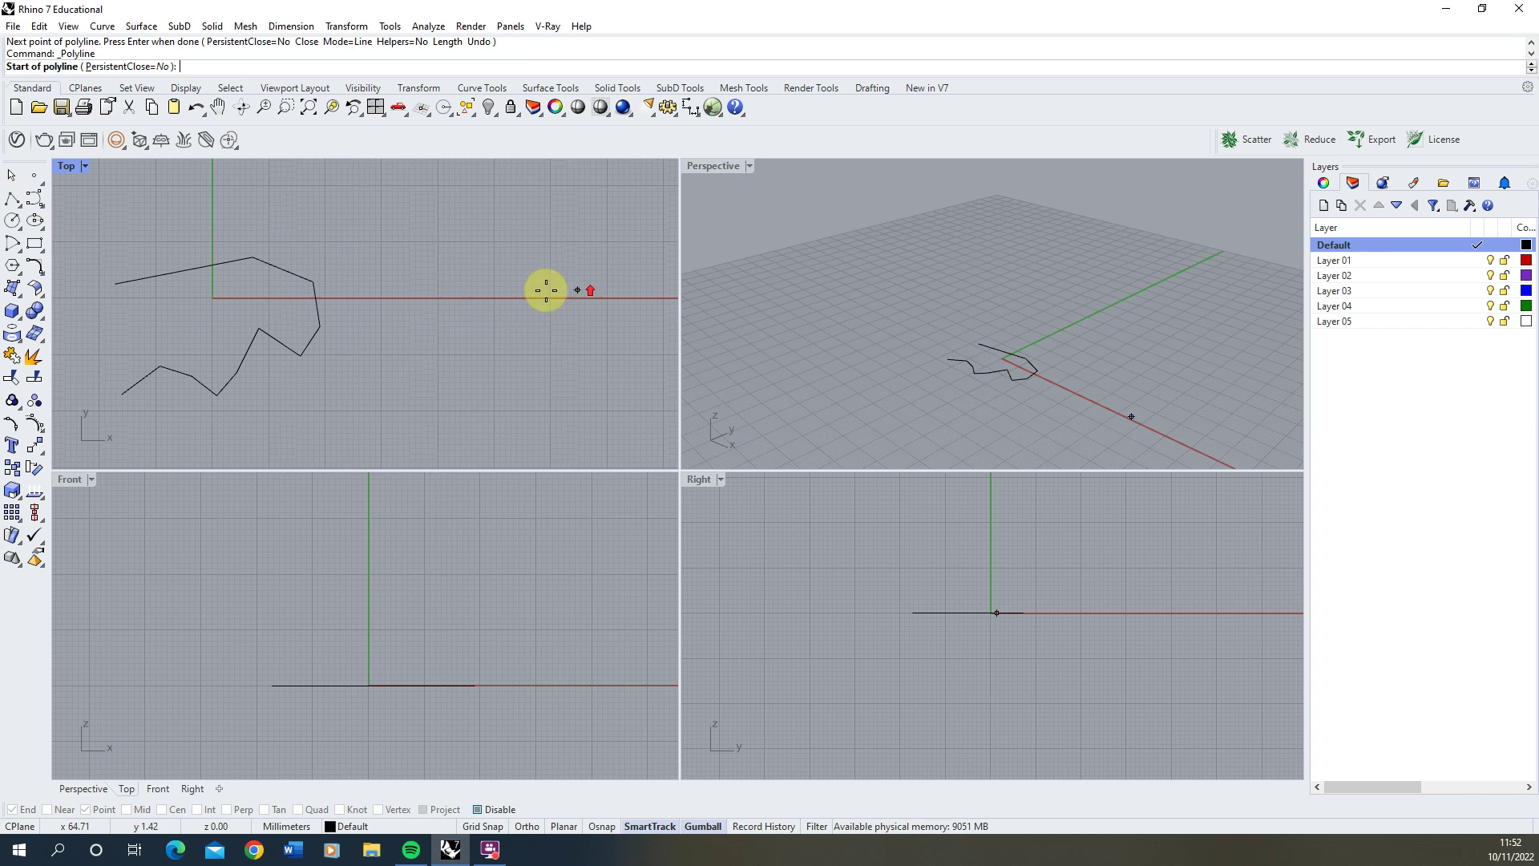
pyautogui.click(416, 304)
pyautogui.click(481, 269)
pyautogui.click(537, 291)
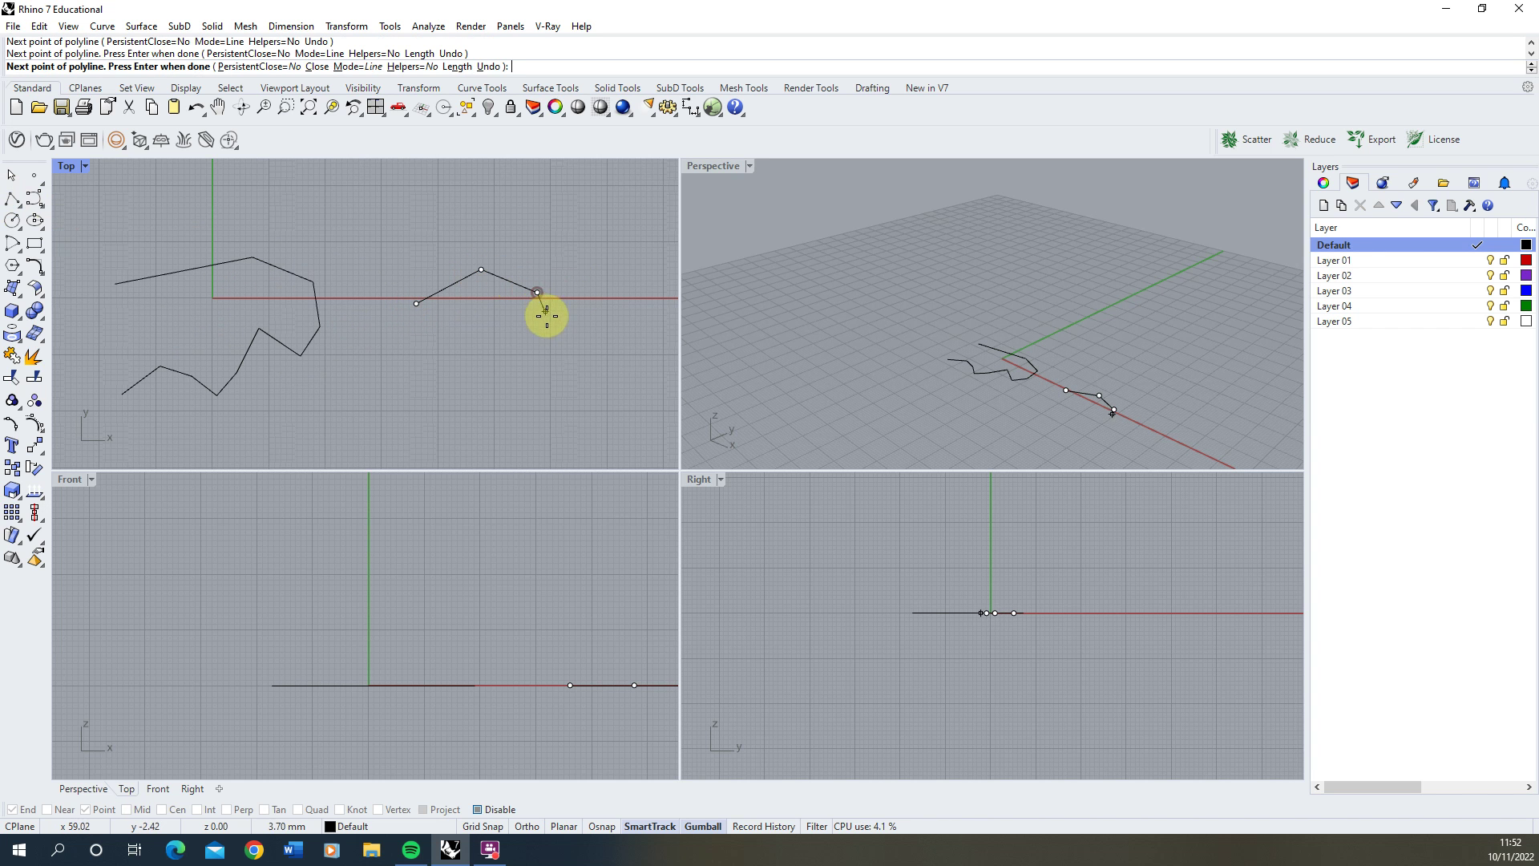
pyautogui.click(547, 340)
pyautogui.click(484, 376)
pyautogui.click(431, 363)
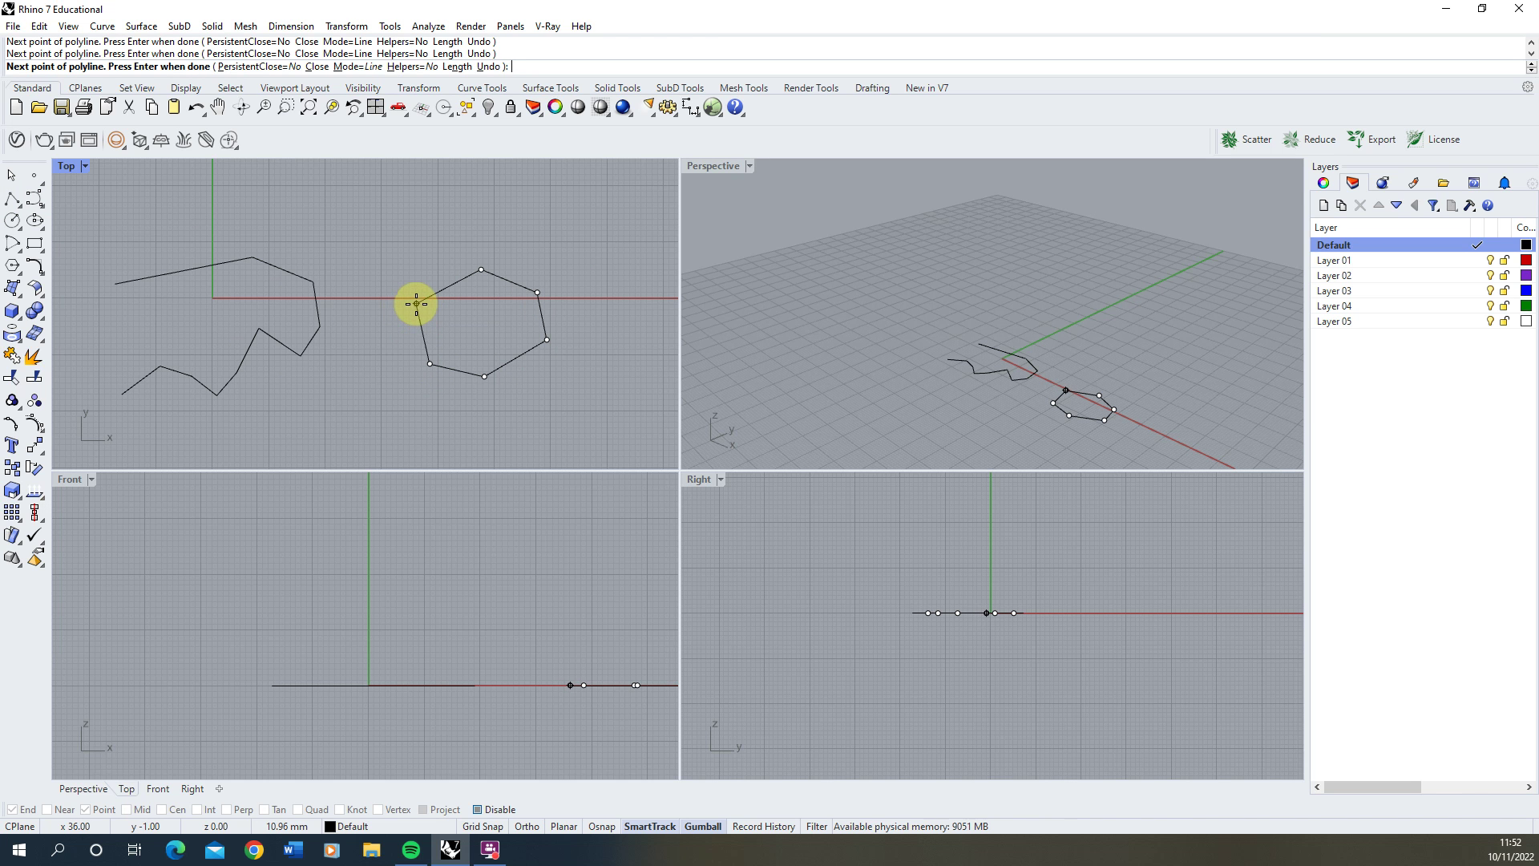
# Zoom in near the start point and undo the last two hexagon vertices
pyautogui.scroll(10, 417, 304)
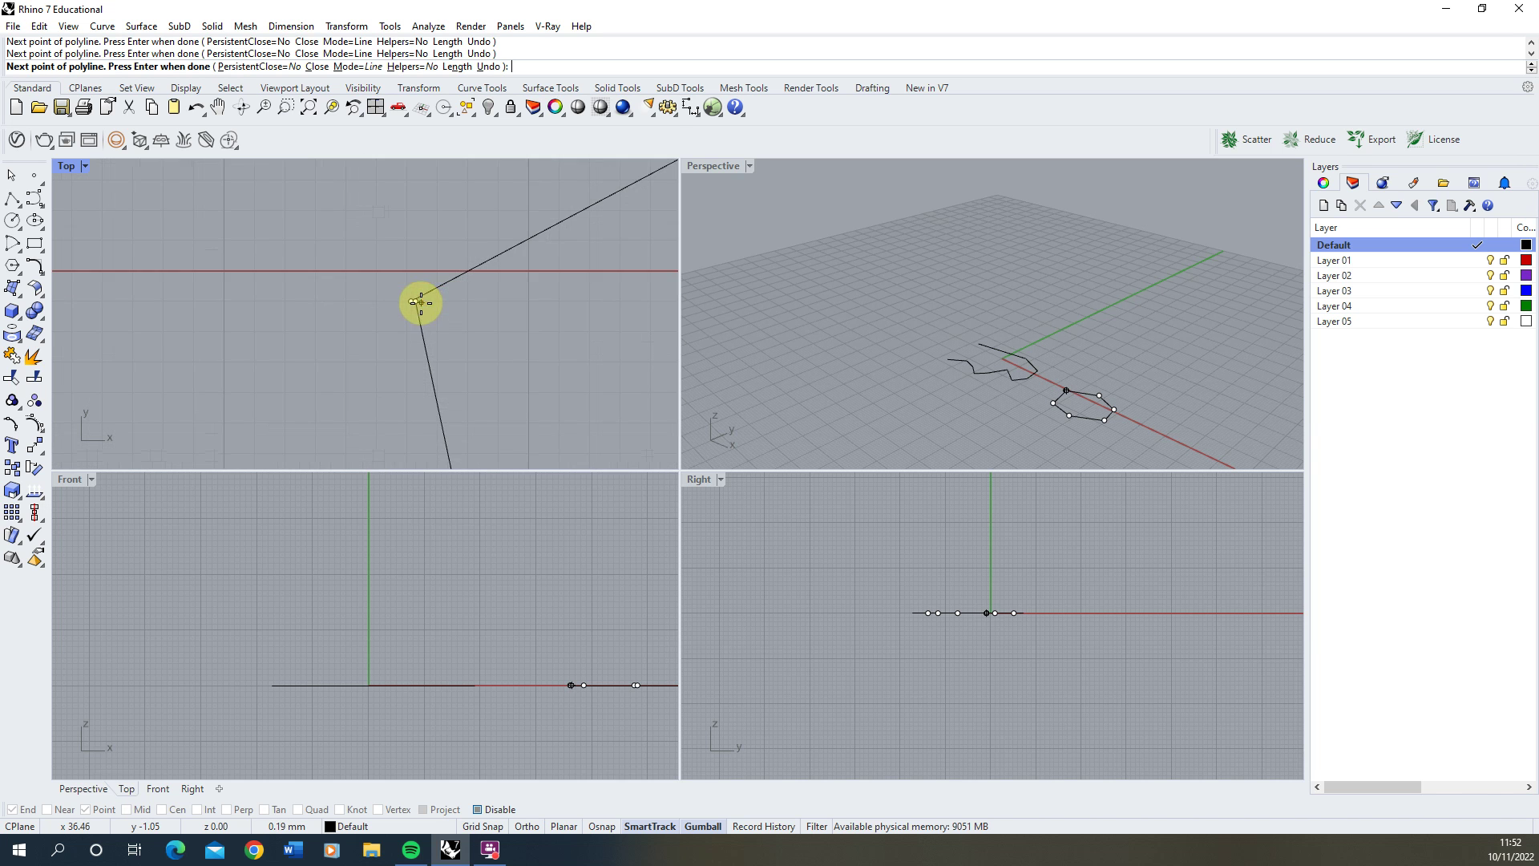
pyautogui.scroll(3, 410, 303)
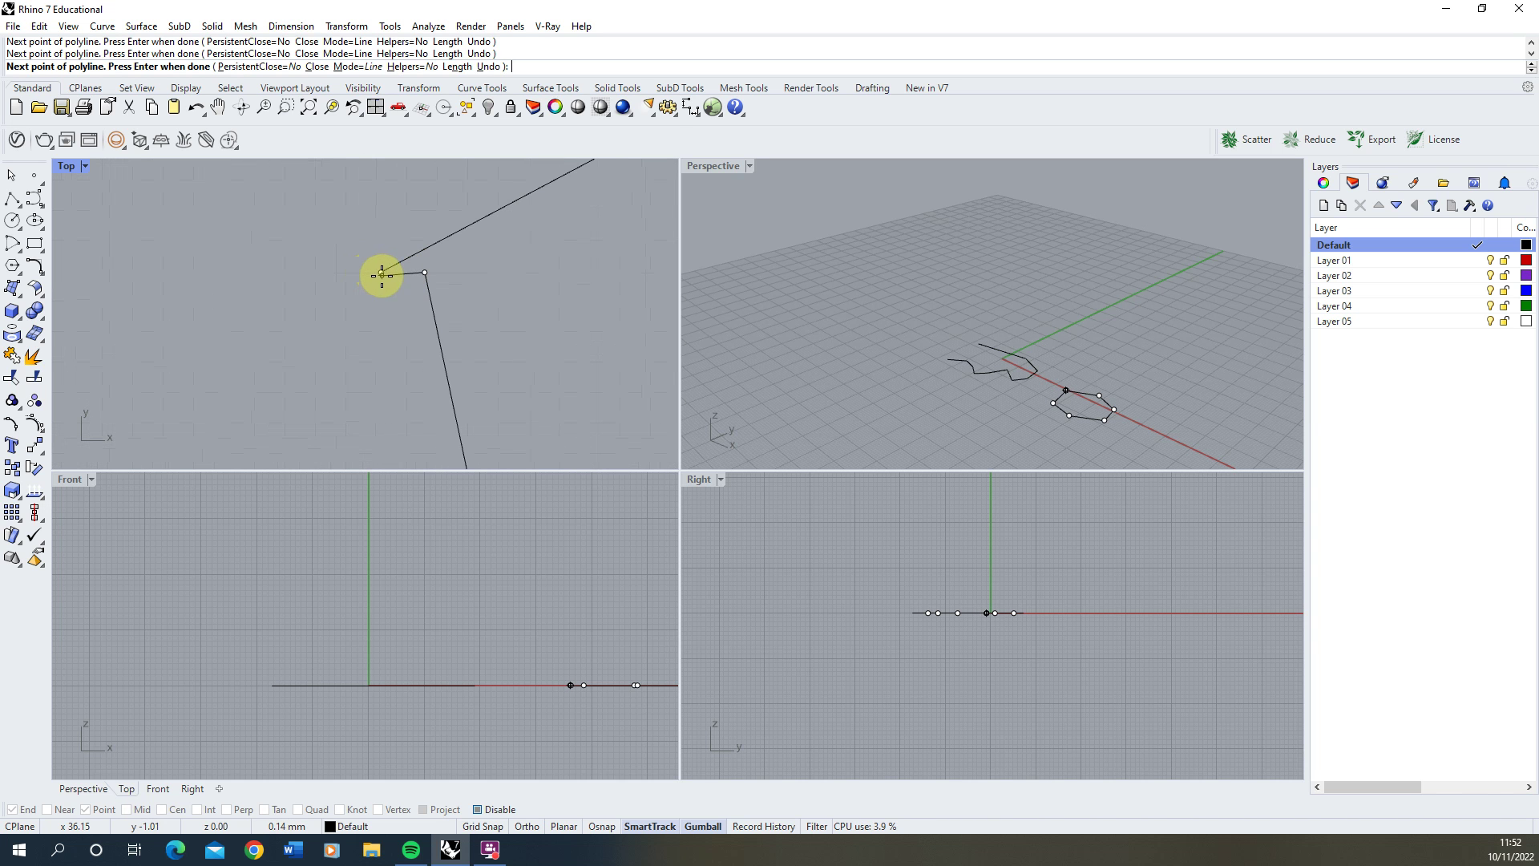
pyautogui.scroll(8, 381, 274)
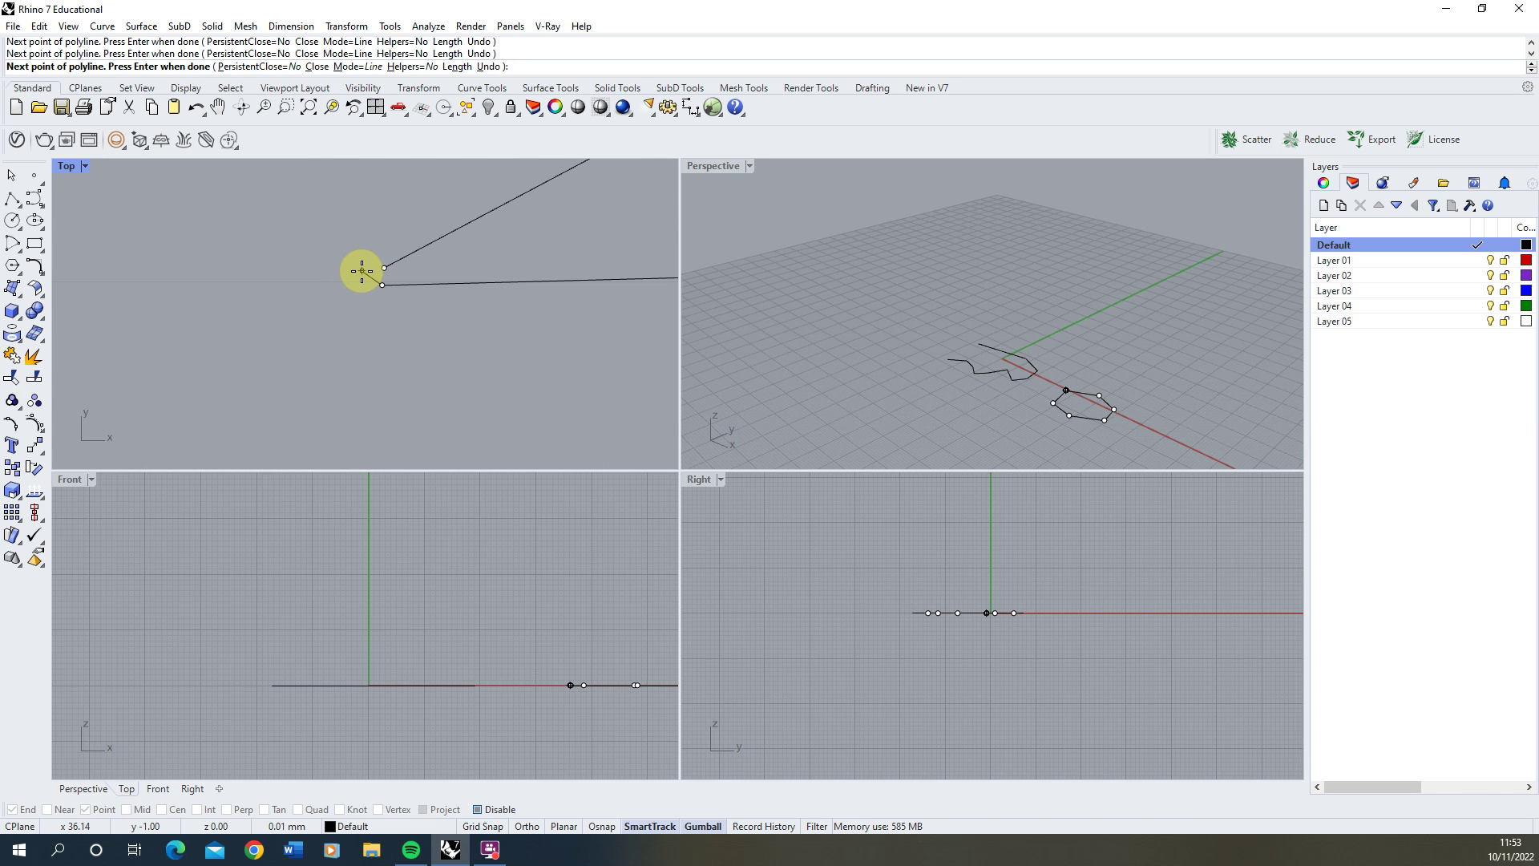
pyautogui.hotkey('ctrl', 'z')
pyautogui.hotkey('ctrl', 'z')
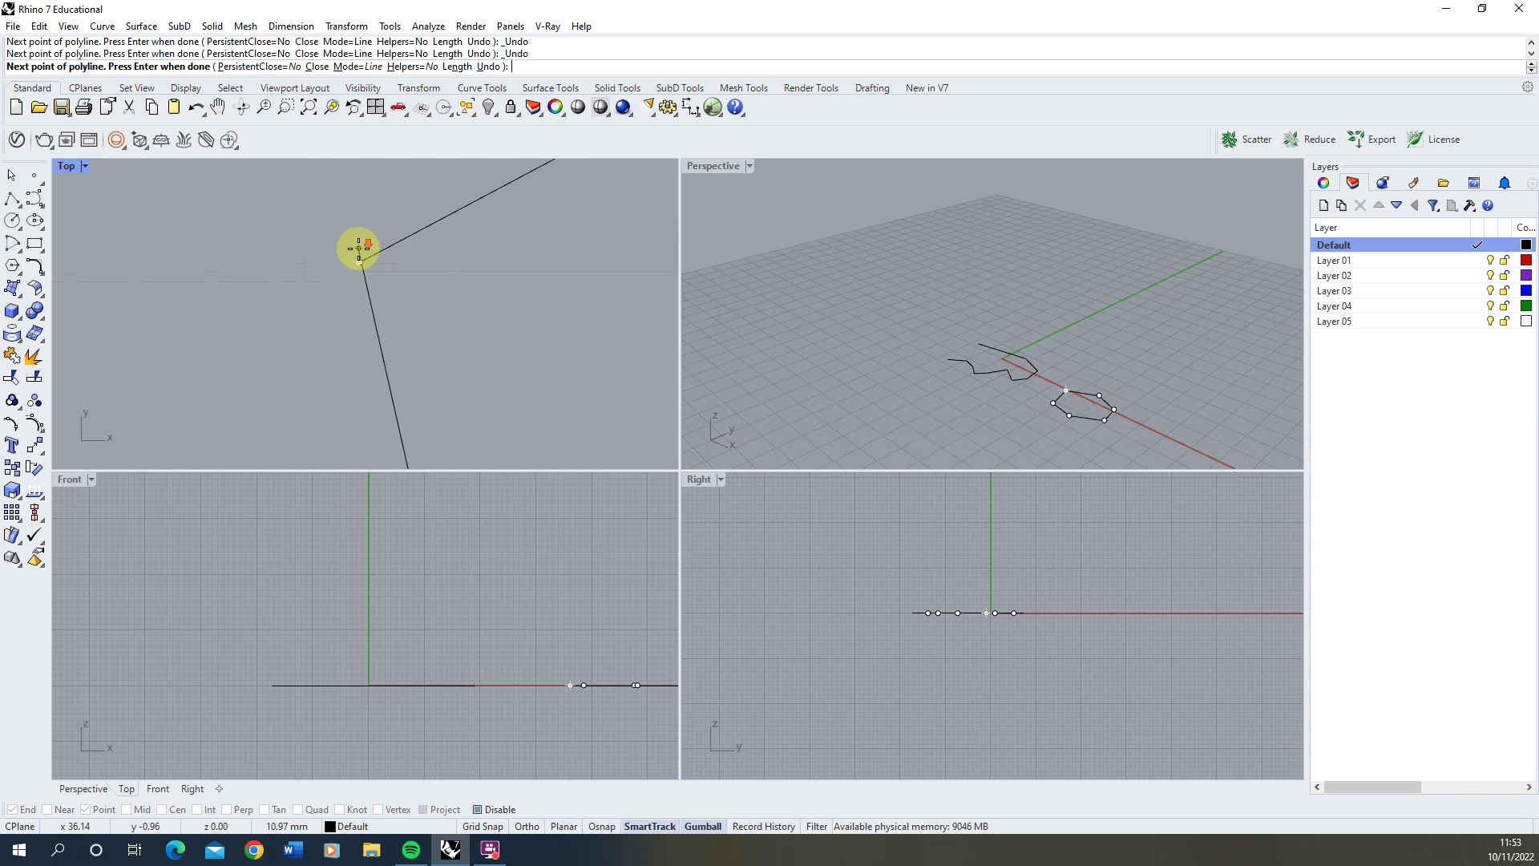
pyautogui.scroll(-4, 391, 227)
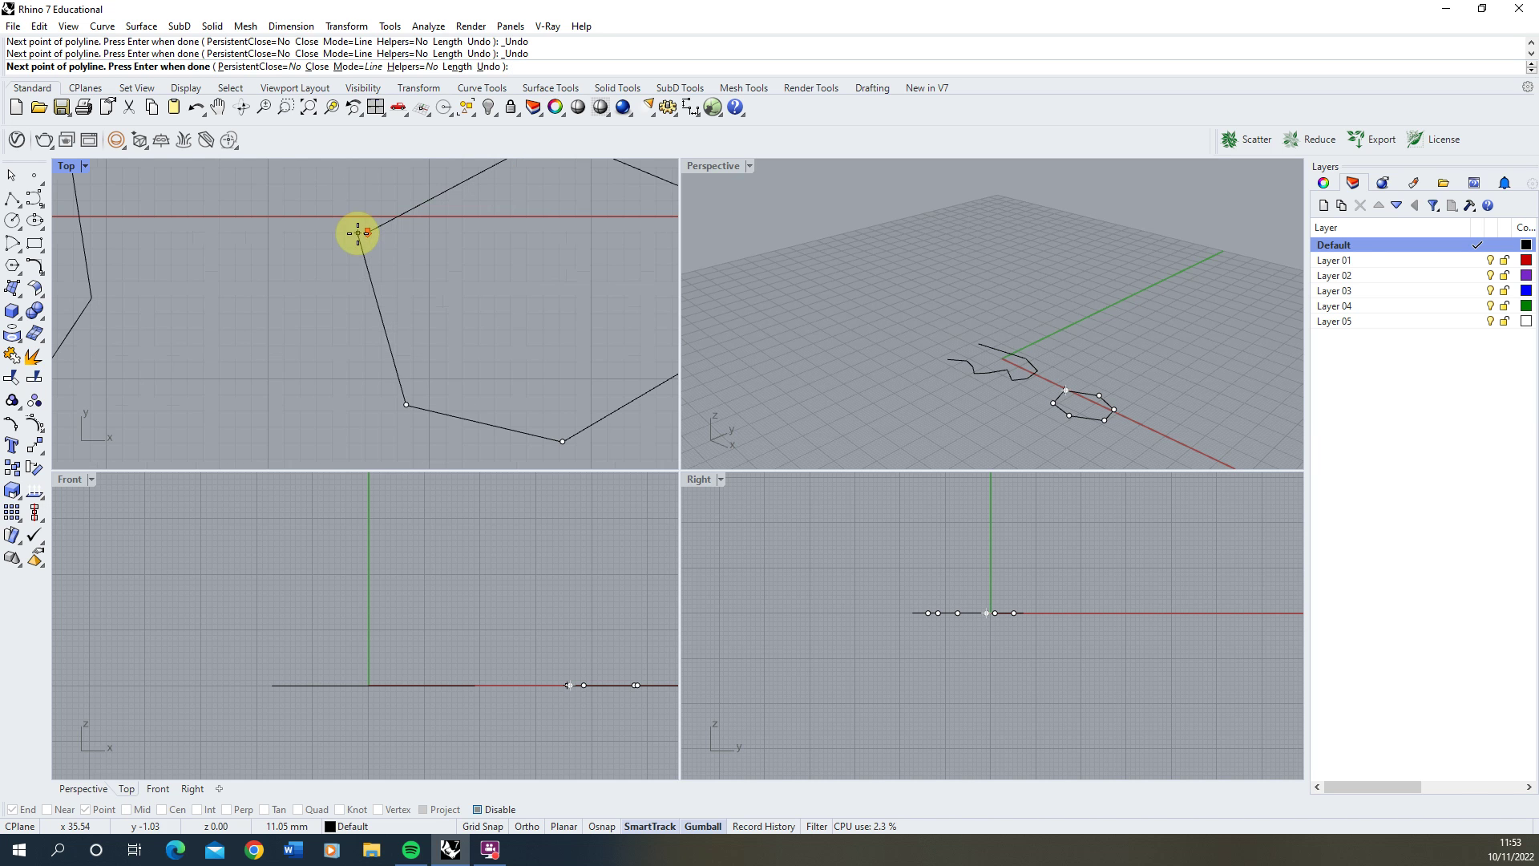
# Enable Osnap point snapping and close the hexagon exactly on its start vertex
pyautogui.click(603, 826)
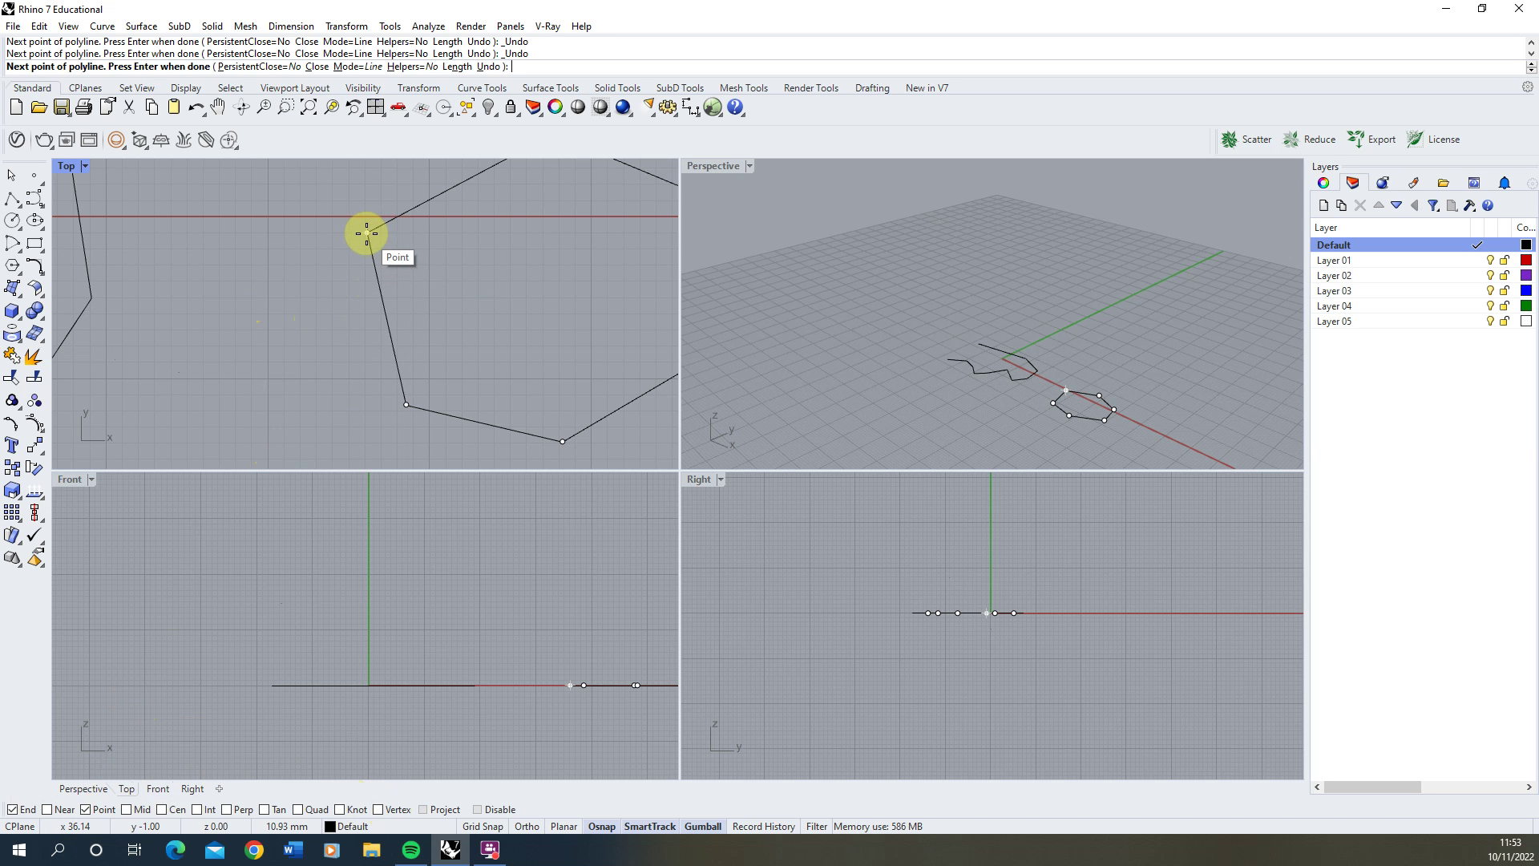
pyautogui.click(368, 233)
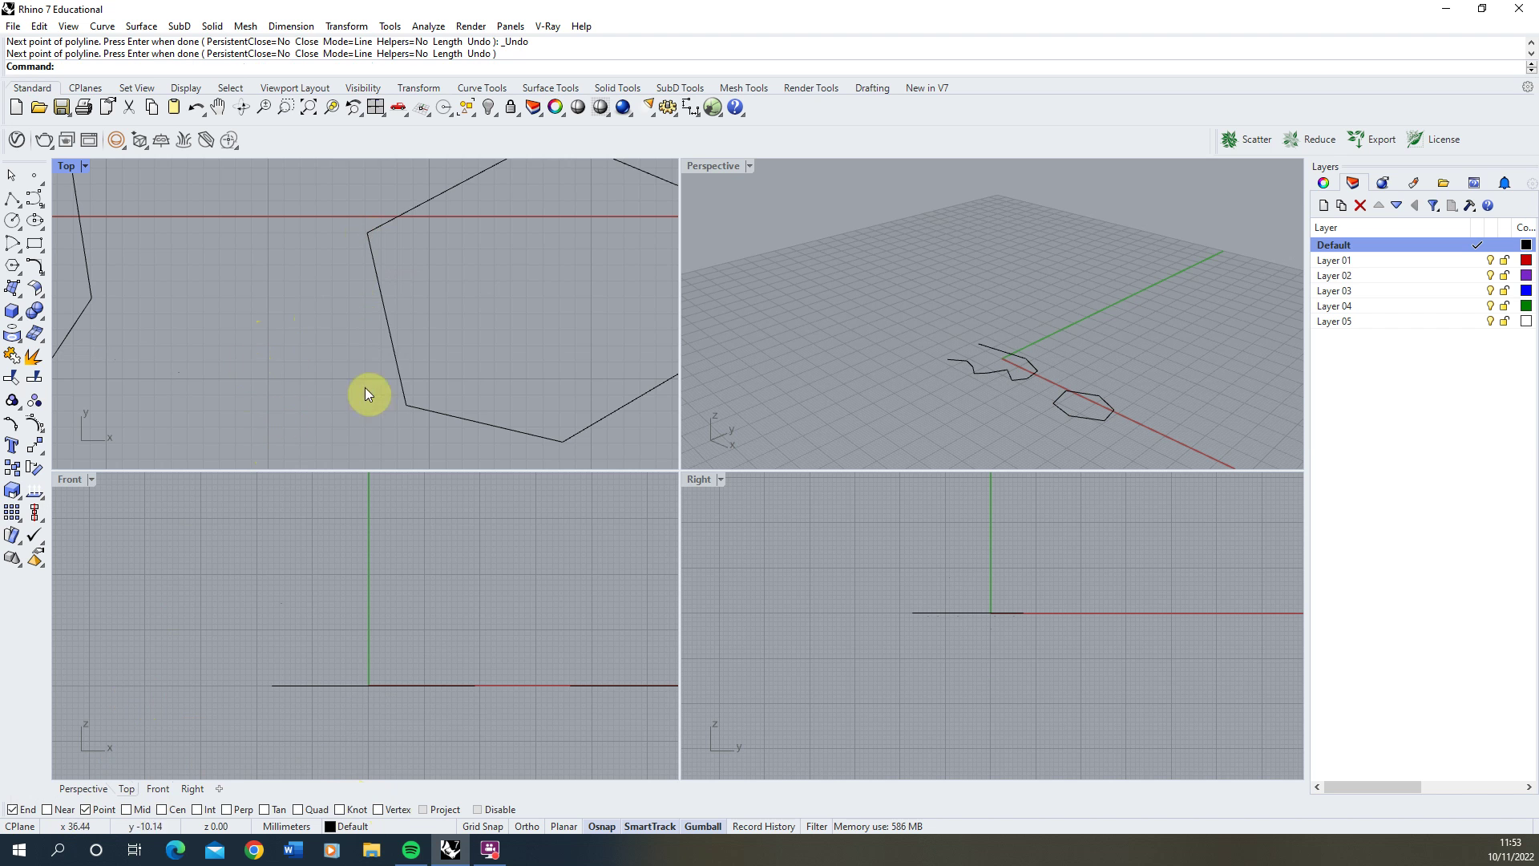
pyautogui.scroll(-3, 233, 372)
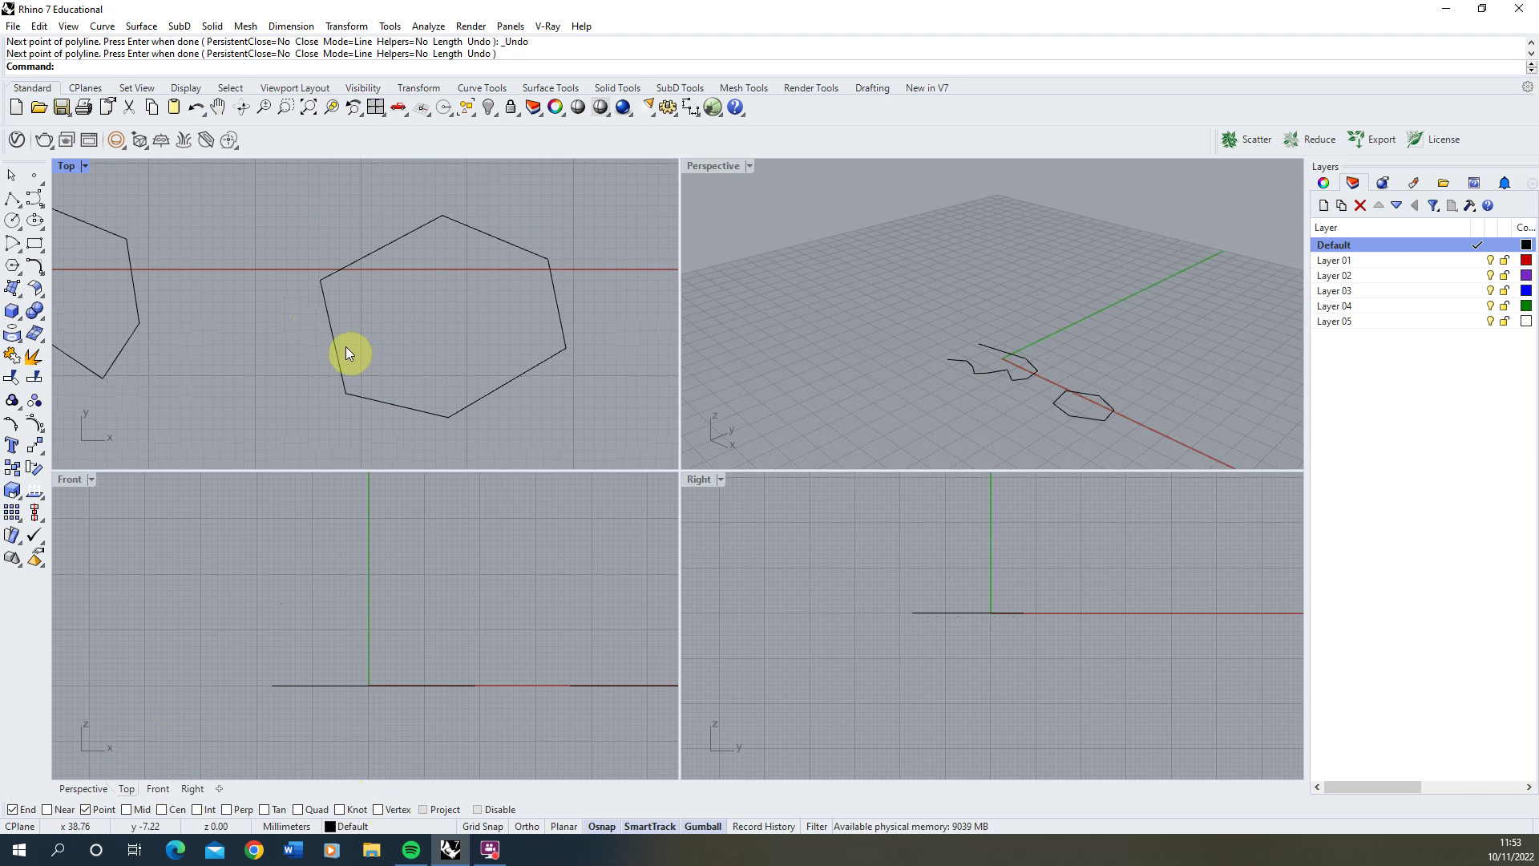
pyautogui.scroll(5, 320, 277)
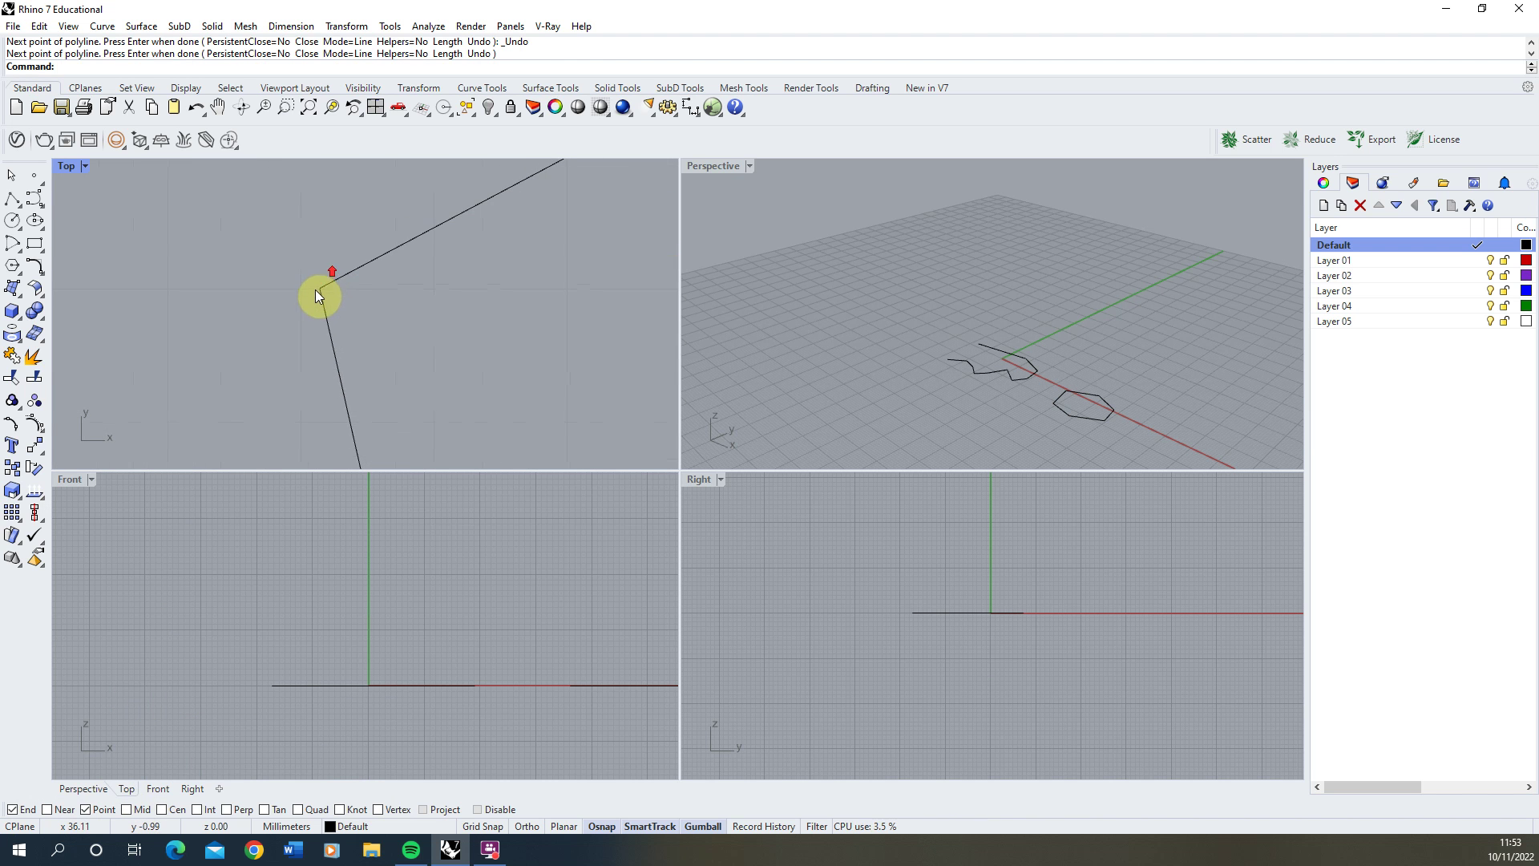
pyautogui.scroll(-1, 317, 285)
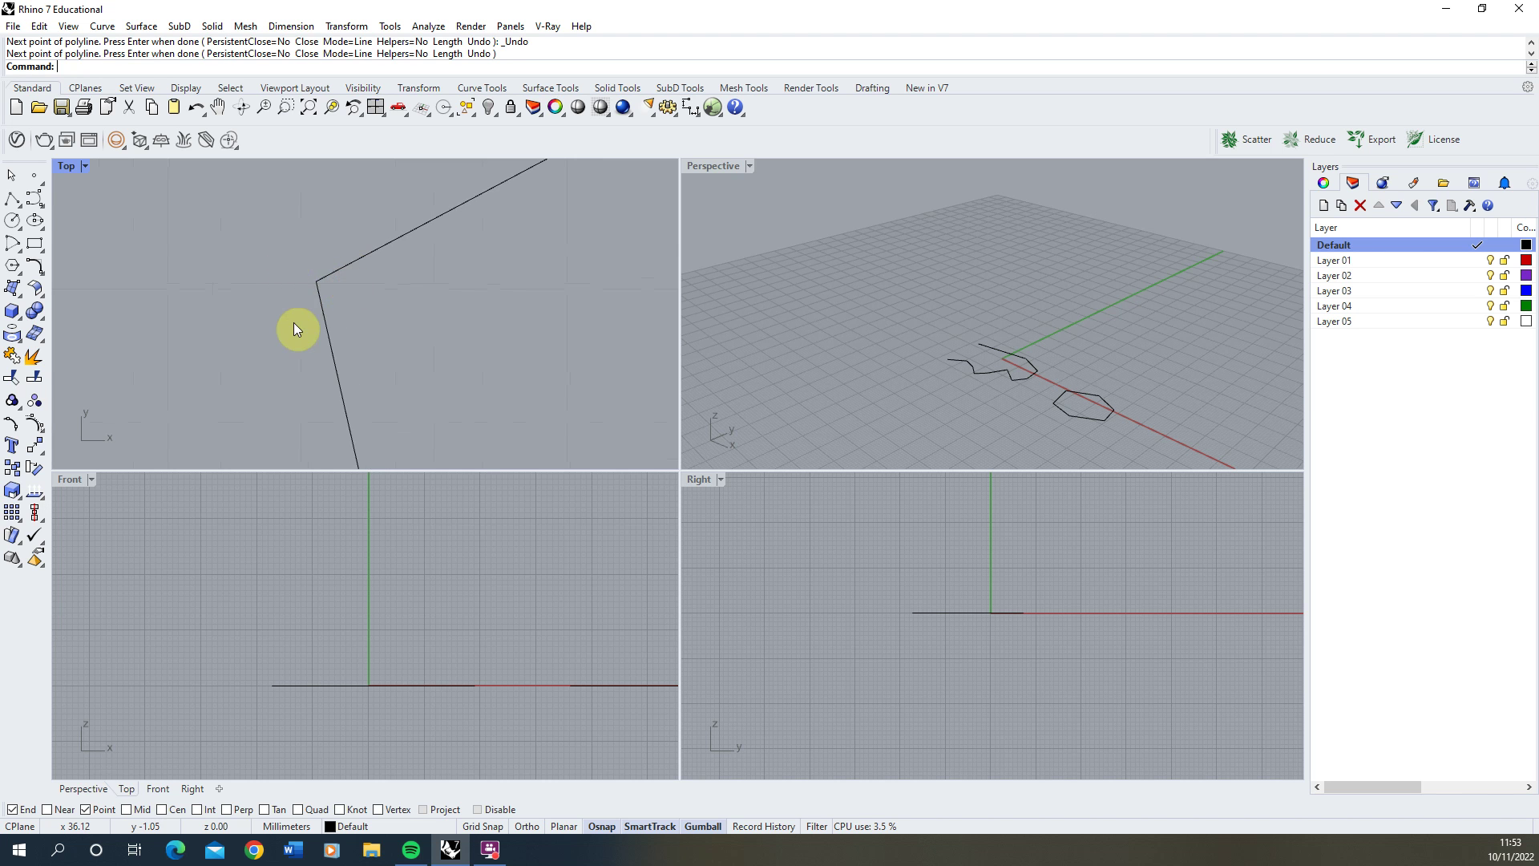
pyautogui.scroll(-4, 316, 288)
pyautogui.scroll(3, 257, 271)
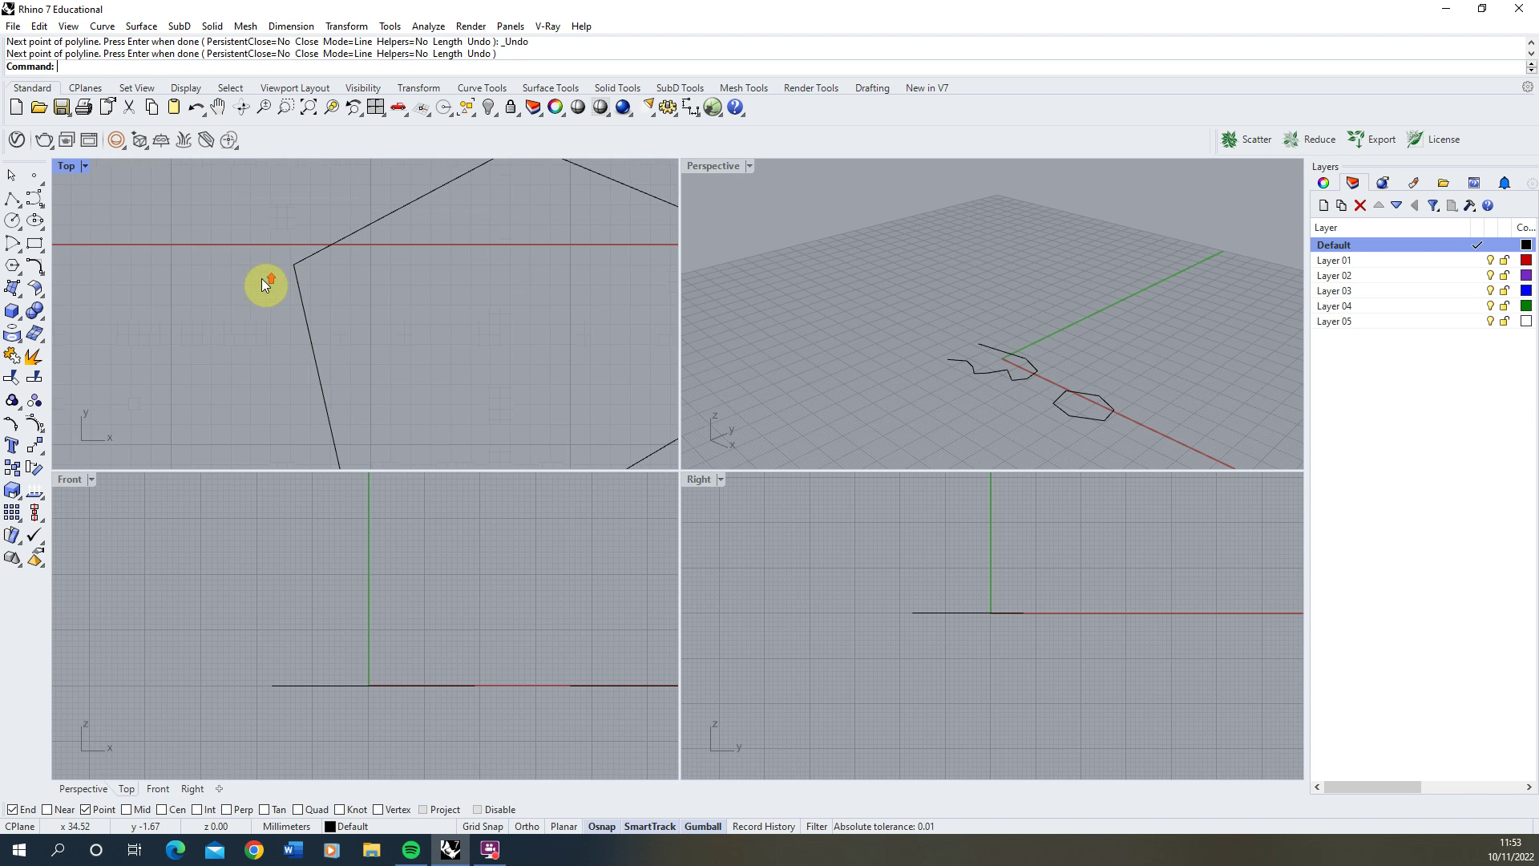
pyautogui.scroll(-2, 227, 301)
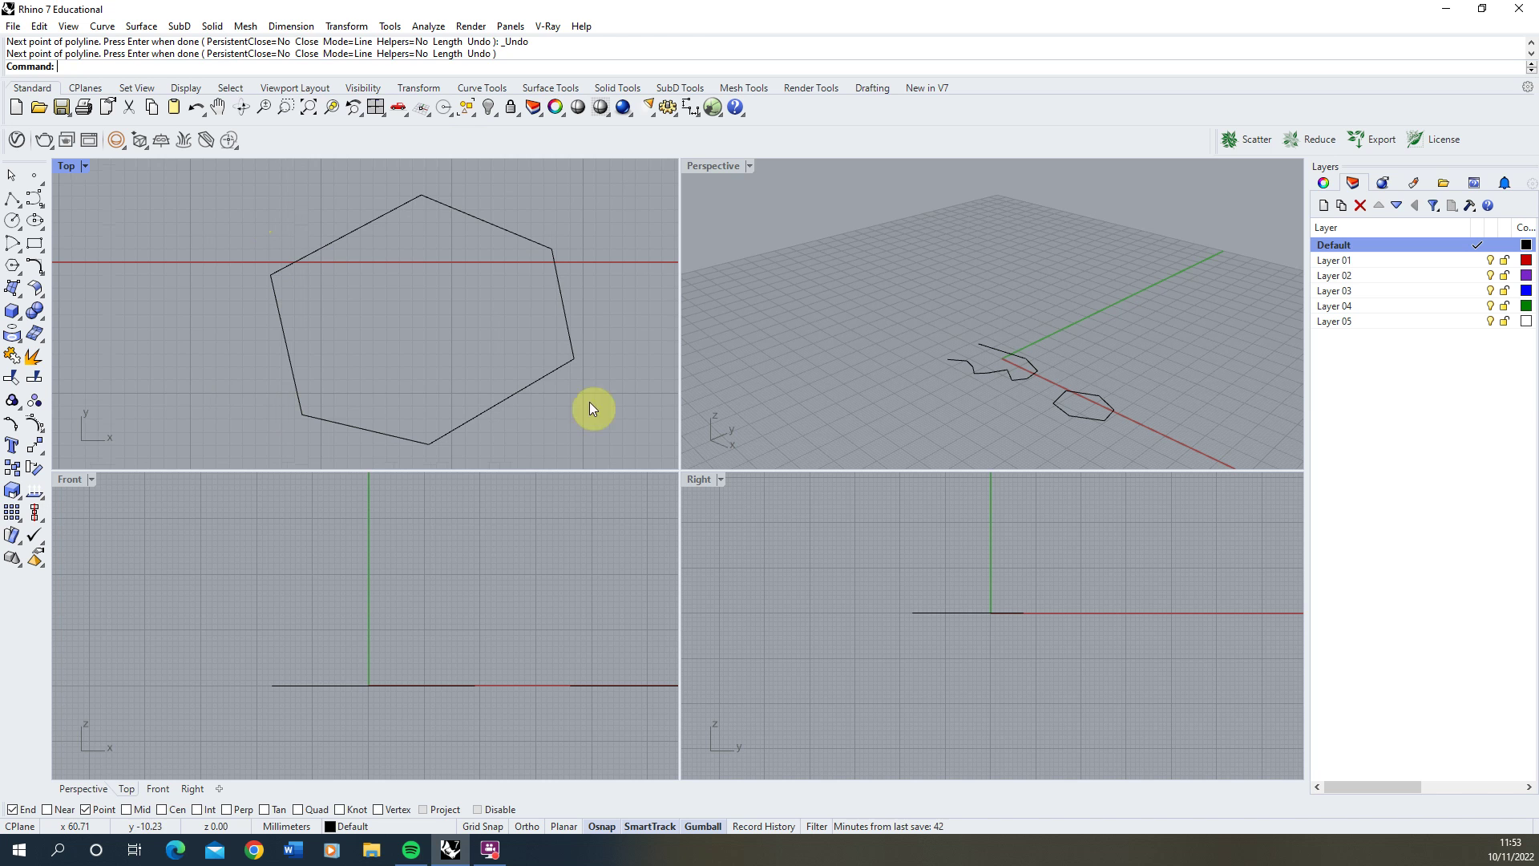
pyautogui.click(364, 224)
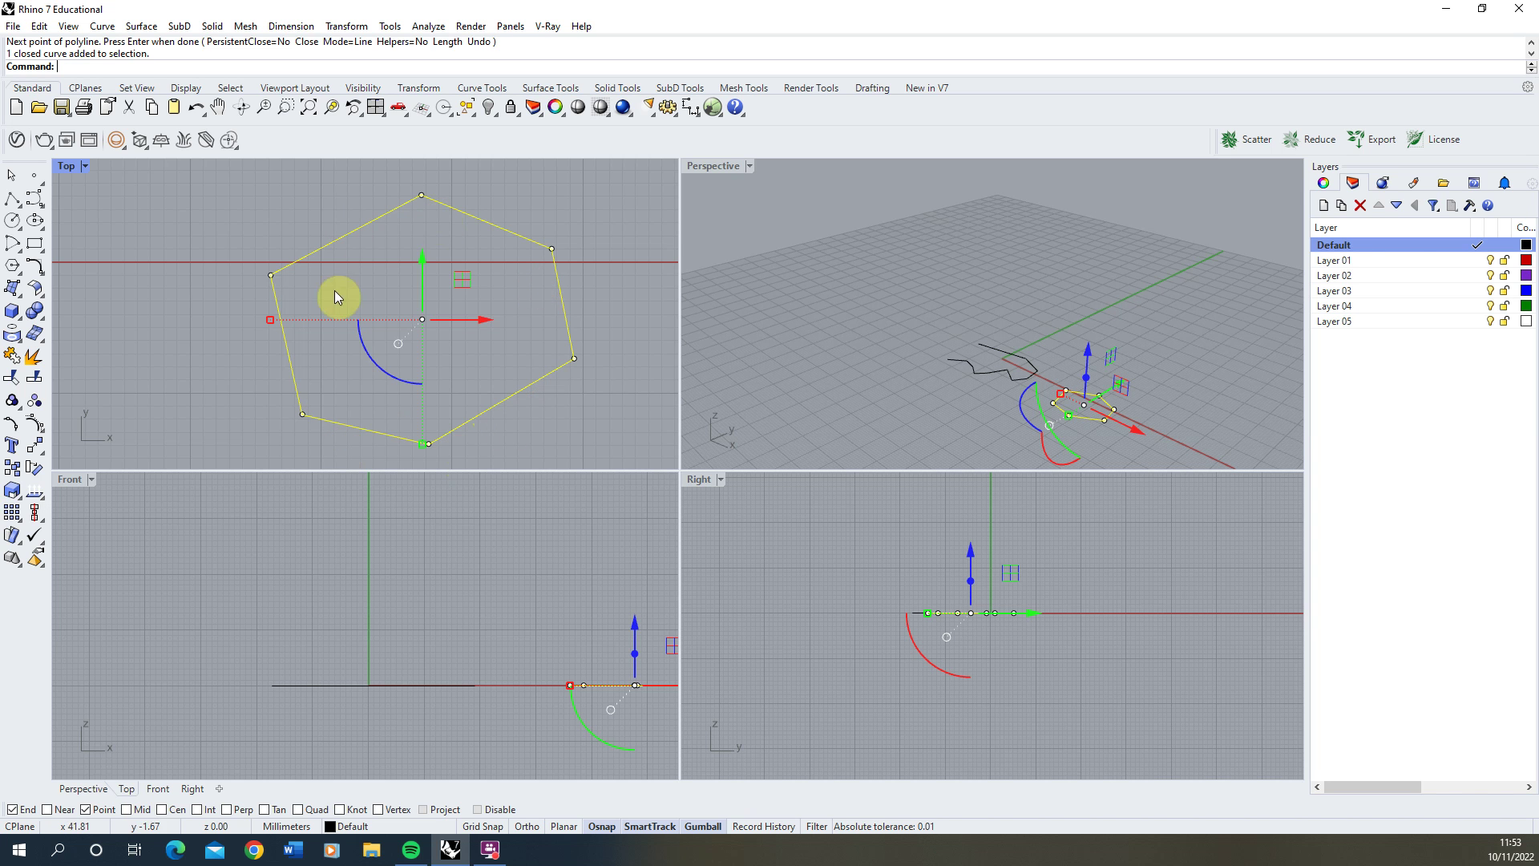
pyautogui.scroll(-4, 618, 351)
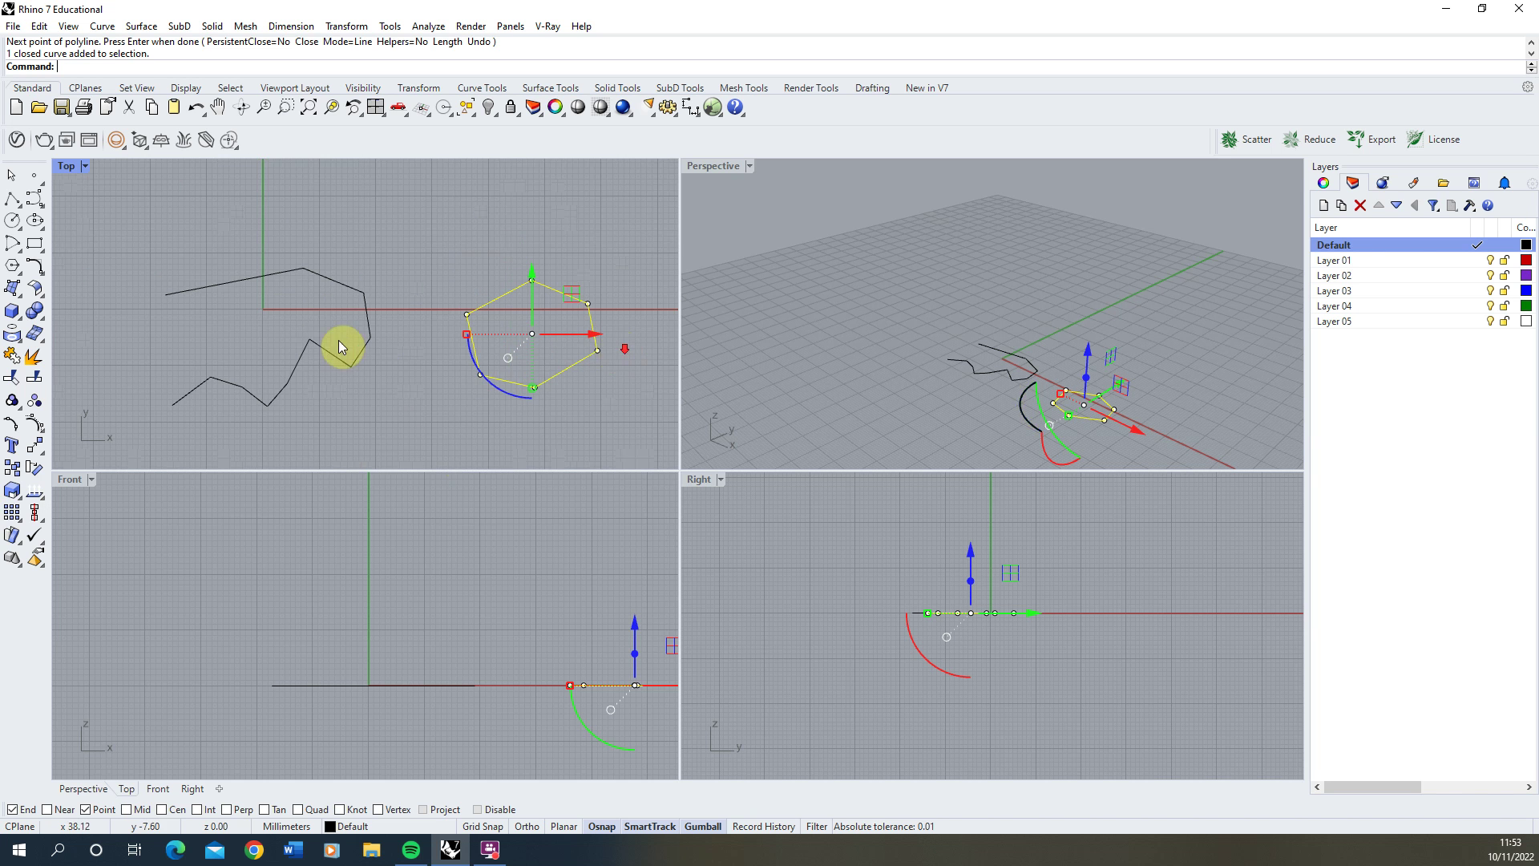
pyautogui.click(361, 271)
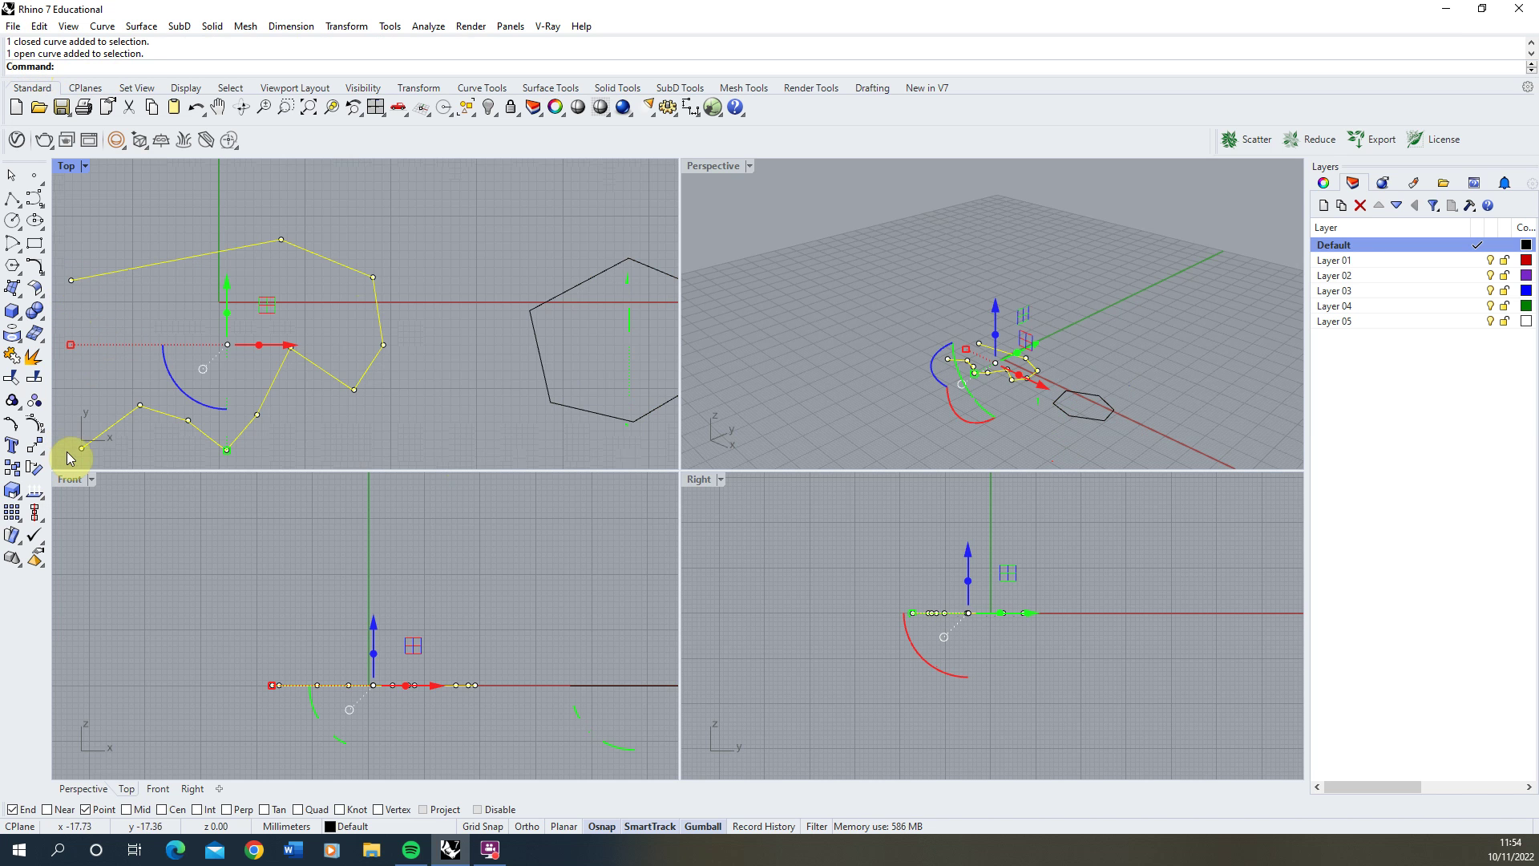
pyautogui.scroll(-2, 408, 246)
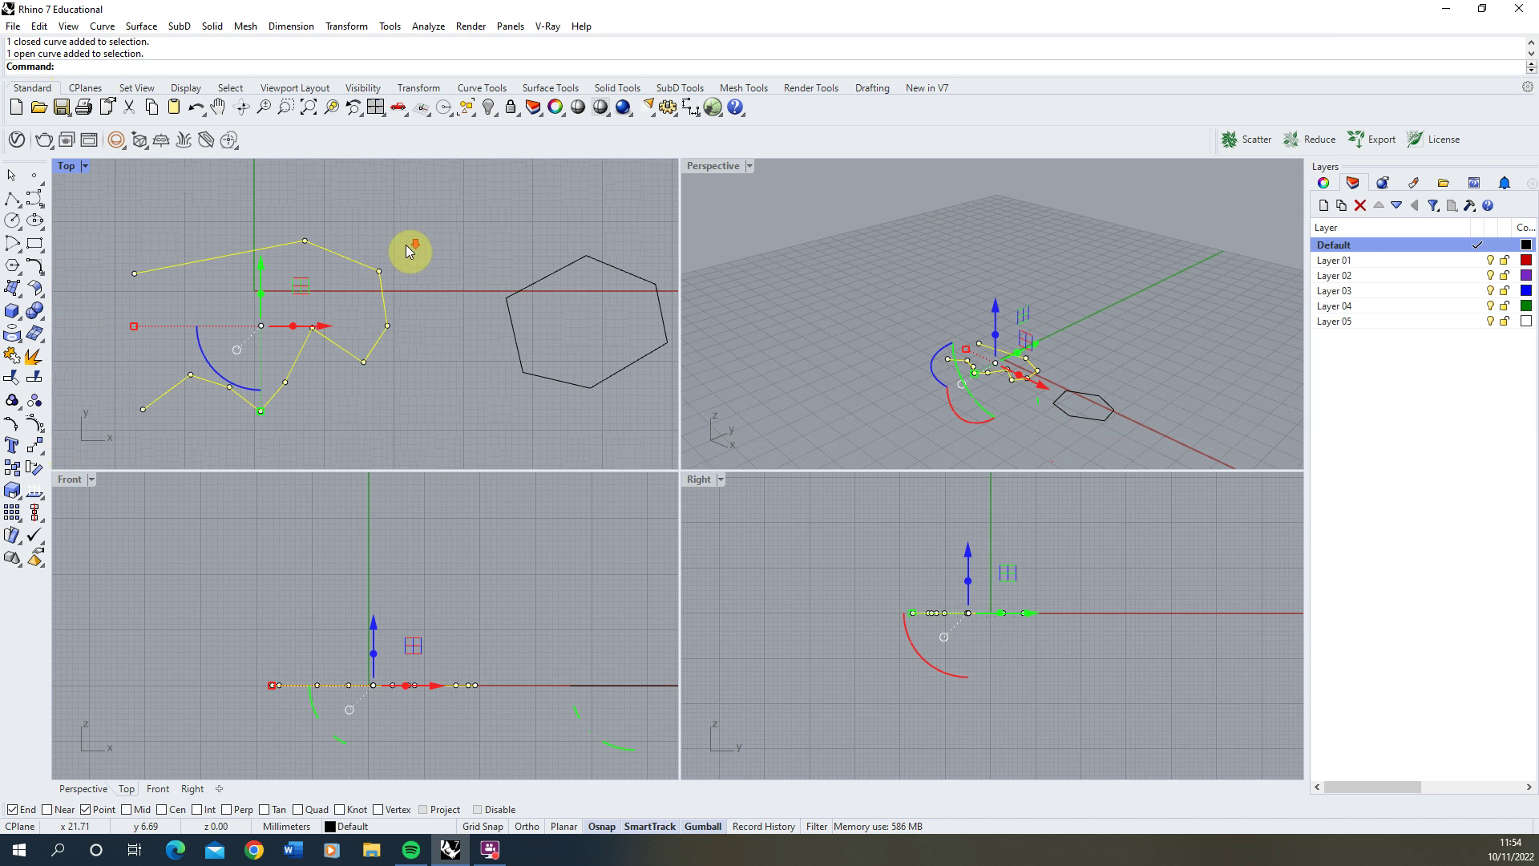
pyautogui.press('Escape')
pyautogui.click(524, 286)
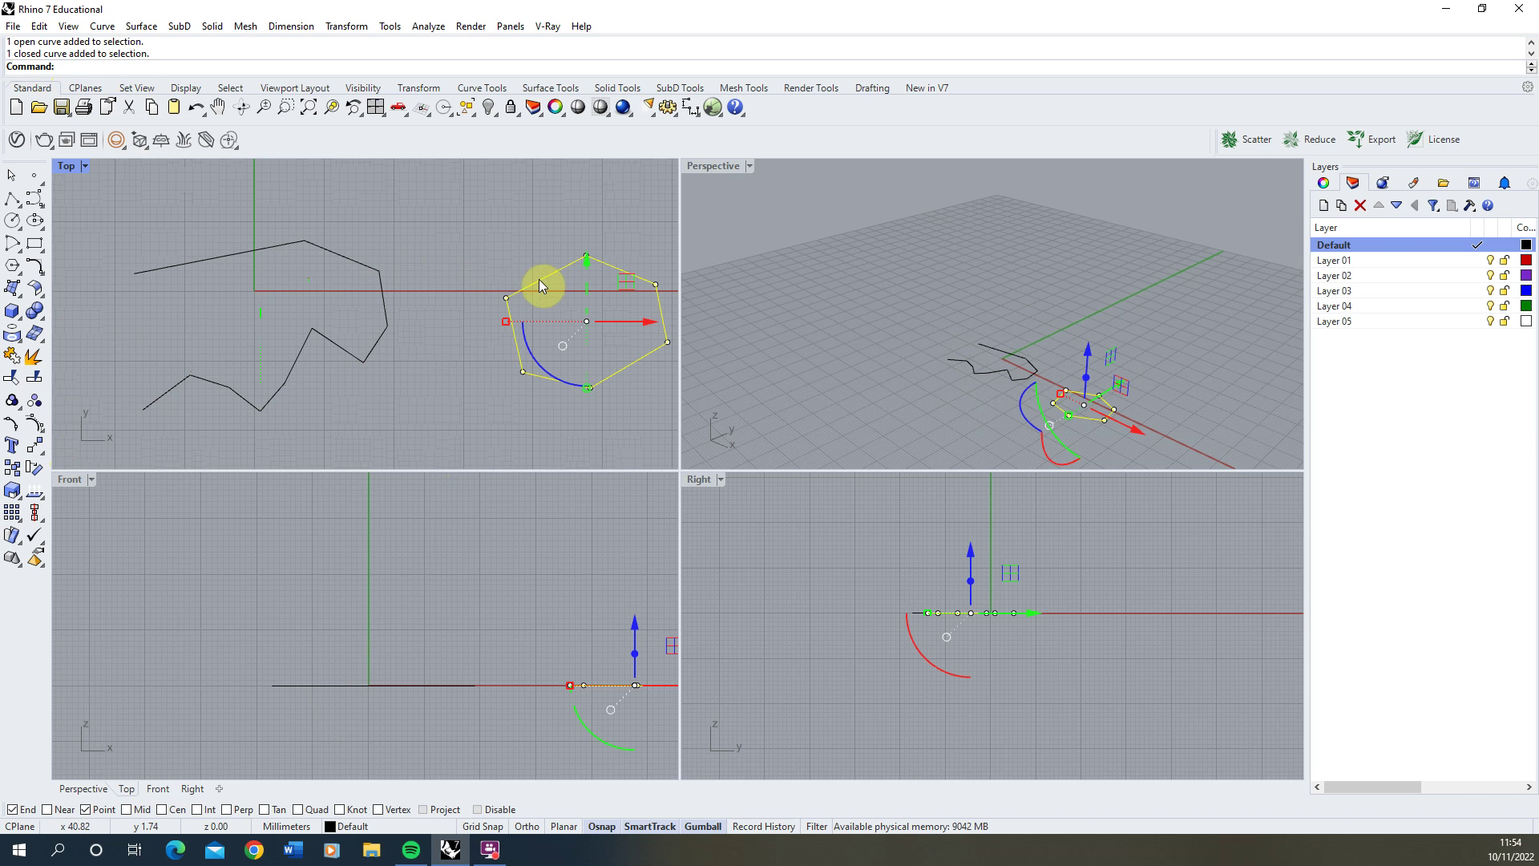
pyautogui.click(388, 295)
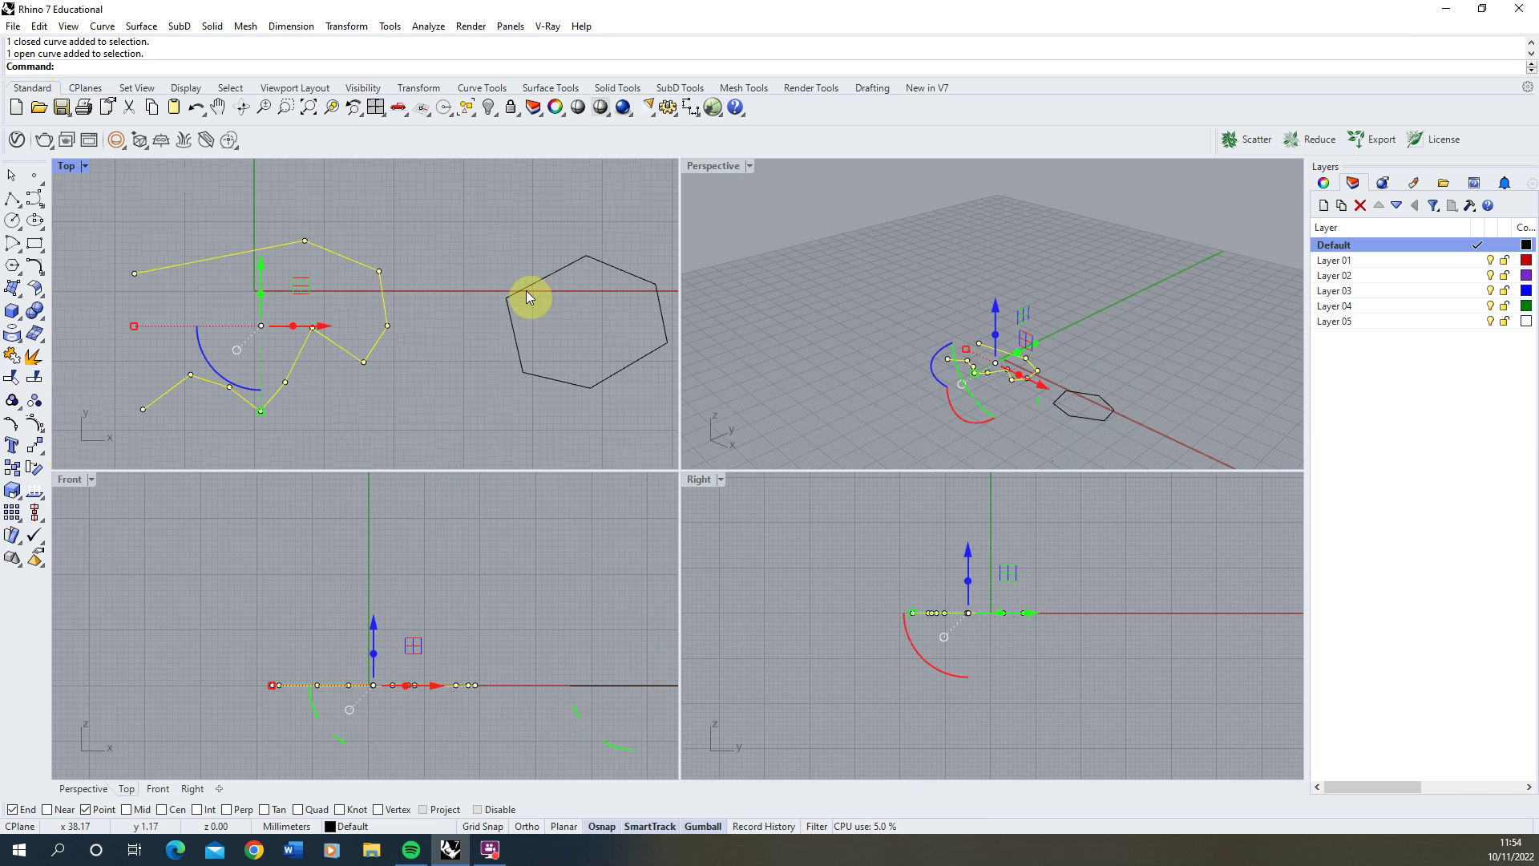
pyautogui.rightClick(445, 283)
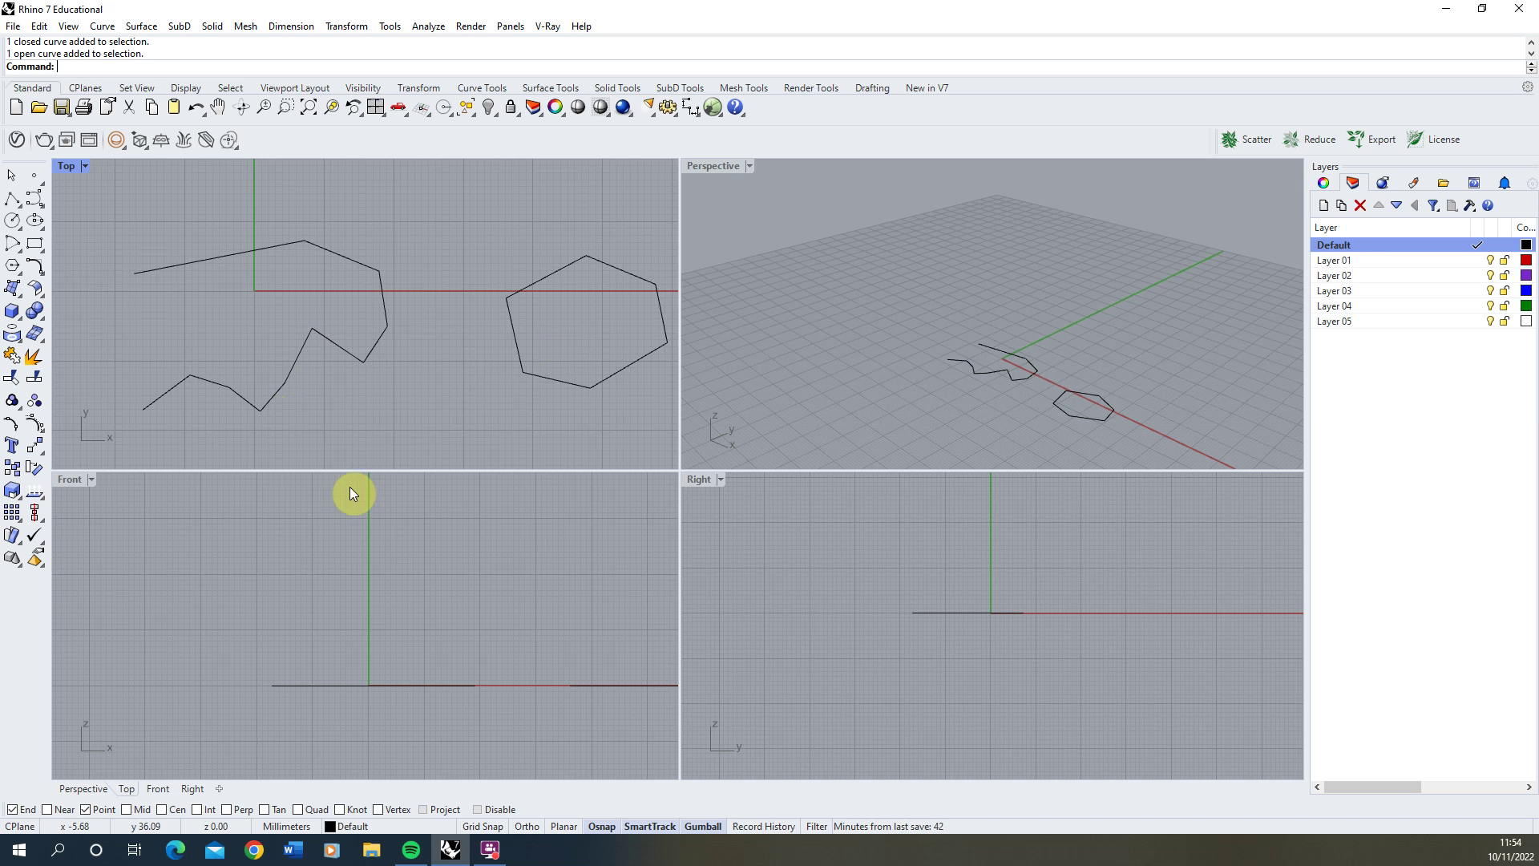
pyautogui.scroll(2, 583, 325)
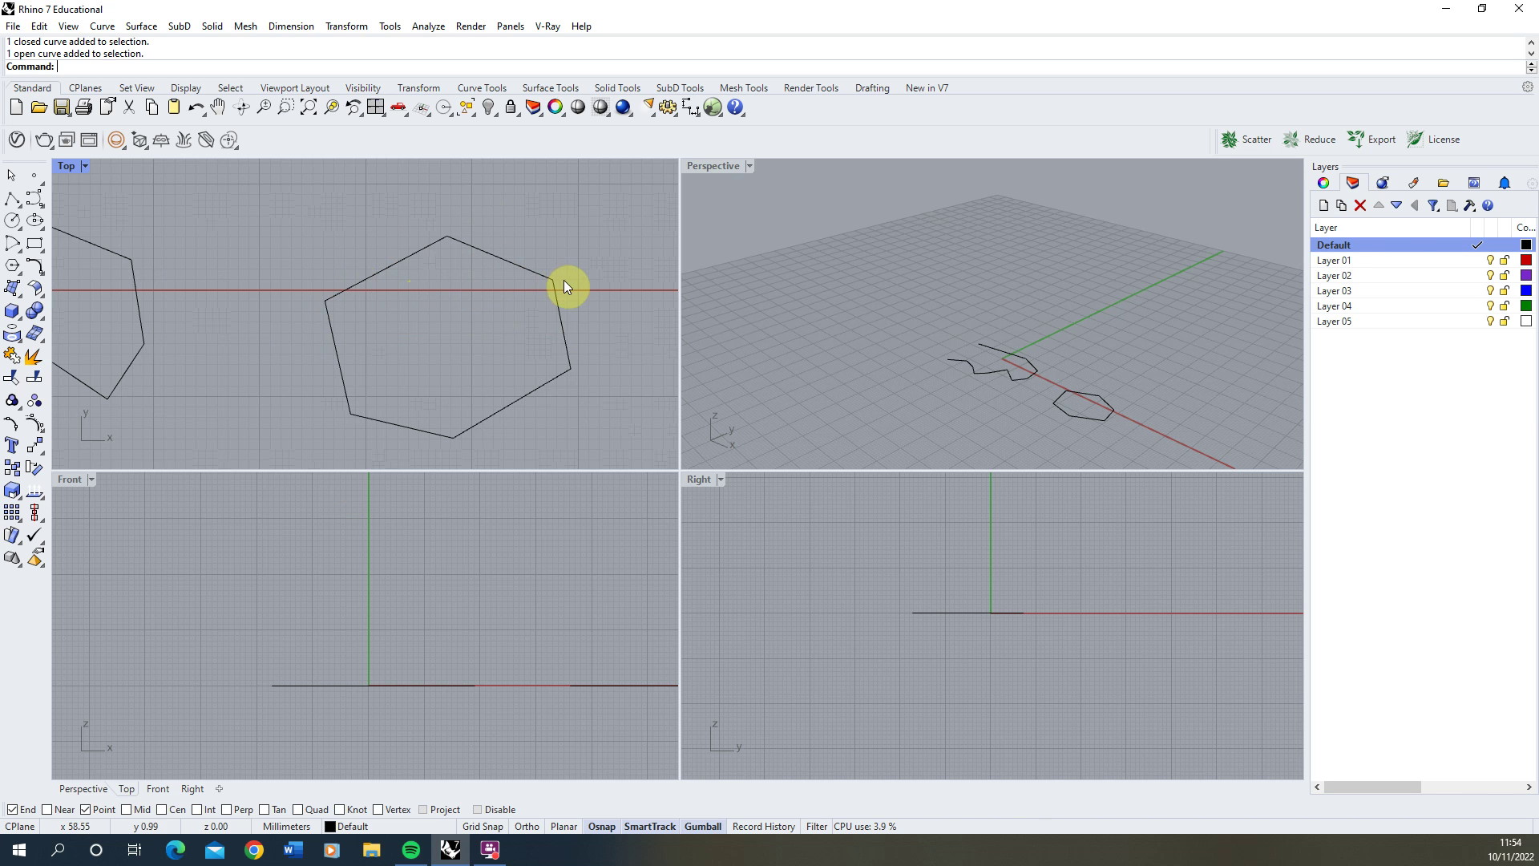
pyautogui.scroll(-5, 556, 285)
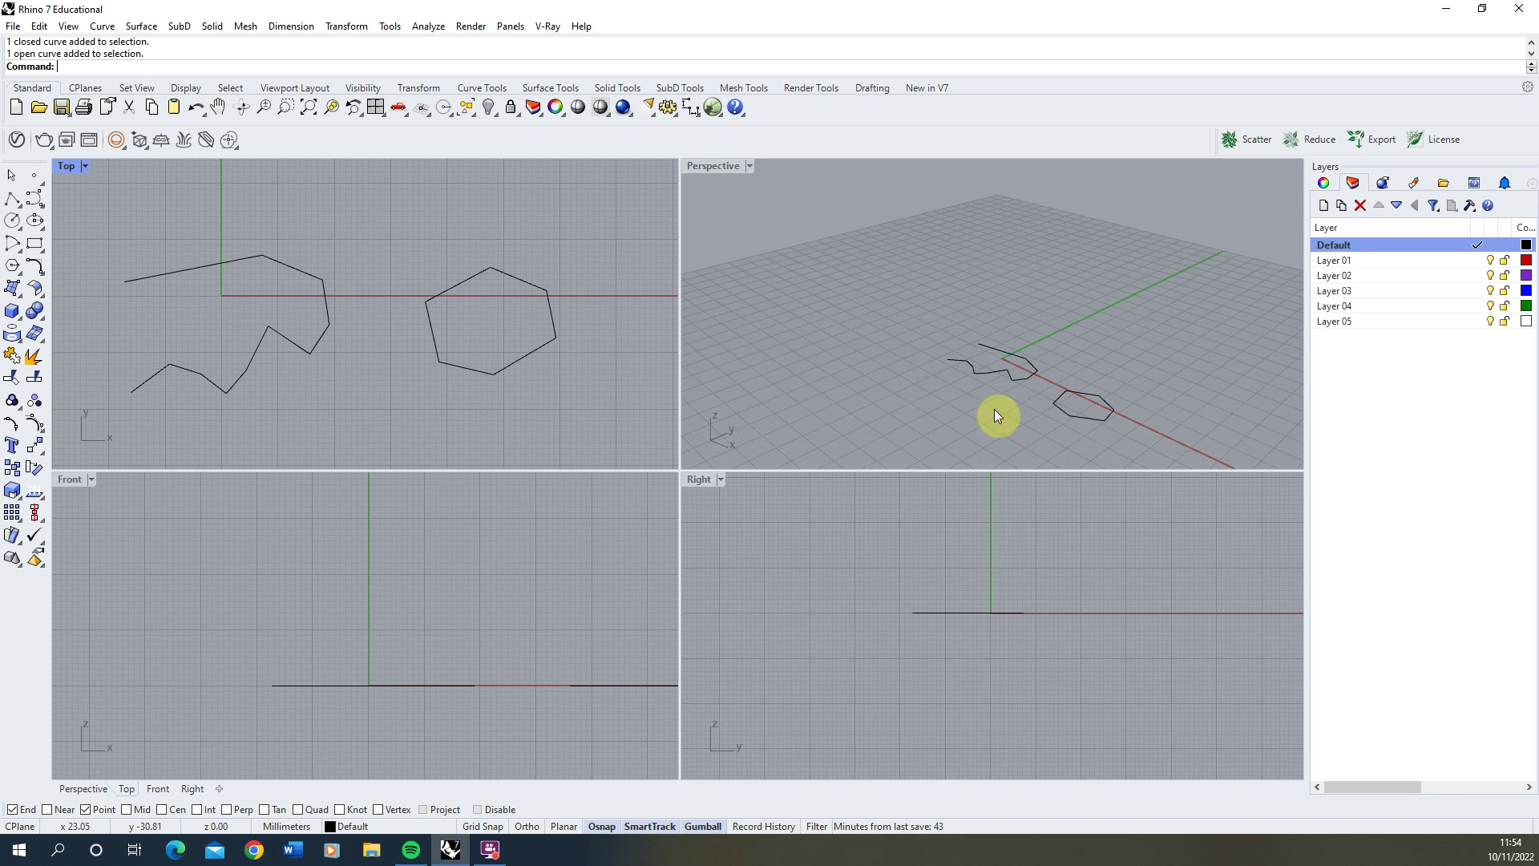
pyautogui.scroll(4, 1047, 400)
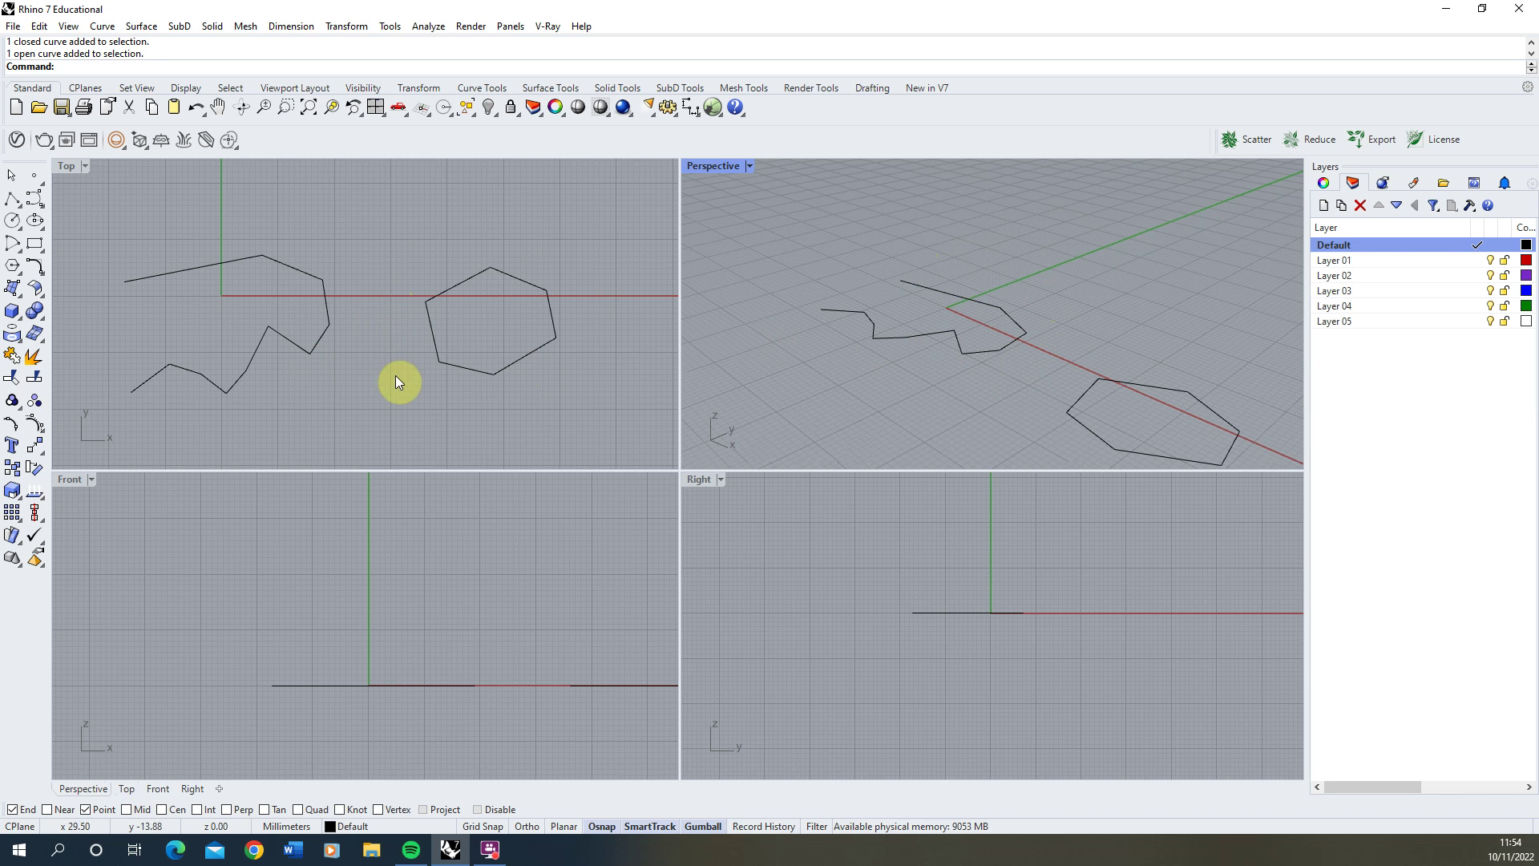
# Maximize the Top view, delete the zigzag and hexagon, and start a new polyline
pyautogui.doubleClick(66, 165)
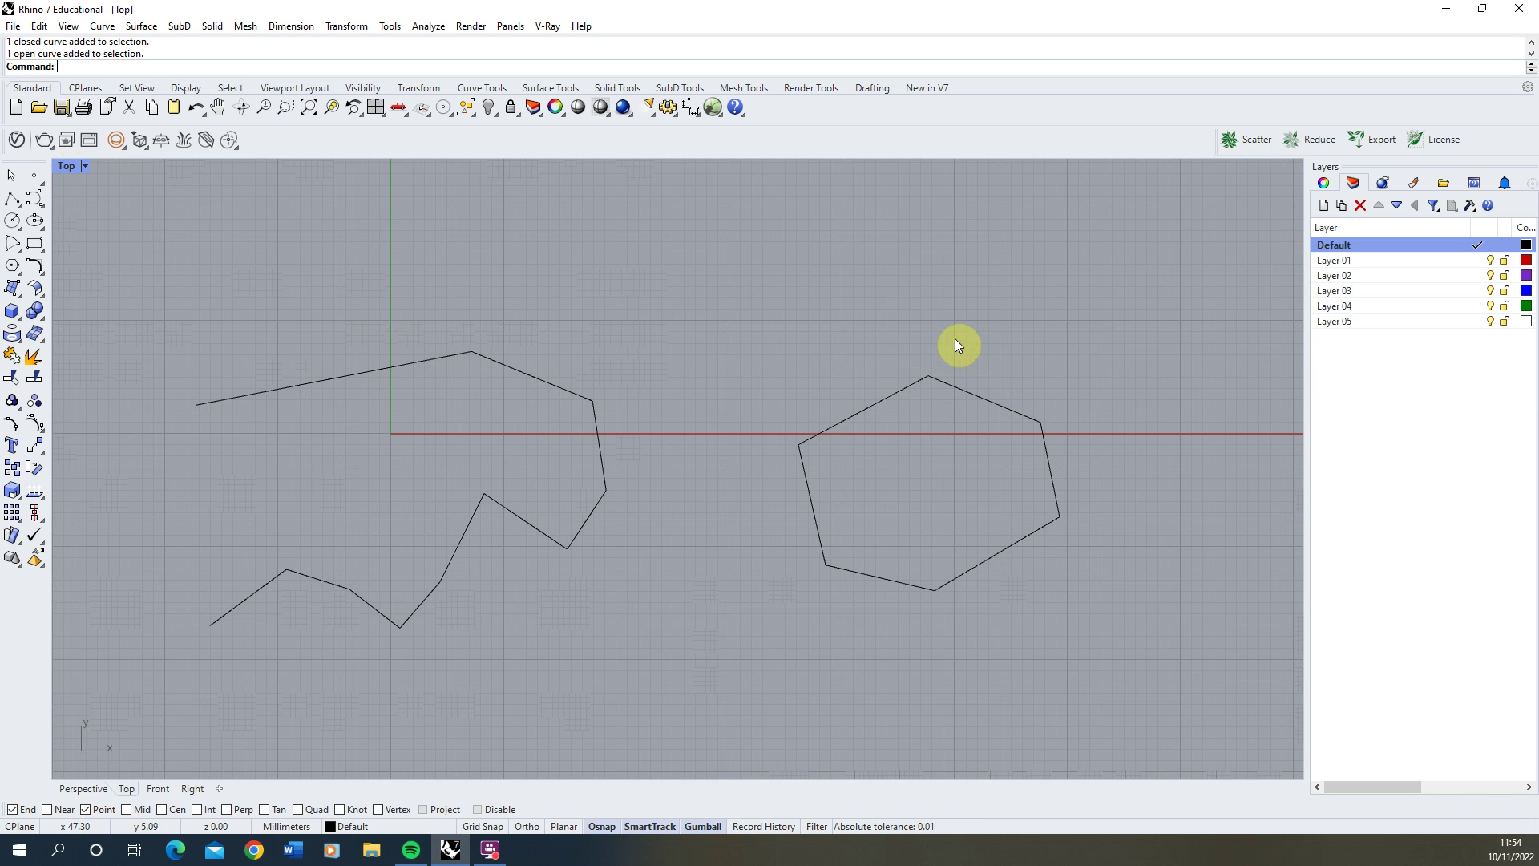
pyautogui.moveTo(972, 303); pyautogui.dragTo(257, 622)
pyautogui.press('Delete')
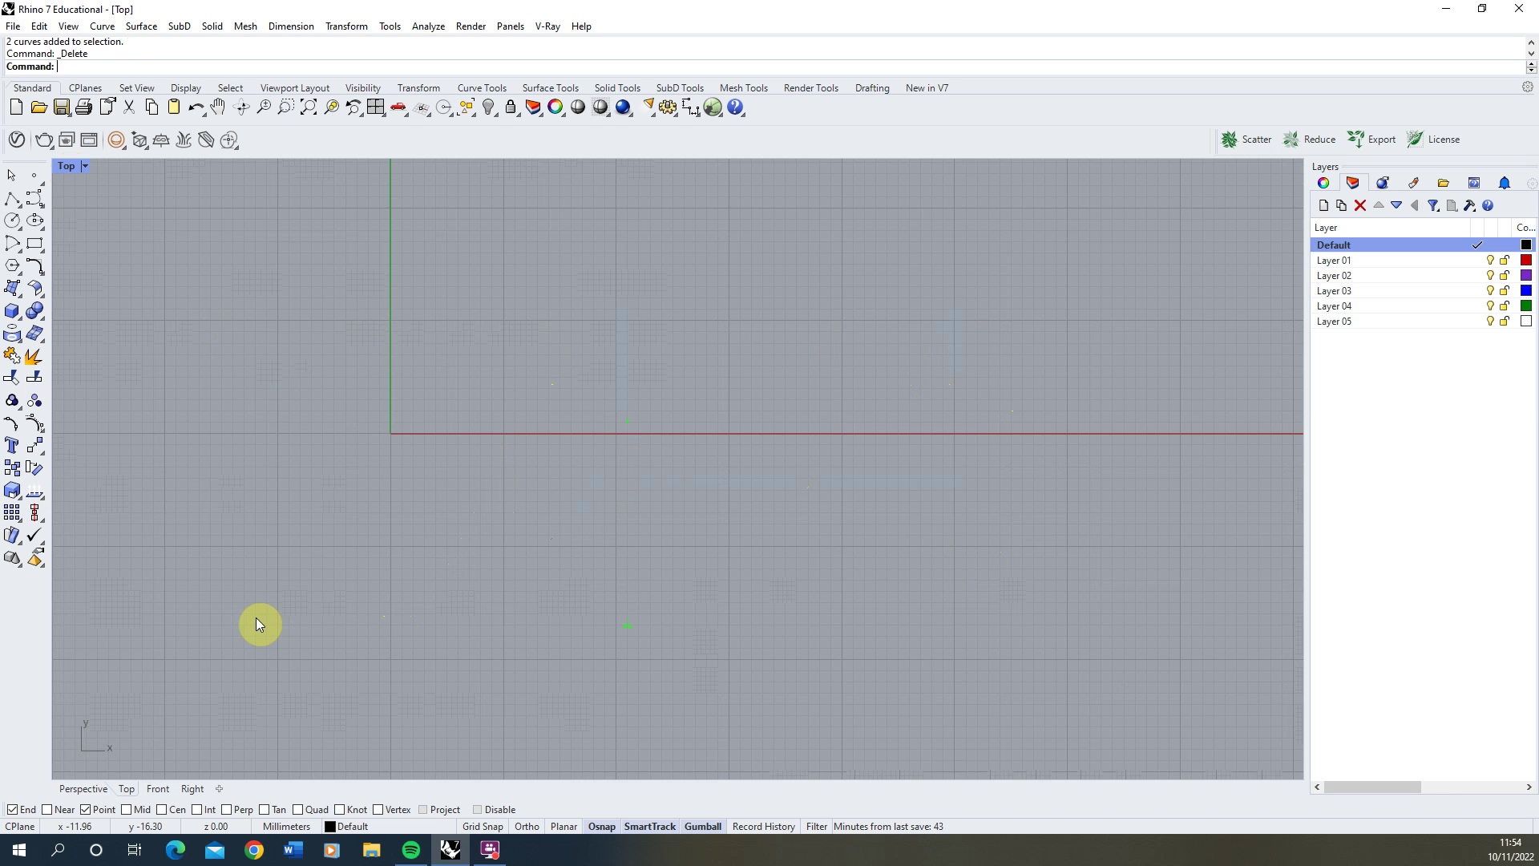
pyautogui.click(14, 200)
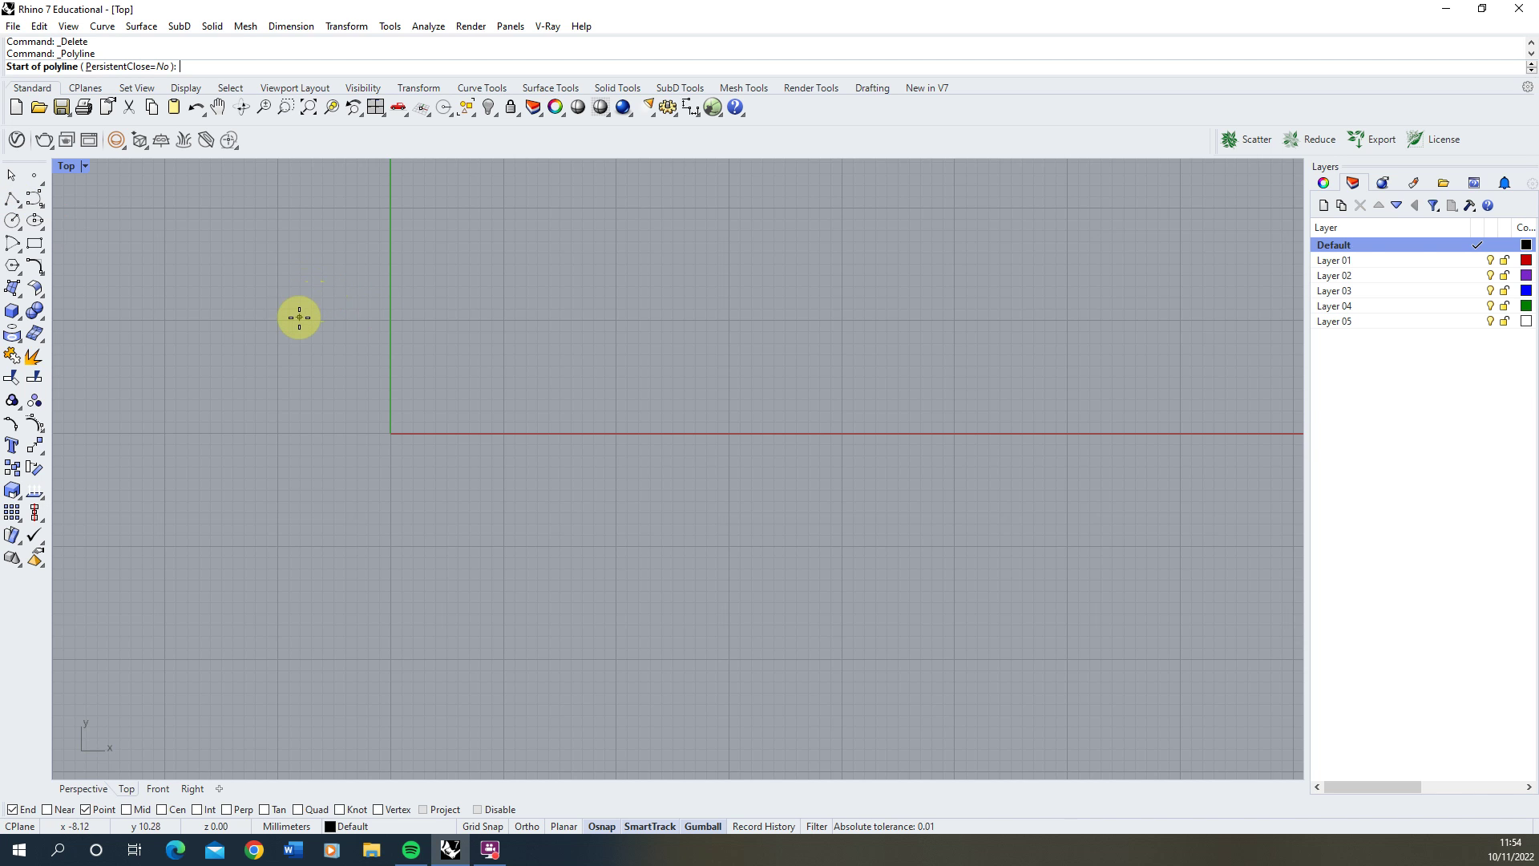
# Start the polyline and place angled segments of 50, 10 and 20 mm, entering 30 next
pyautogui.click(289, 285)
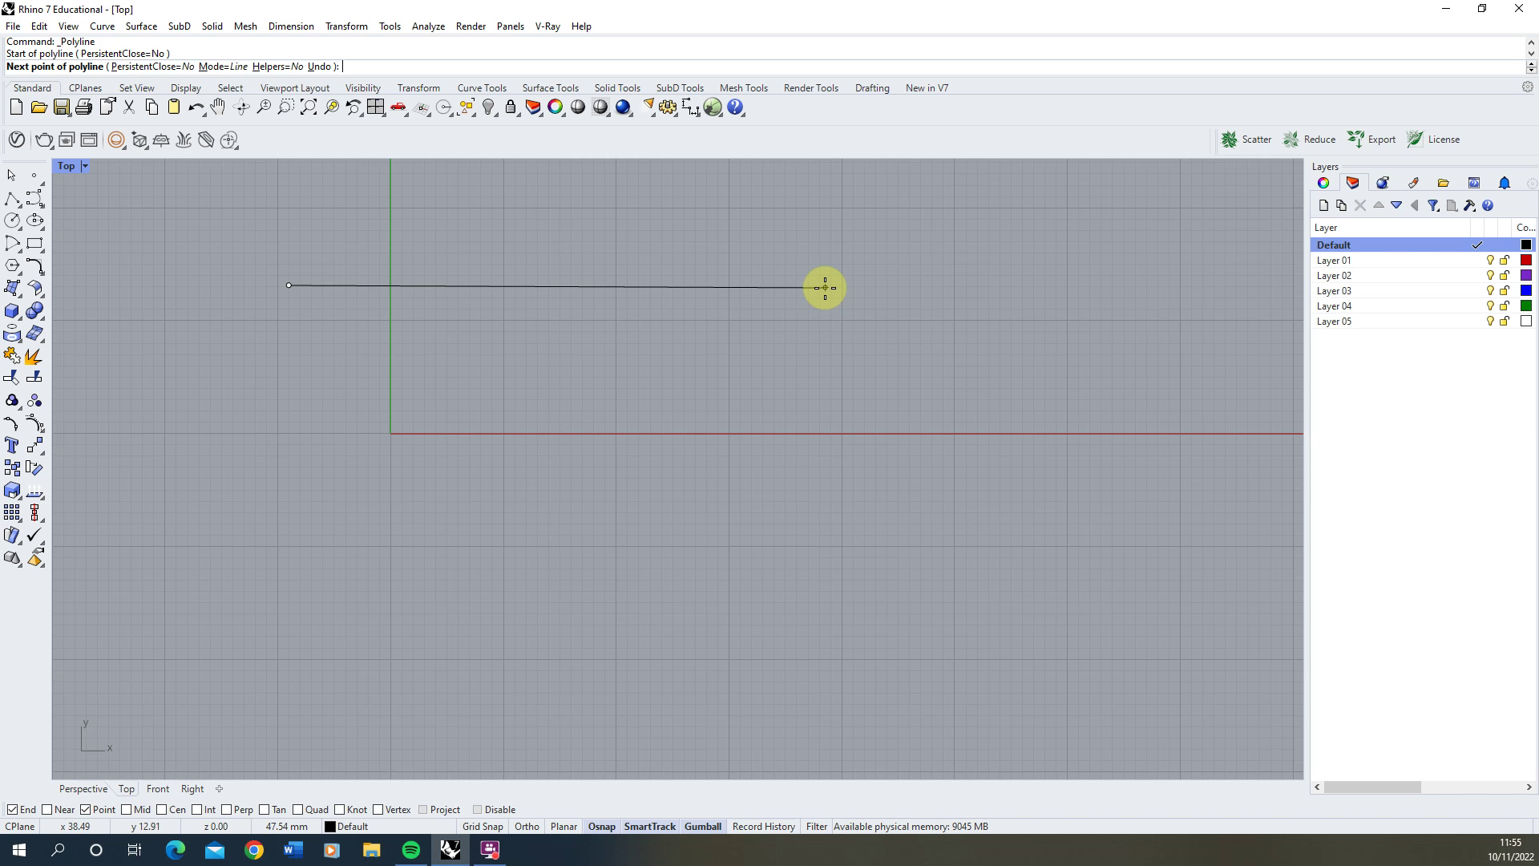
pyautogui.write('50')
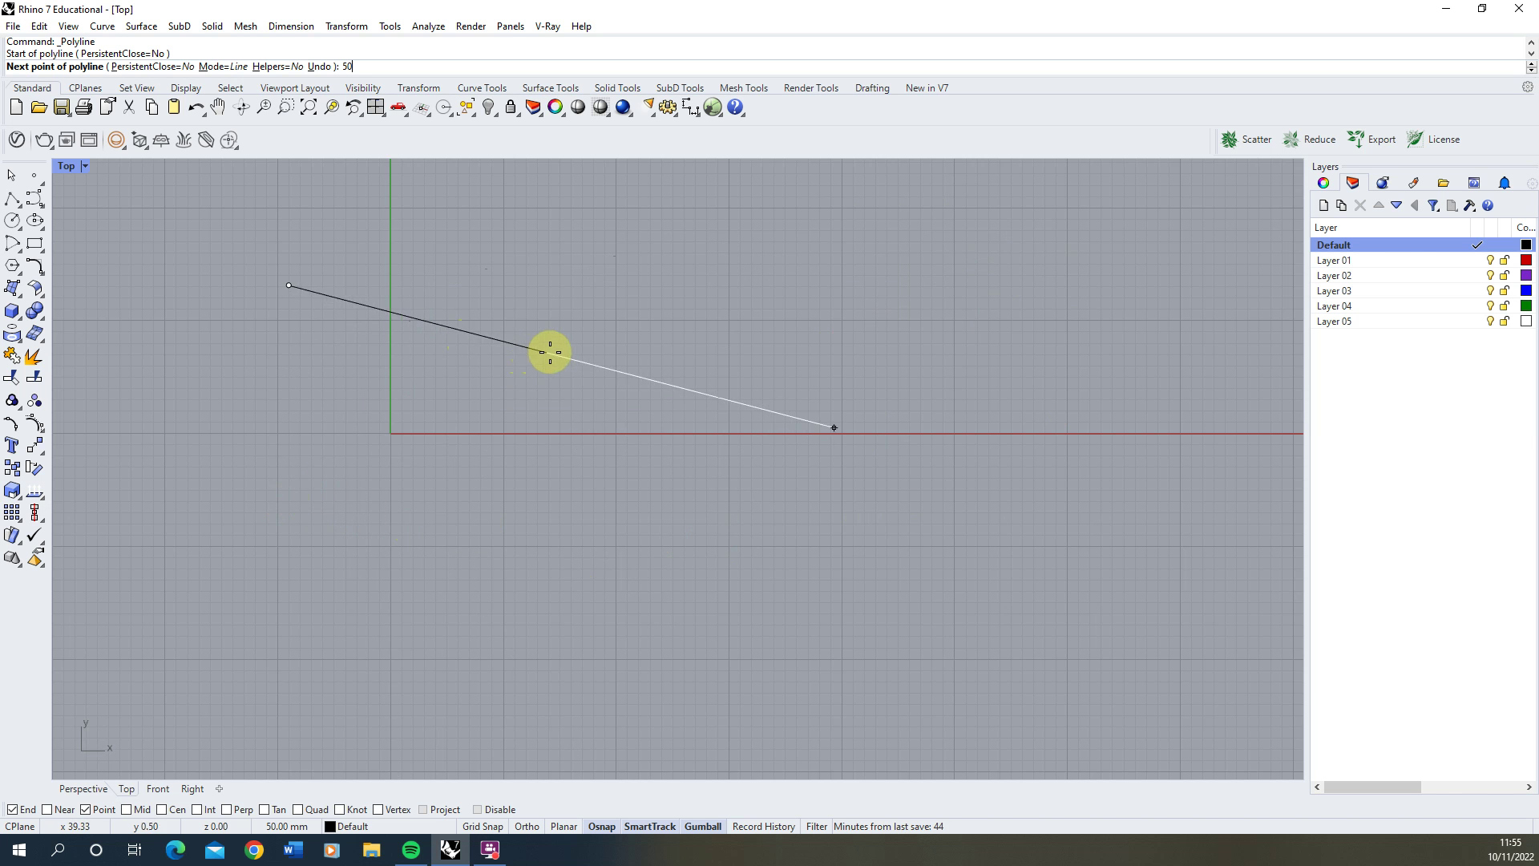
pyautogui.scroll(-4, 626, 329)
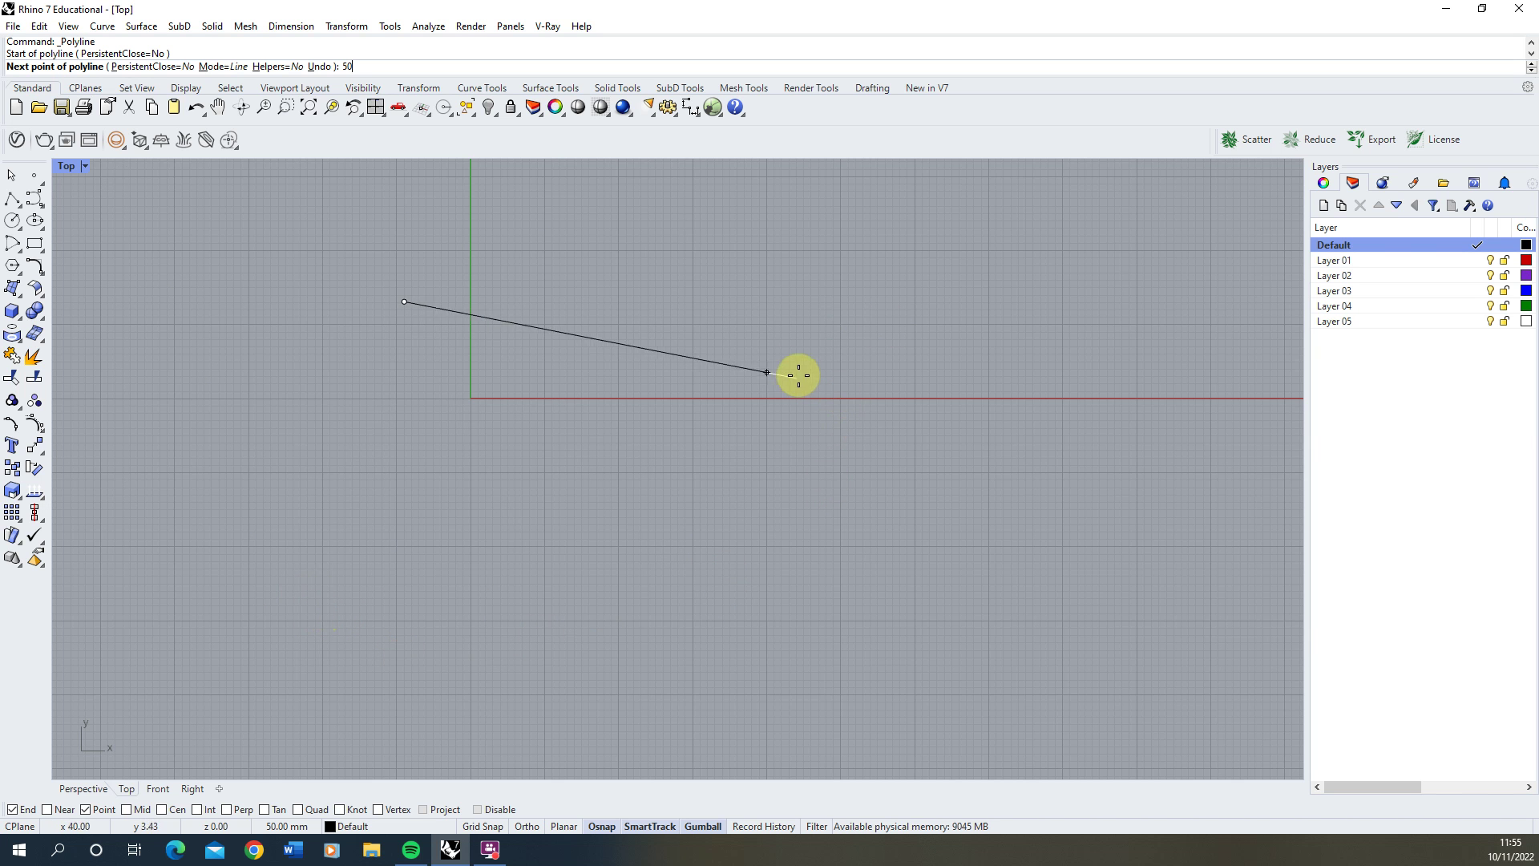
pyautogui.click(870, 370)
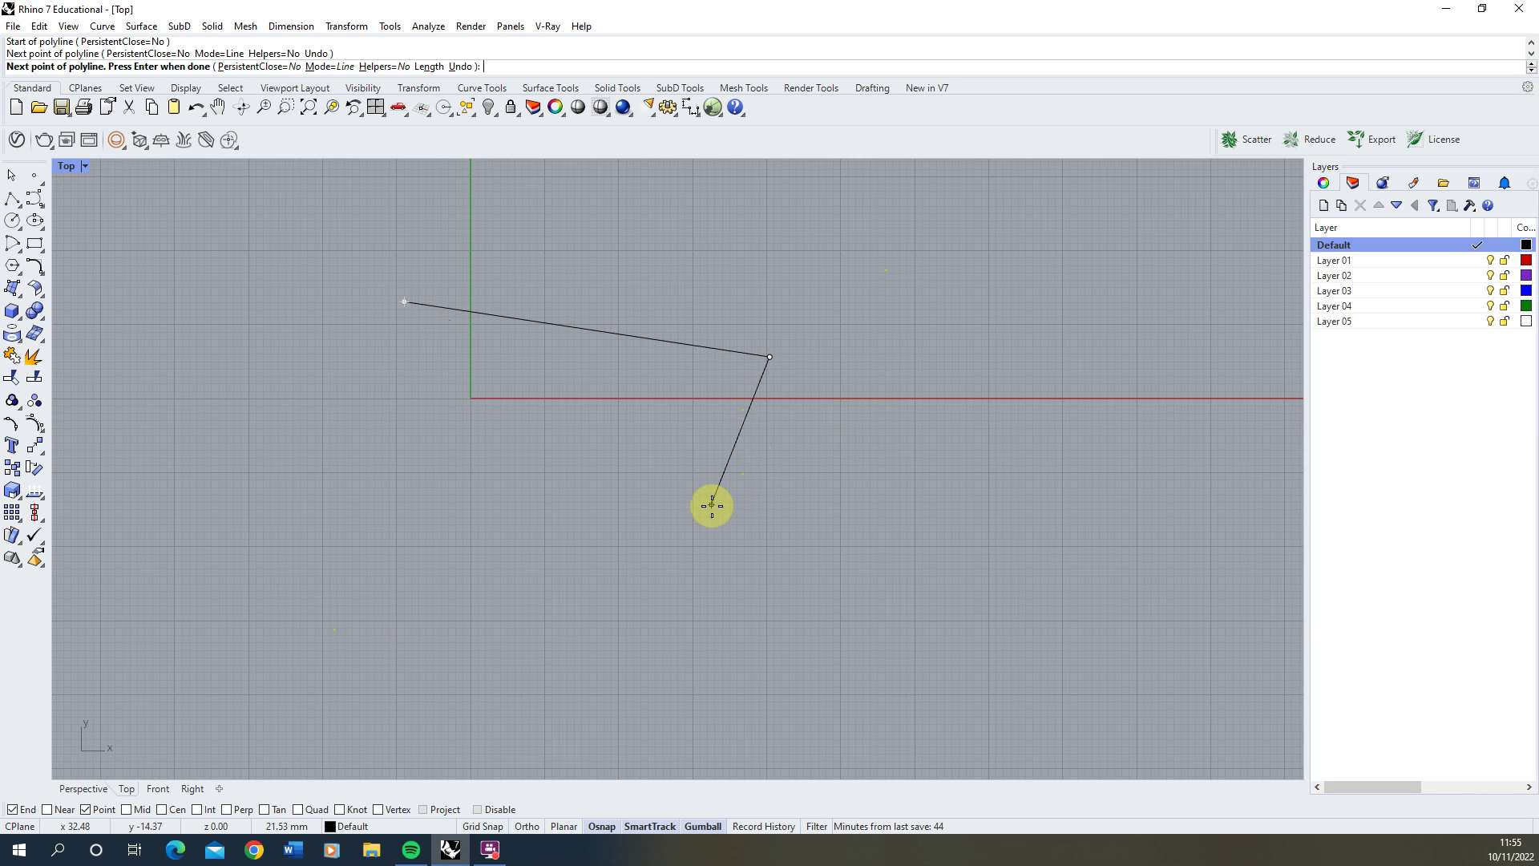
pyautogui.write('12')
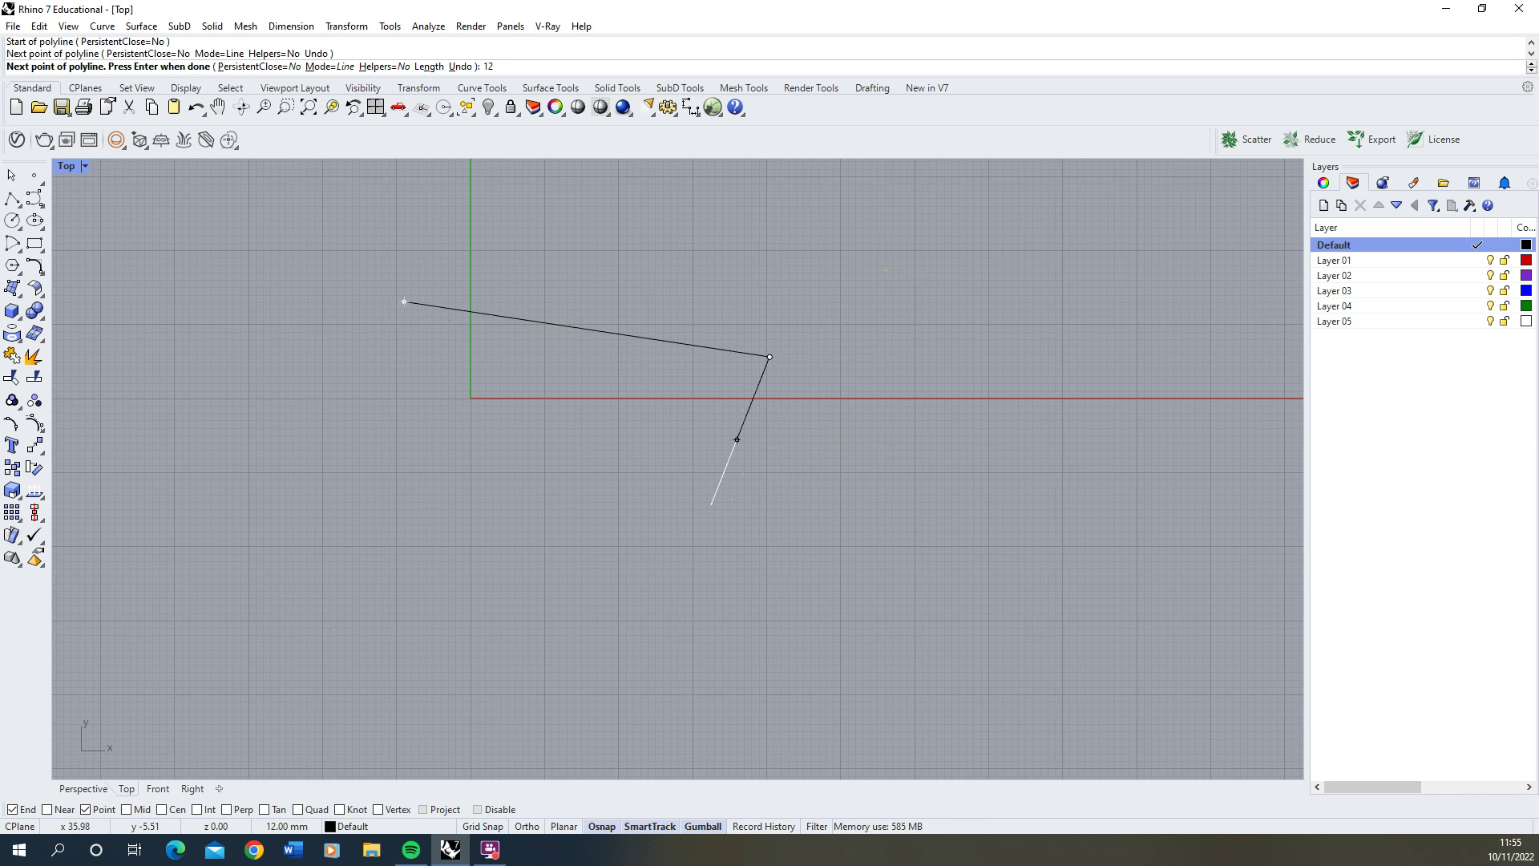
pyautogui.write('0')
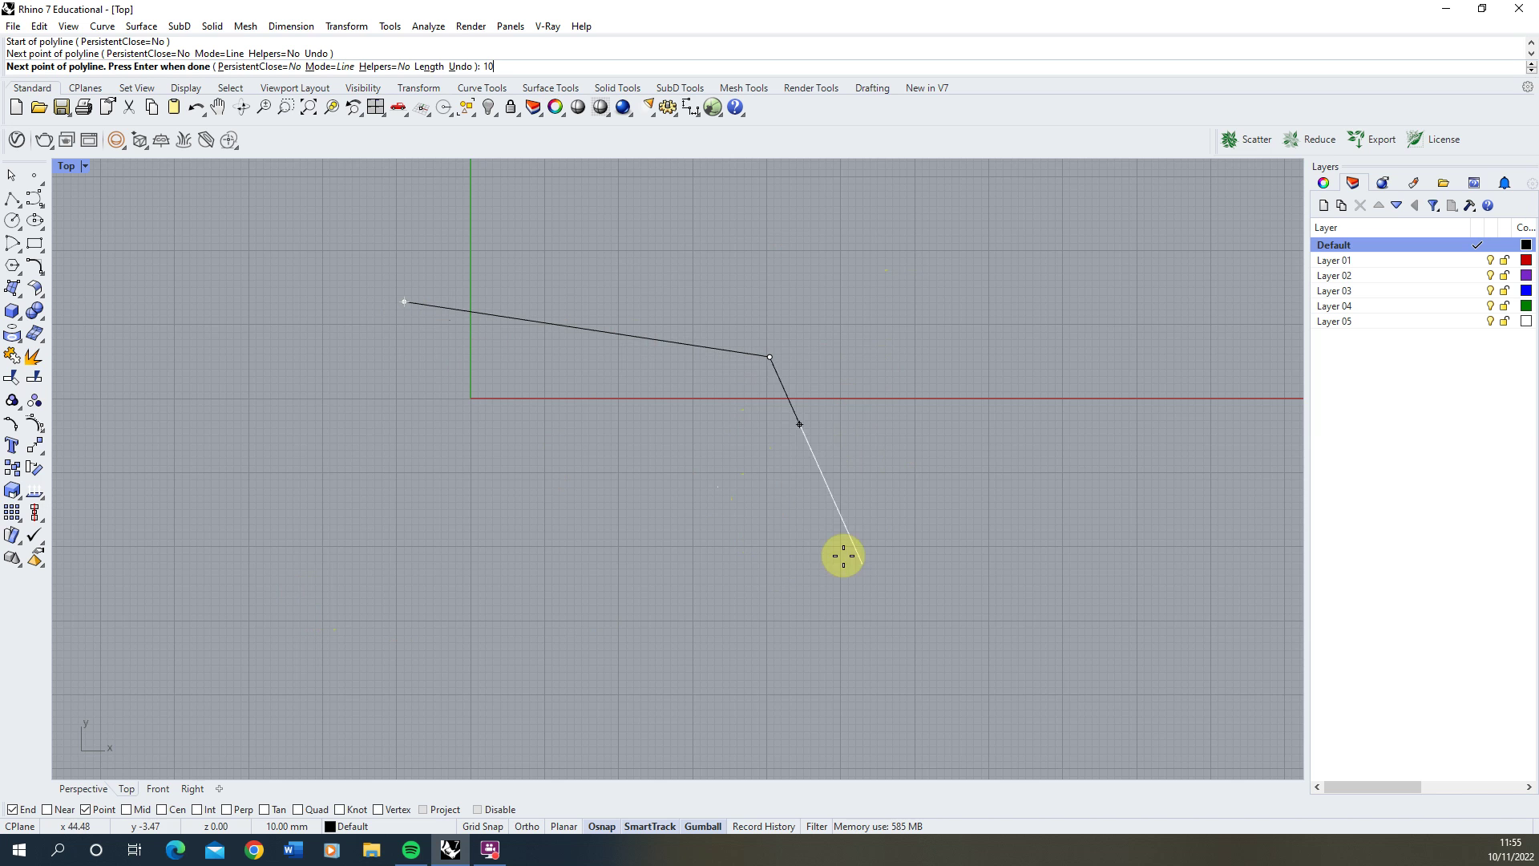
pyautogui.click(881, 520)
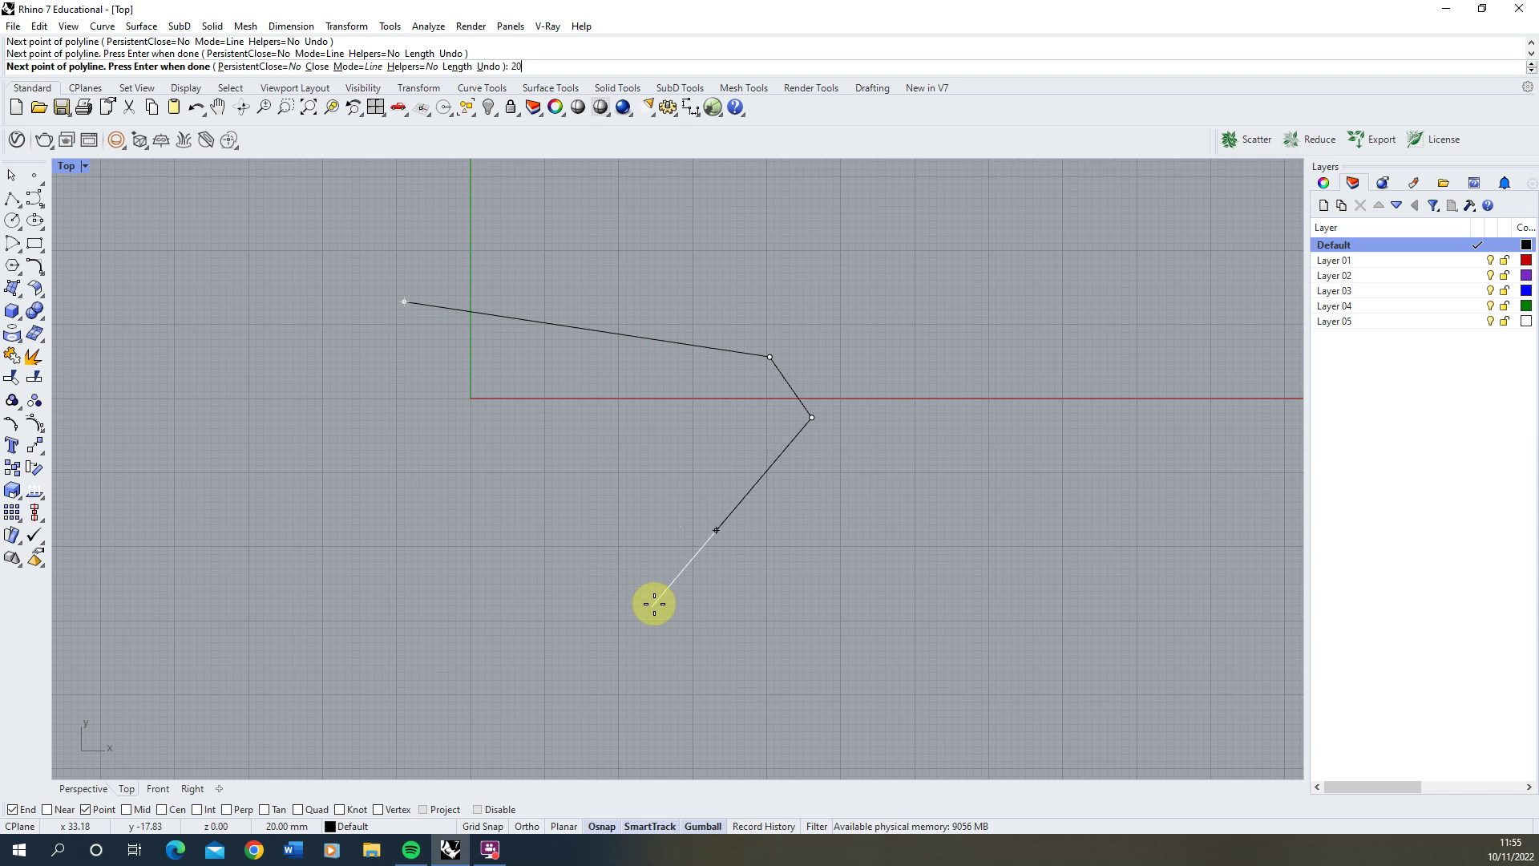
pyautogui.click(683, 490)
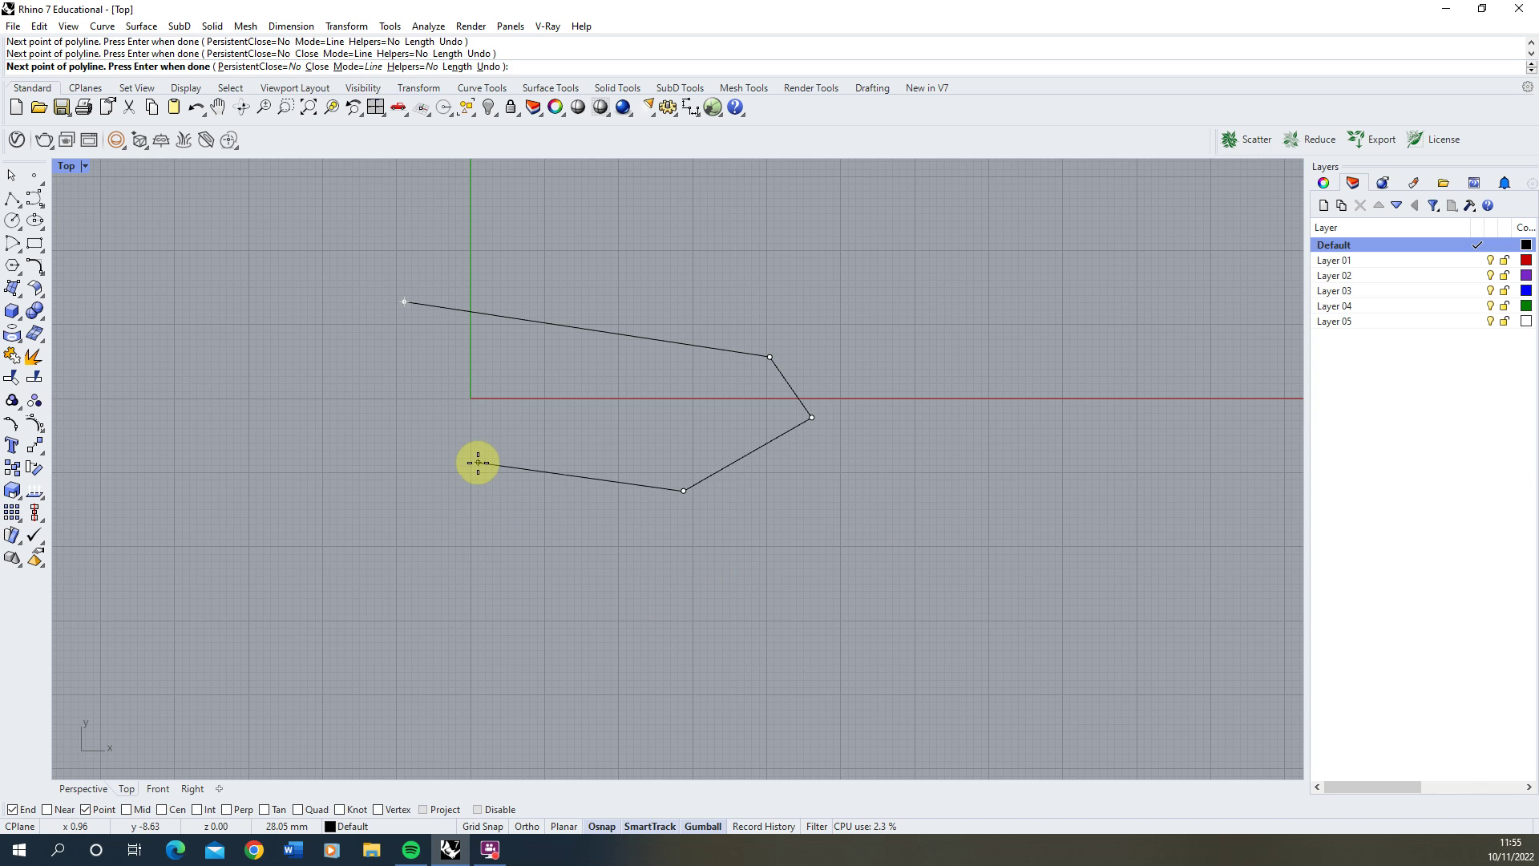
pyautogui.write('30')
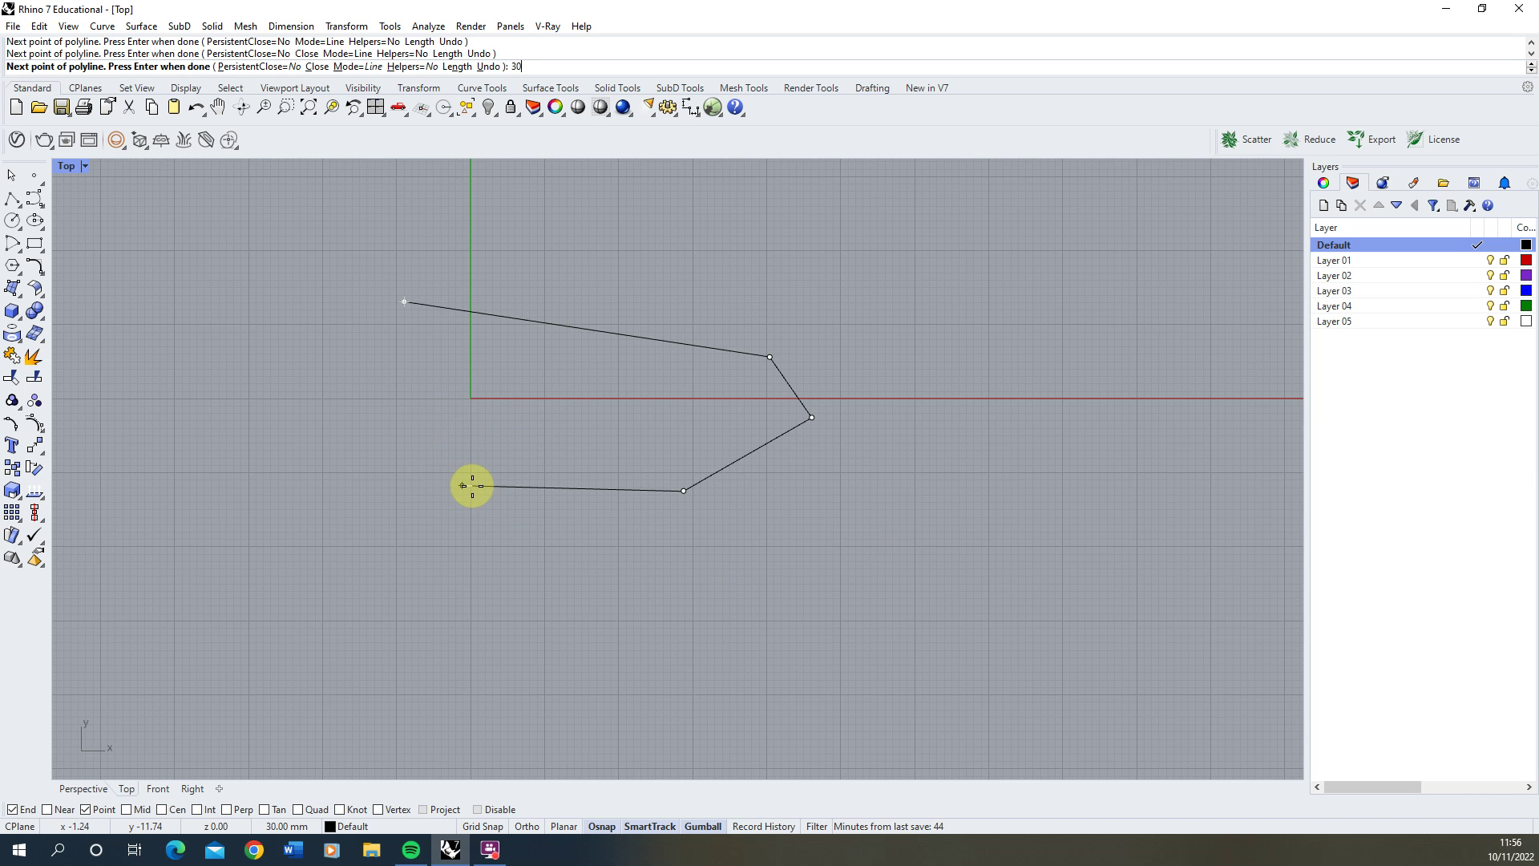
# Undo the angled vertices and redraw the first edge as a horizontal 50 mm line with Ortho
pyautogui.hotkey('ctrl', 'z')
pyautogui.hotkey('ctrl', 'z')
pyautogui.hotkey('ctrl', 'z')
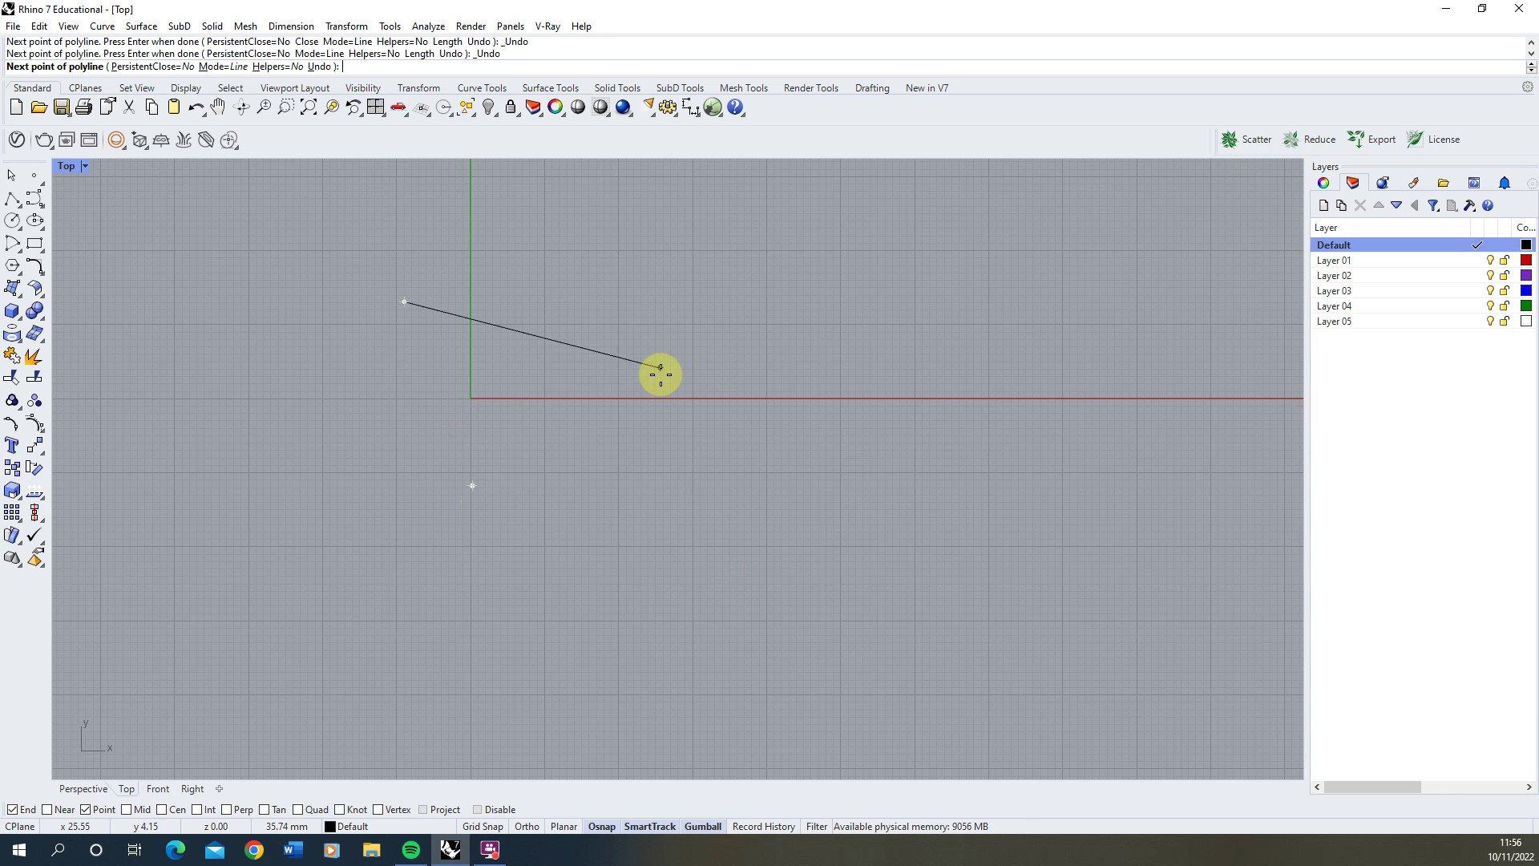
pyautogui.write('50')
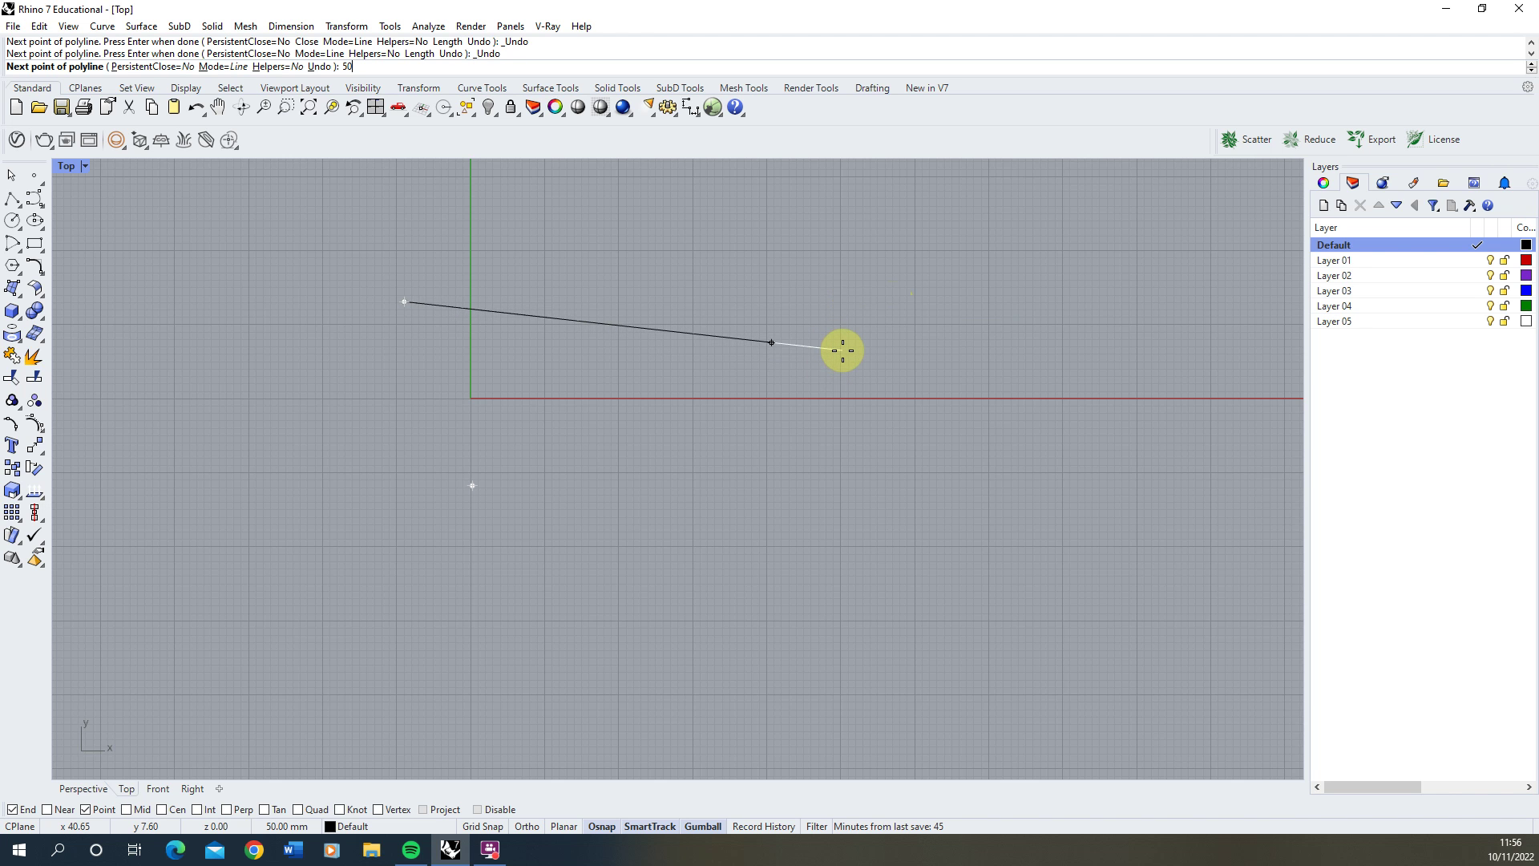
pyautogui.press('F8')
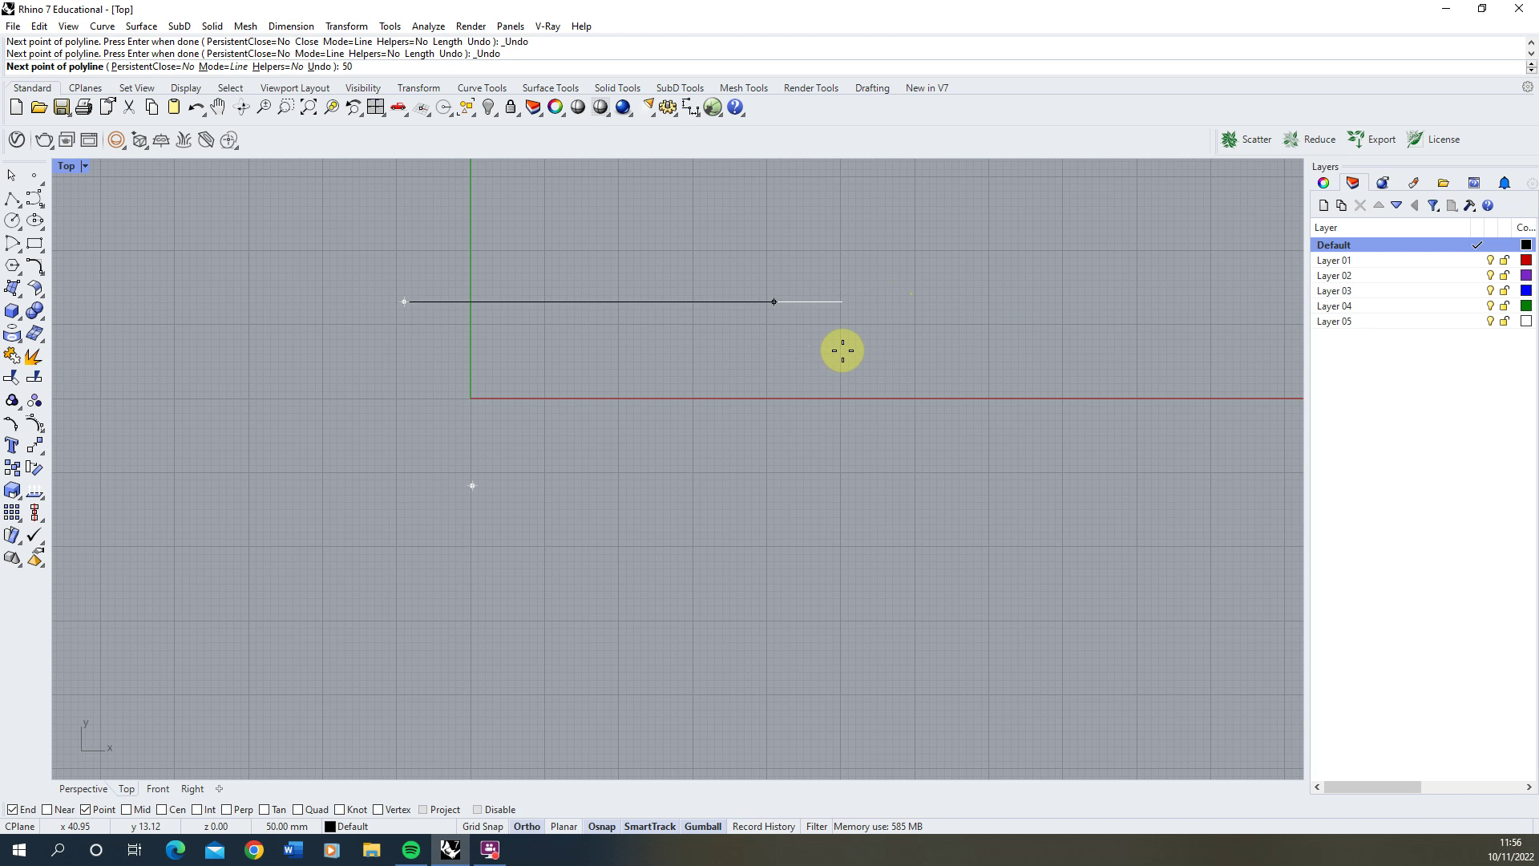
pyautogui.press('F8')
pyautogui.press('F8')
pyautogui.press('F8')
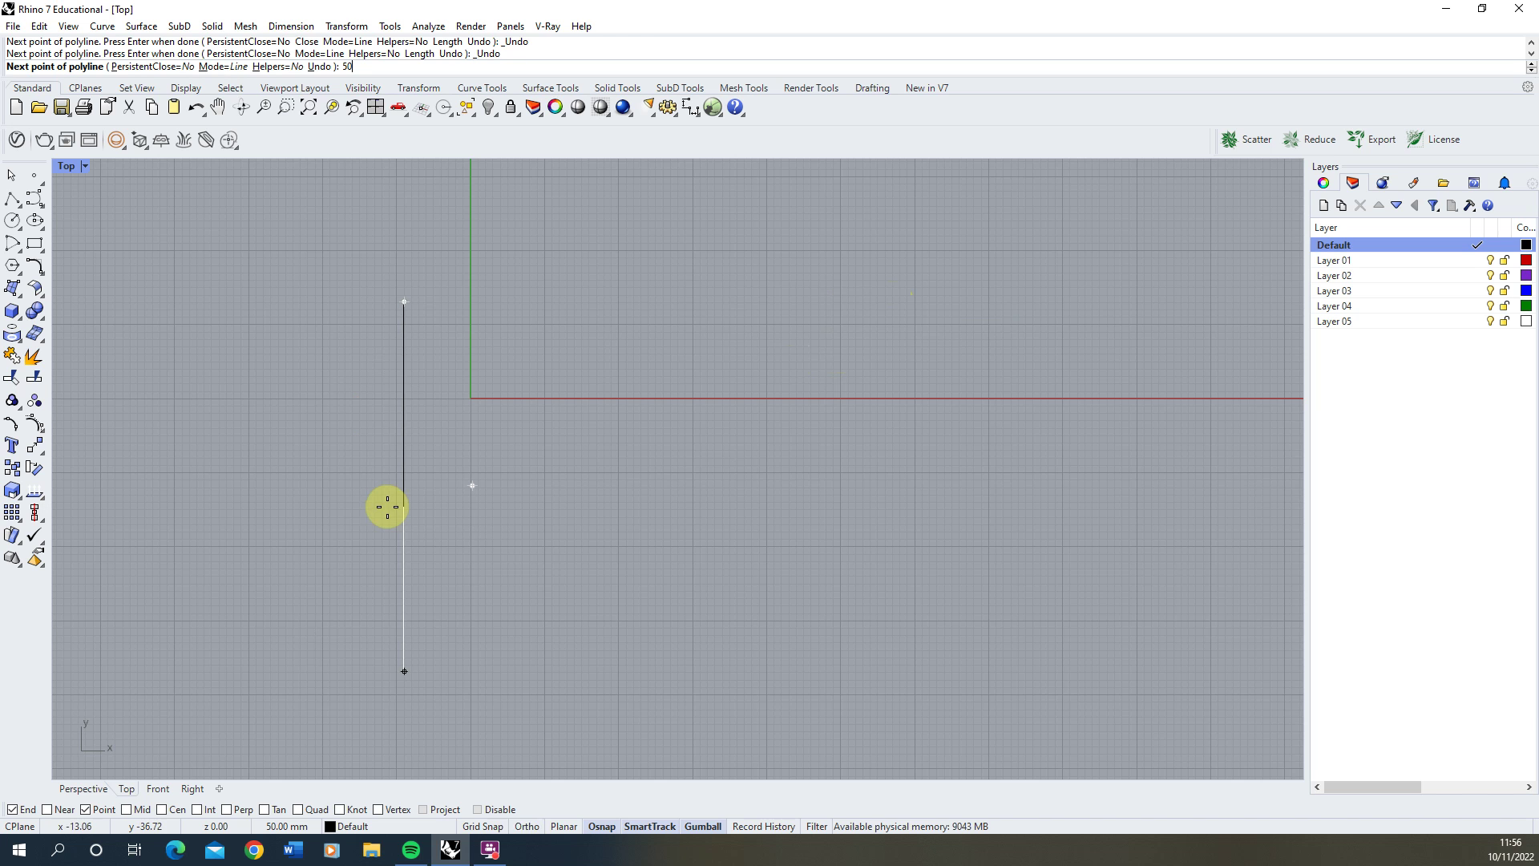
pyautogui.press('F8')
pyautogui.press('F8')
pyautogui.press('F8')
pyautogui.press('F8')
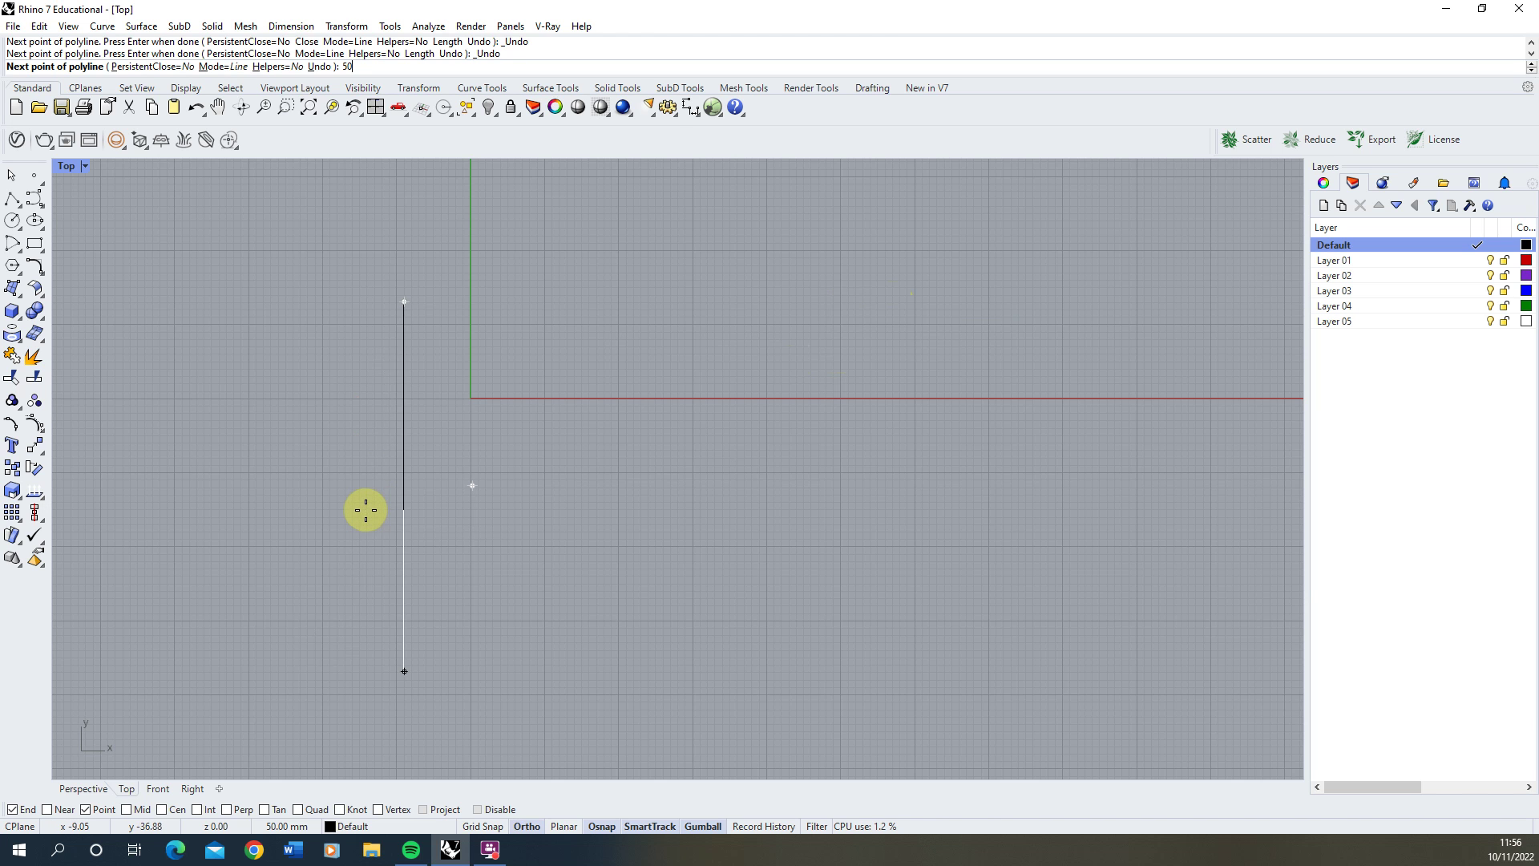
pyautogui.press('F8')
pyautogui.press('F8')
pyautogui.press('F8')
pyautogui.press('F8')
pyautogui.press('F8')
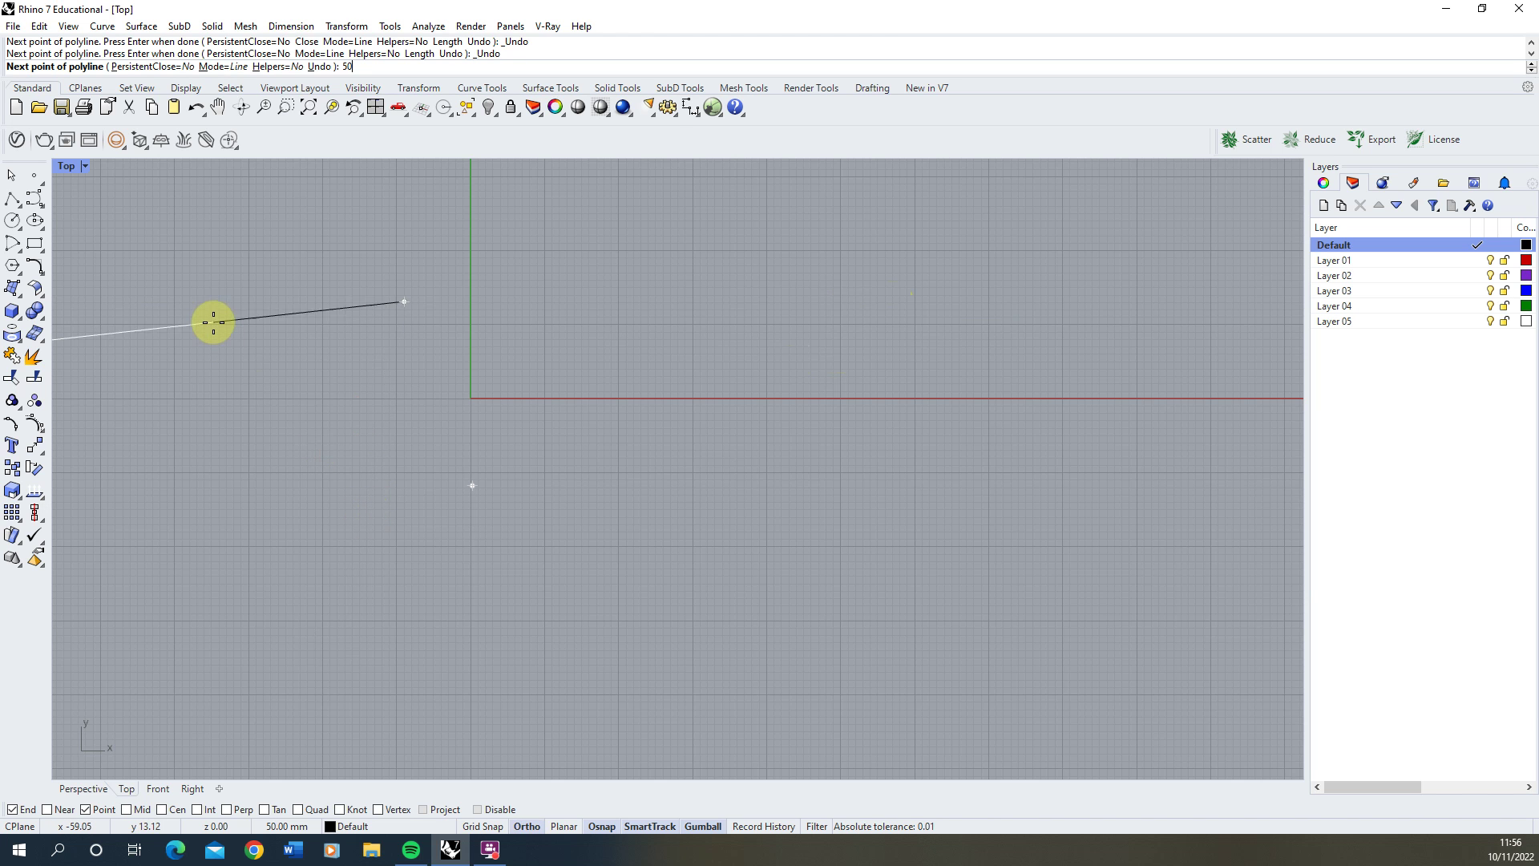
pyautogui.press('F8')
pyautogui.press('F8')
pyautogui.press('F8')
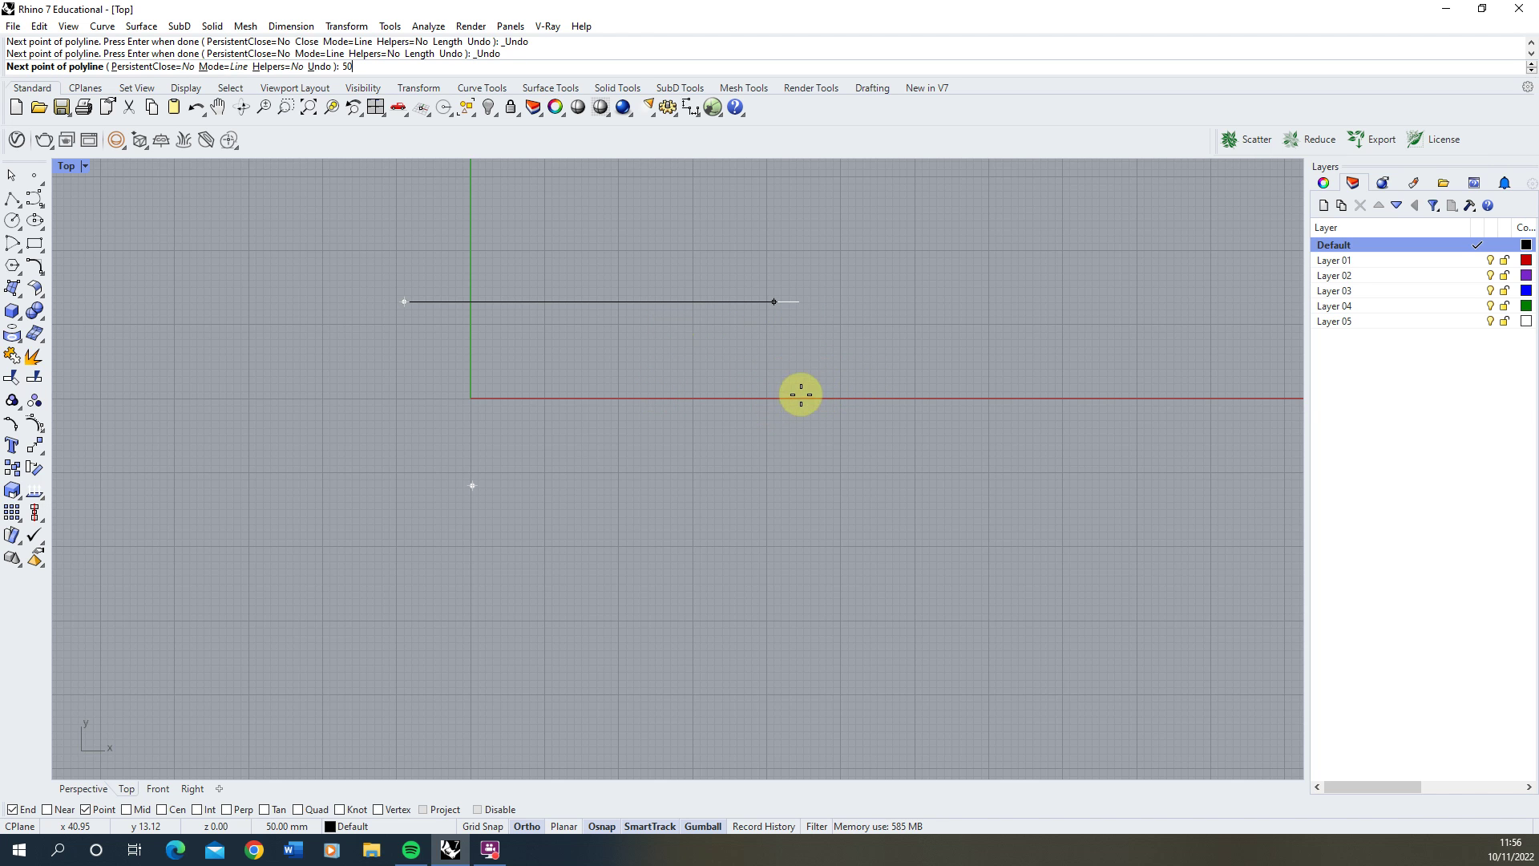
pyautogui.click(838, 340)
pyautogui.press('F8')
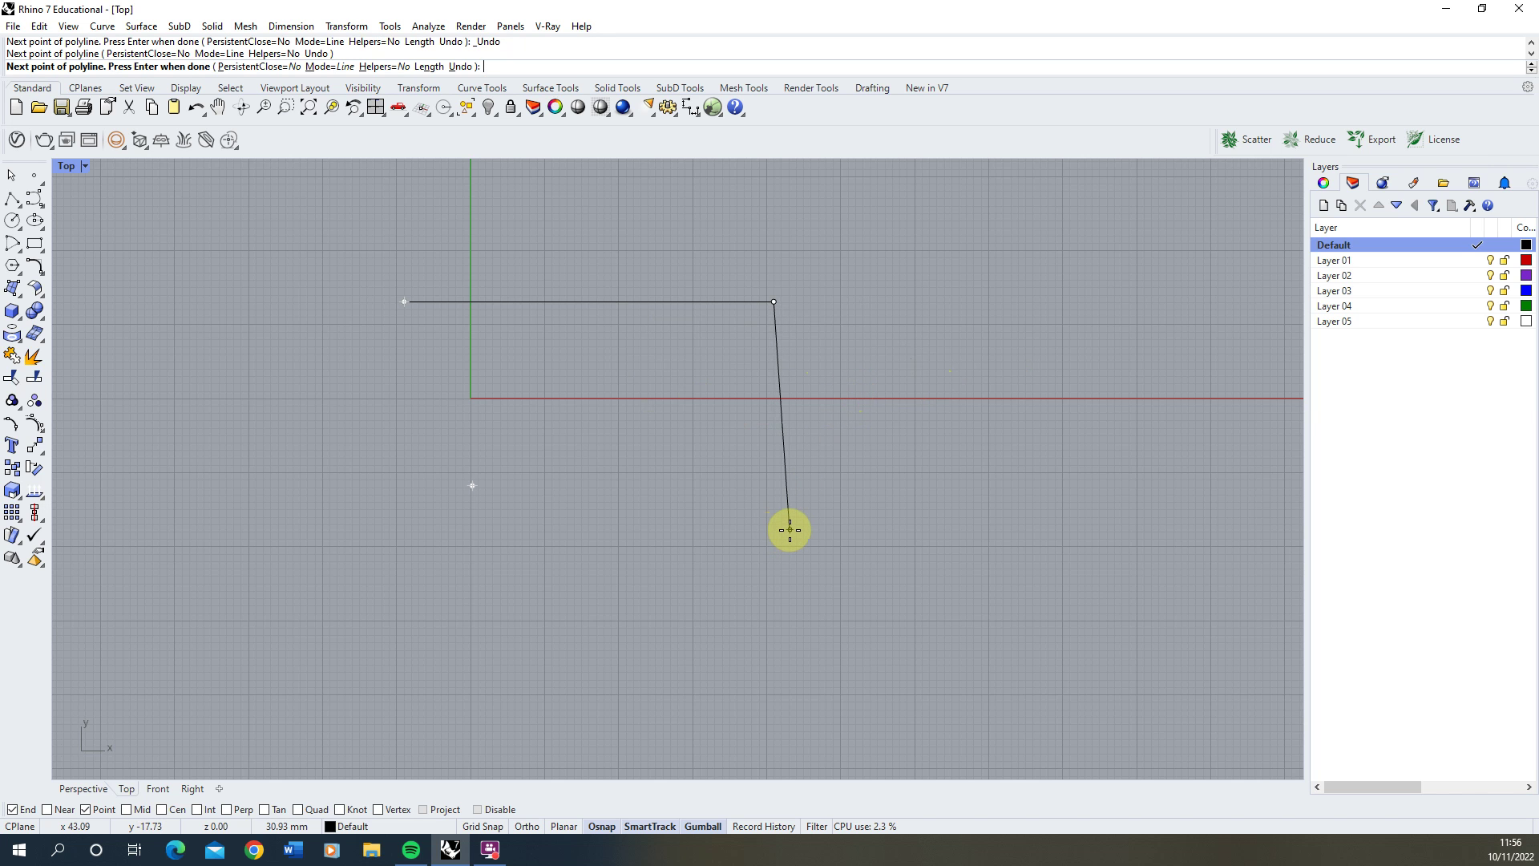
# Add a 25 mm downward edge, try a 50 mm bottom edge, then undo that misplaced corner
pyautogui.write('25')
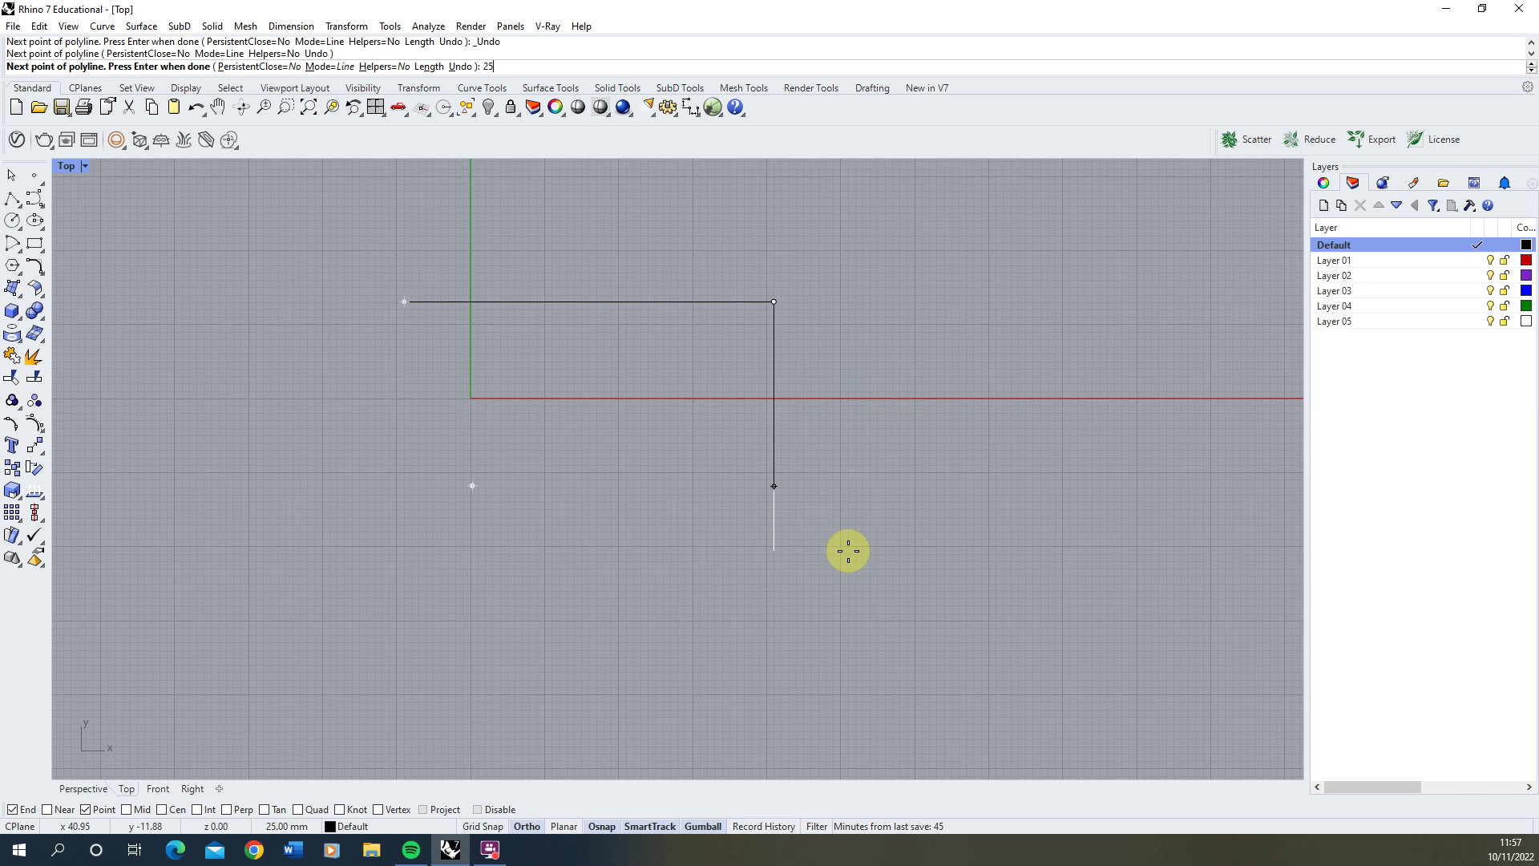
pyautogui.press('Return')
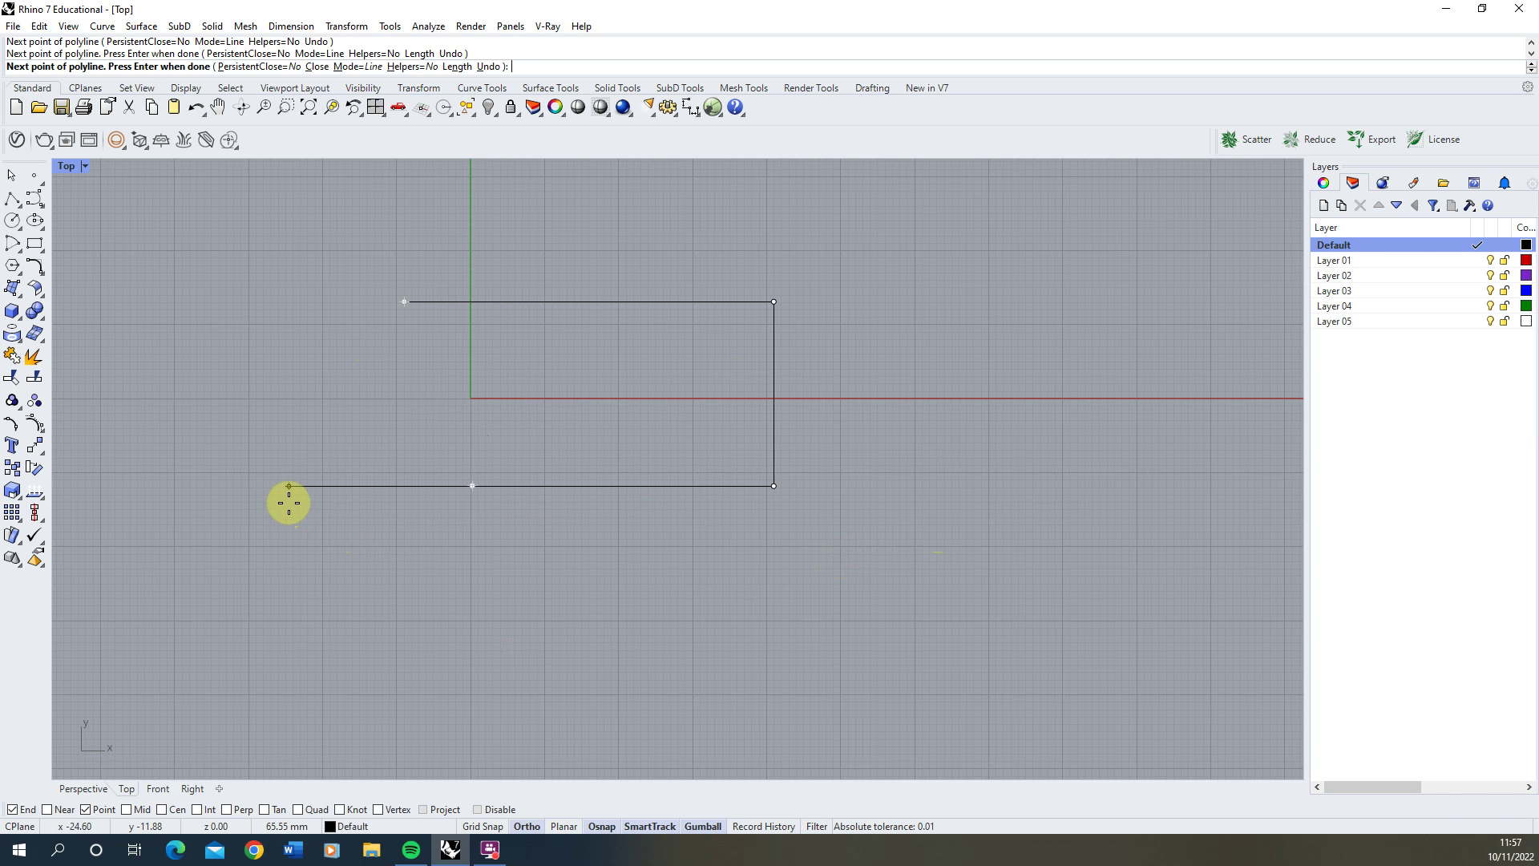
pyautogui.press('F8')
pyautogui.write('50')
pyautogui.press('F8')
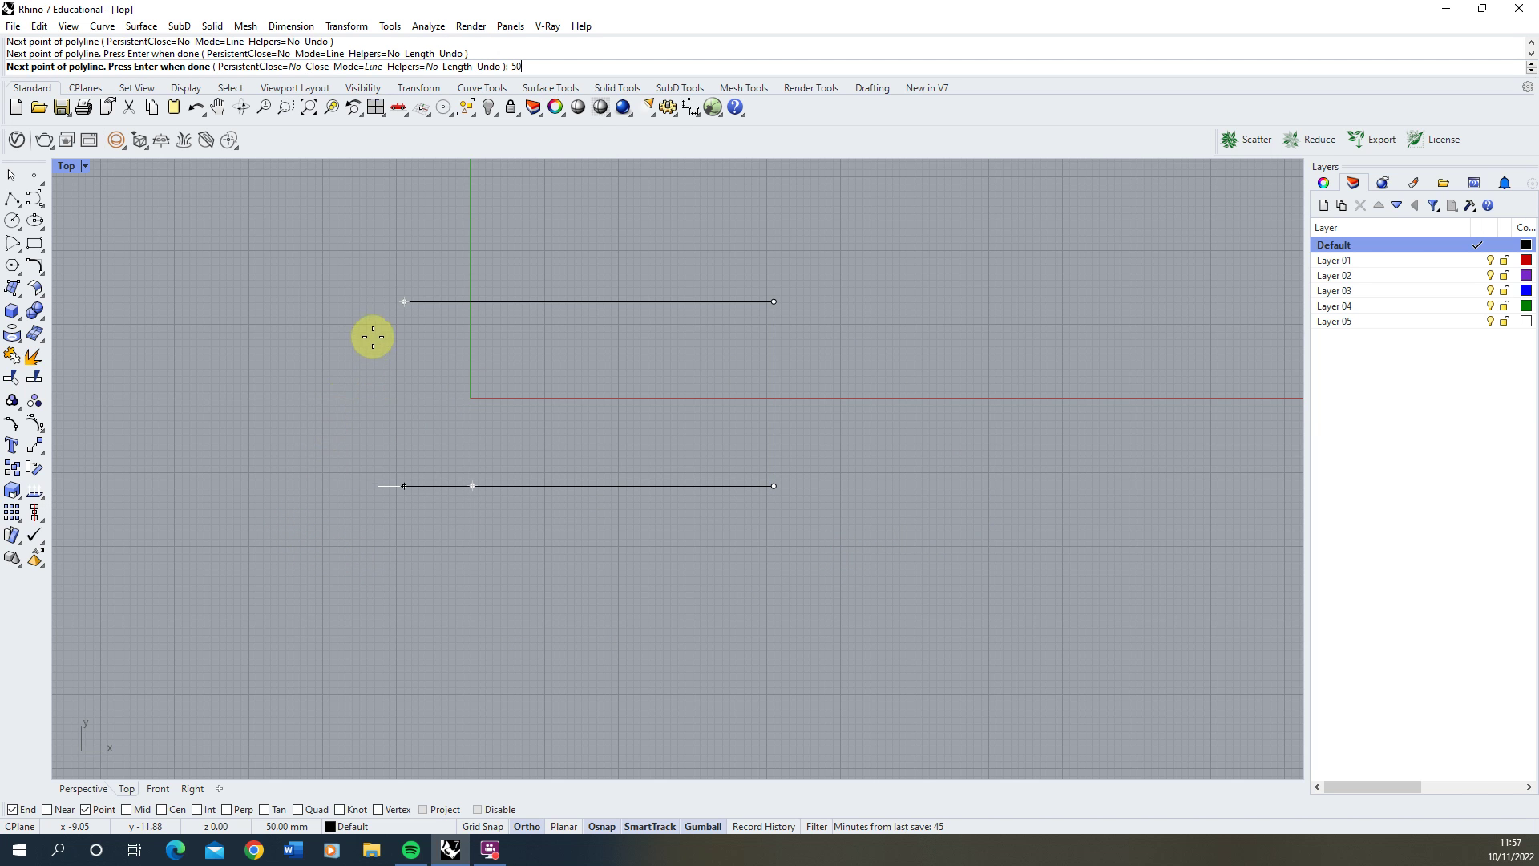
pyautogui.press('Return')
pyautogui.press('F8')
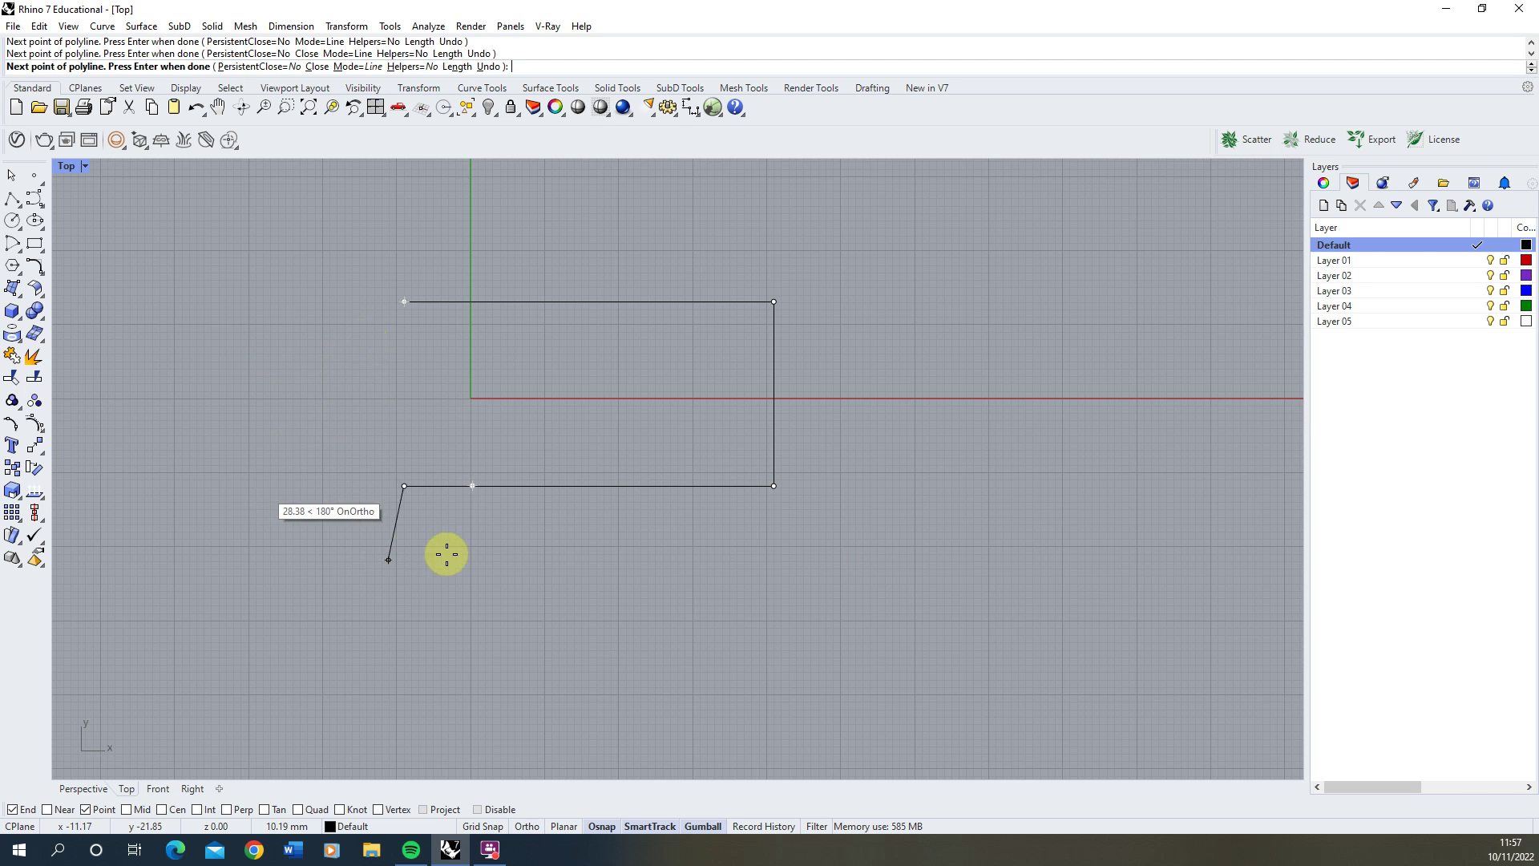
pyautogui.hotkey('ctrl', 'z')
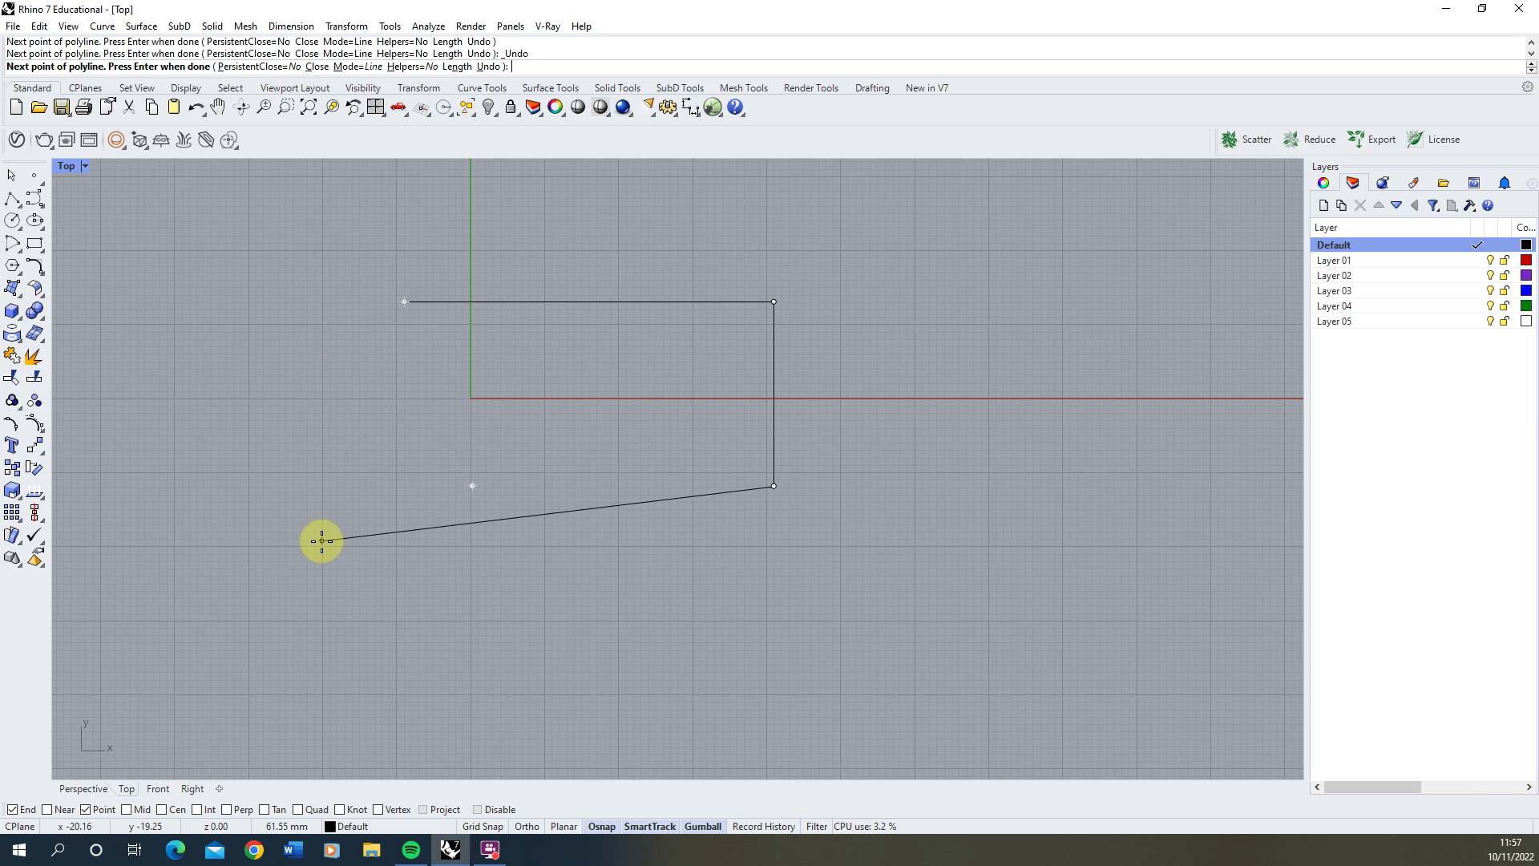
# Draw the horizontal bottom edge to the box's lower-left corner with Ortho, undoing a stray vertical segment
pyautogui.press('F8')
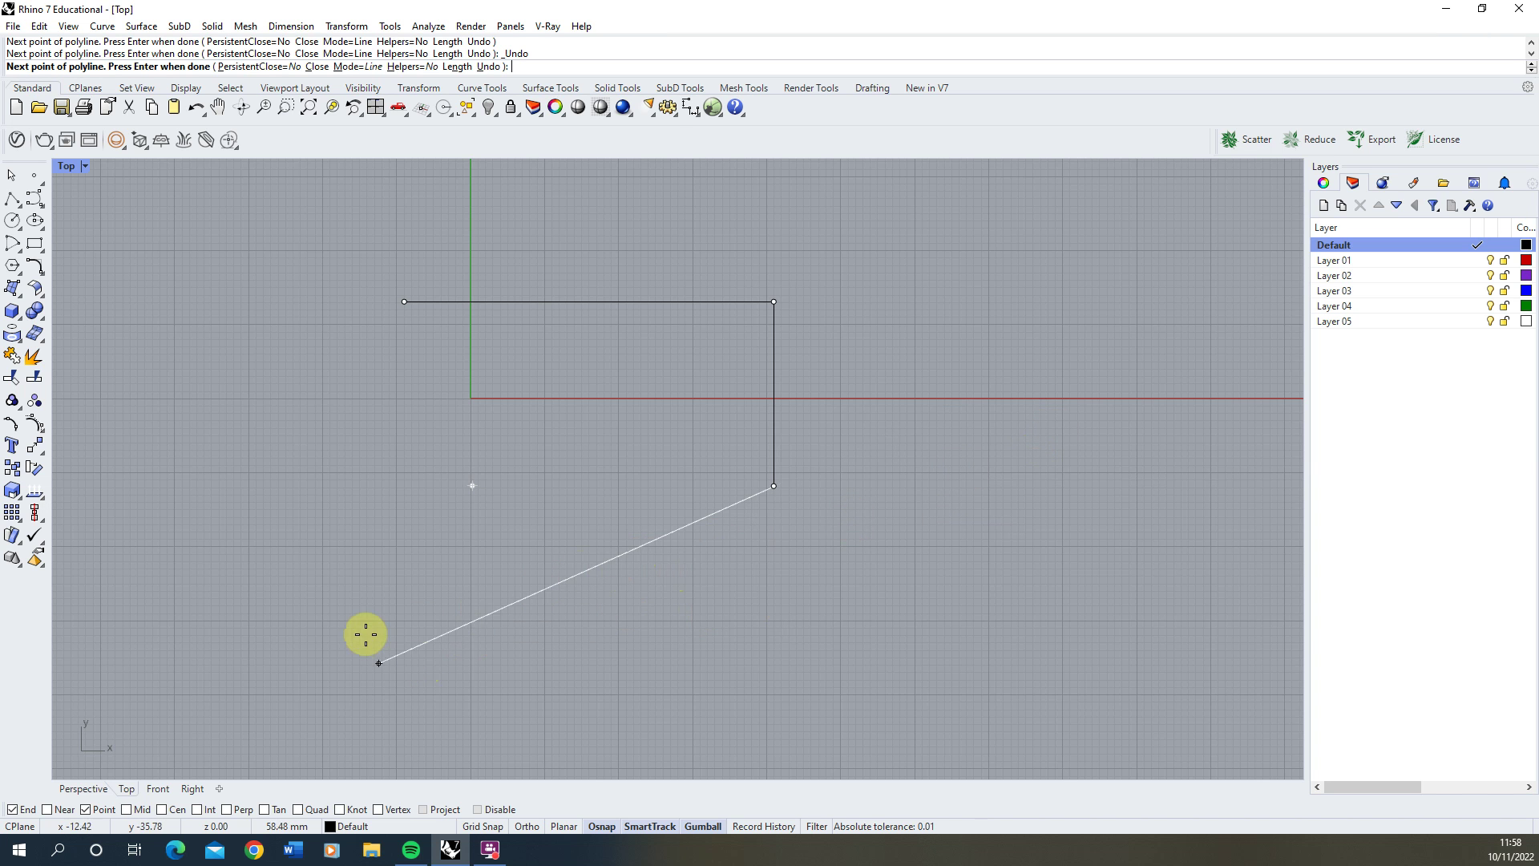
pyautogui.write('10')
pyautogui.press('Return')
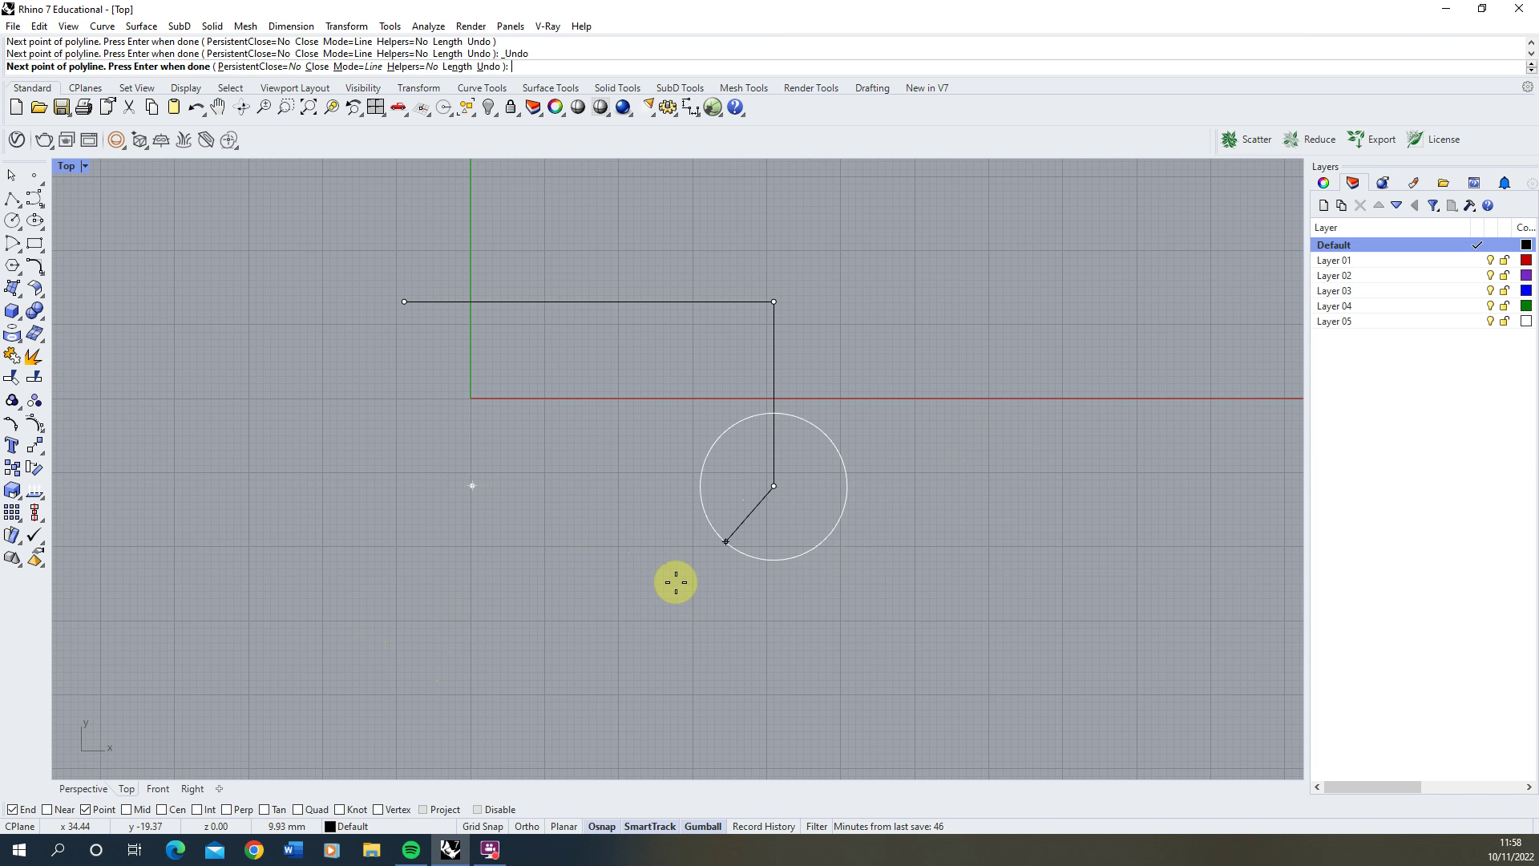
pyautogui.press('Escape')
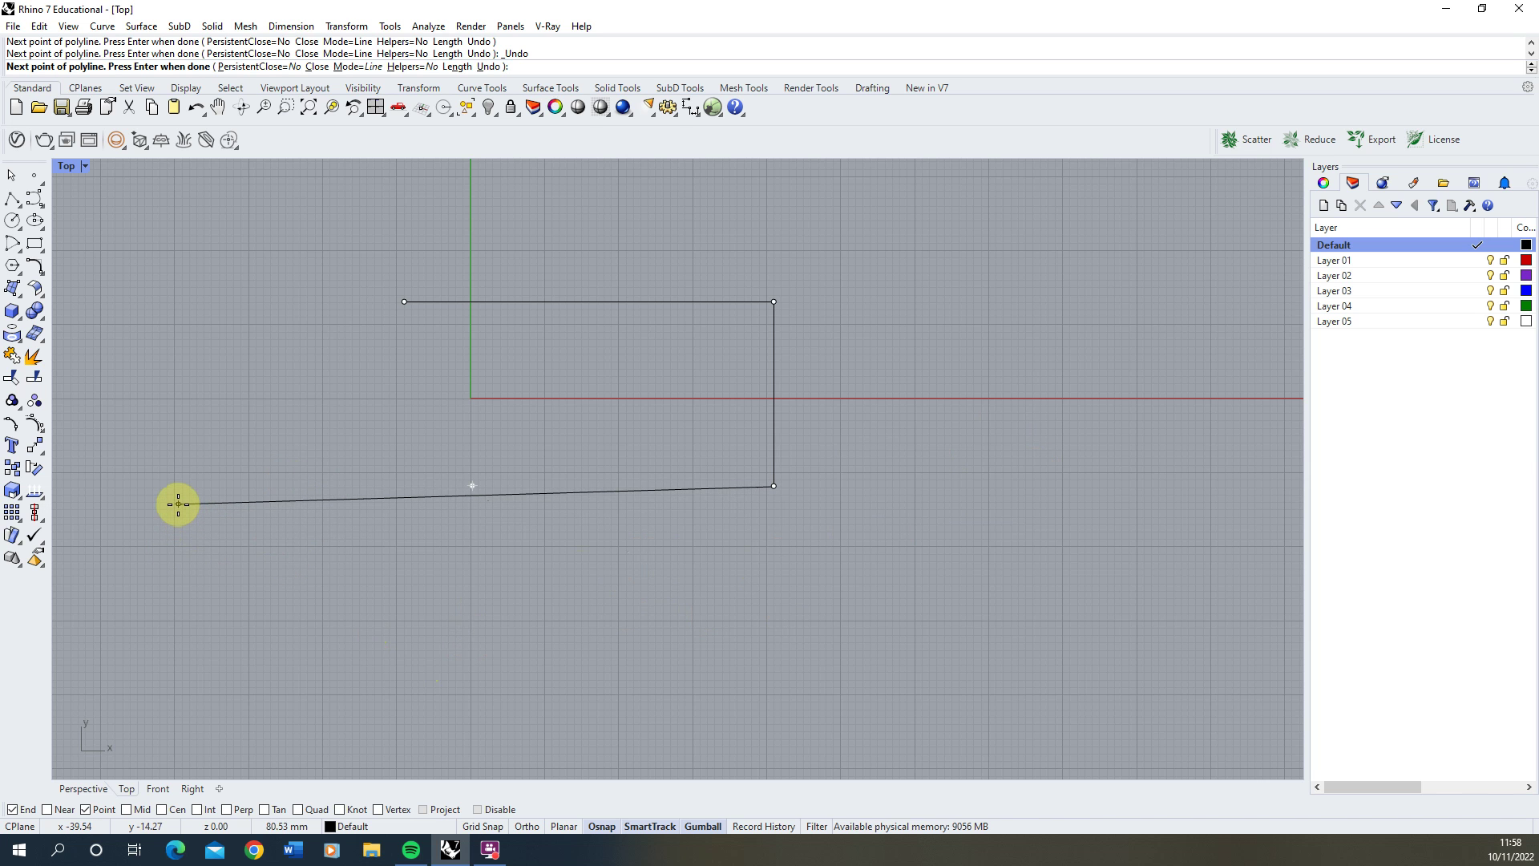
pyautogui.press('F8')
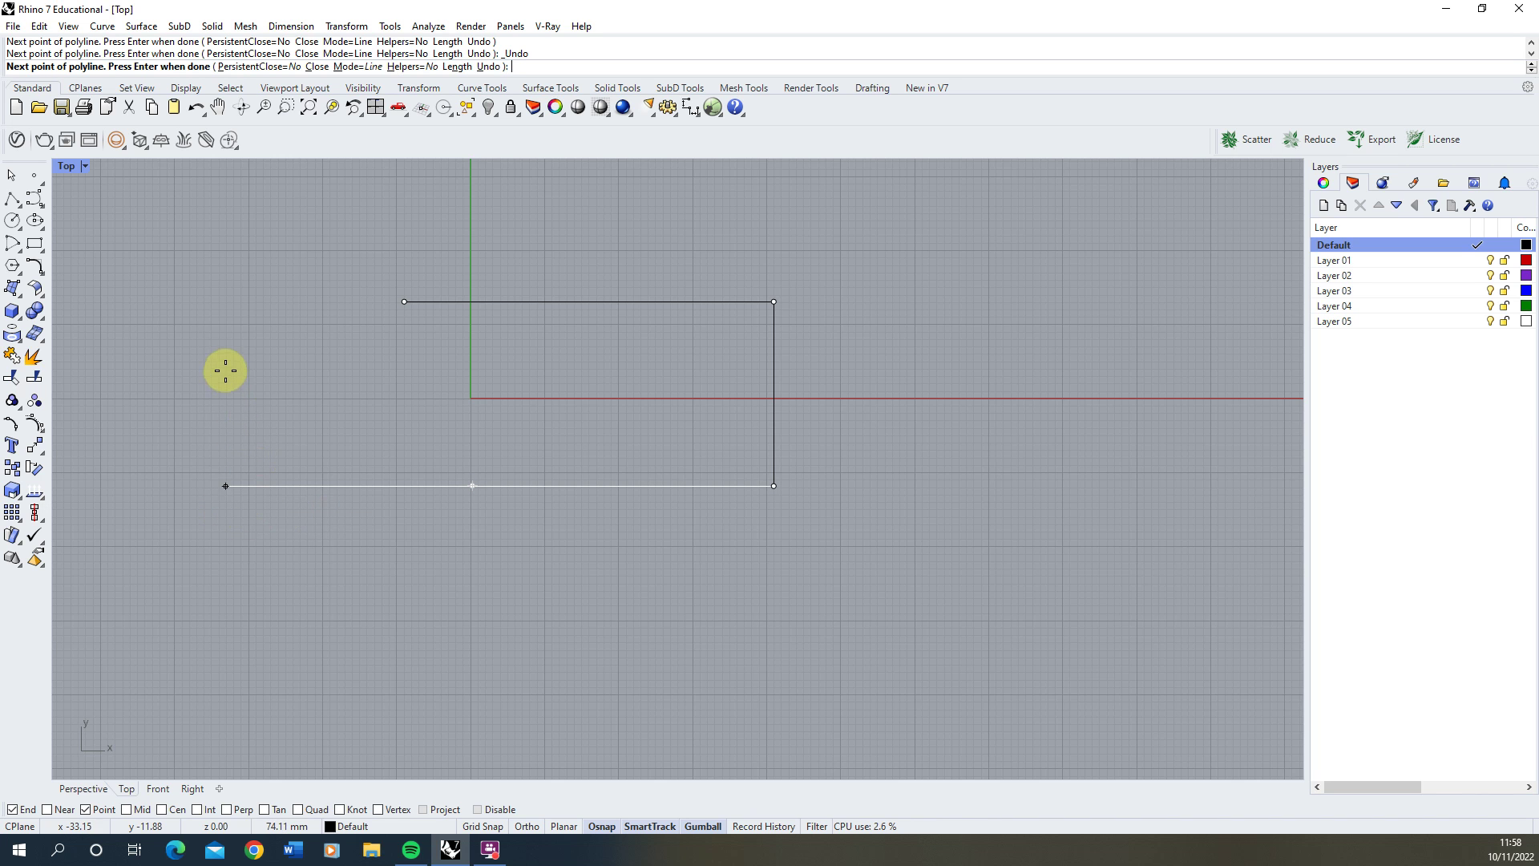
pyautogui.click(403, 293)
pyautogui.hotkey('ctrl', 'z')
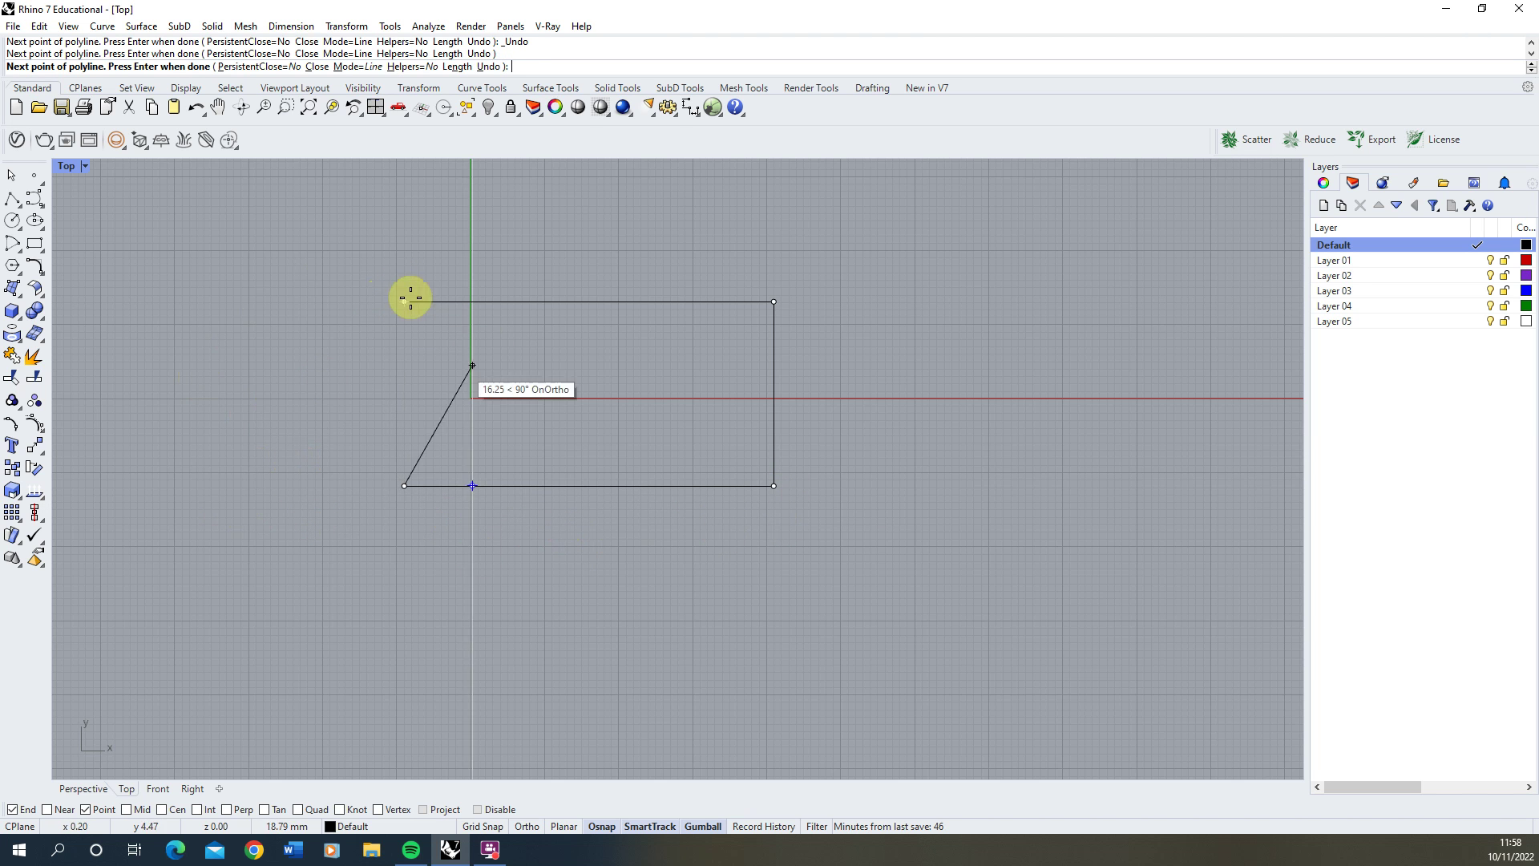
# Close the box at its starting corner, clear the selection, and start a fresh polyline
pyautogui.click(404, 301)
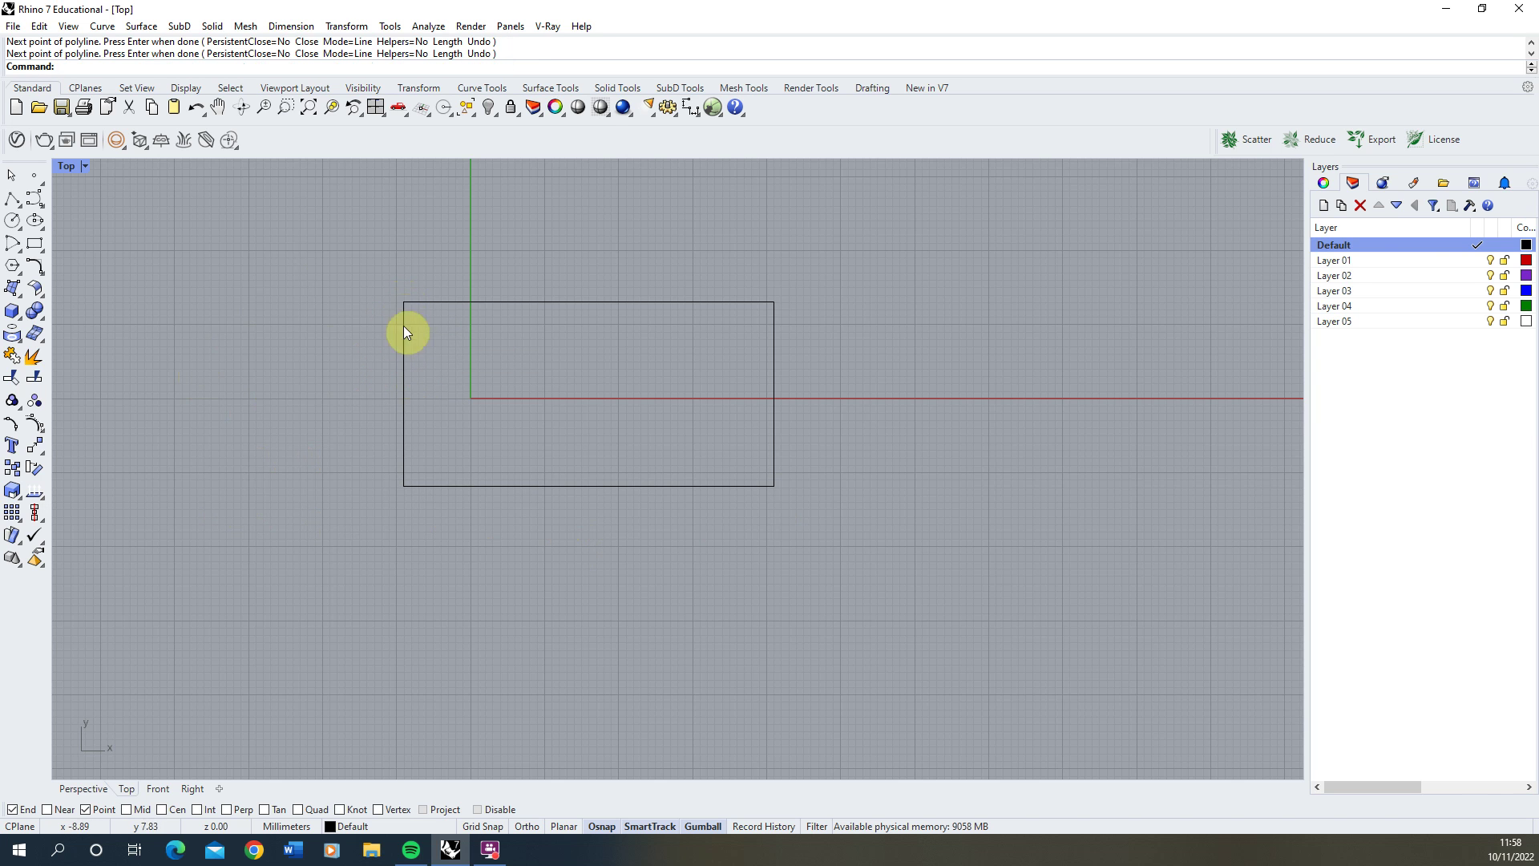
pyautogui.click(438, 303)
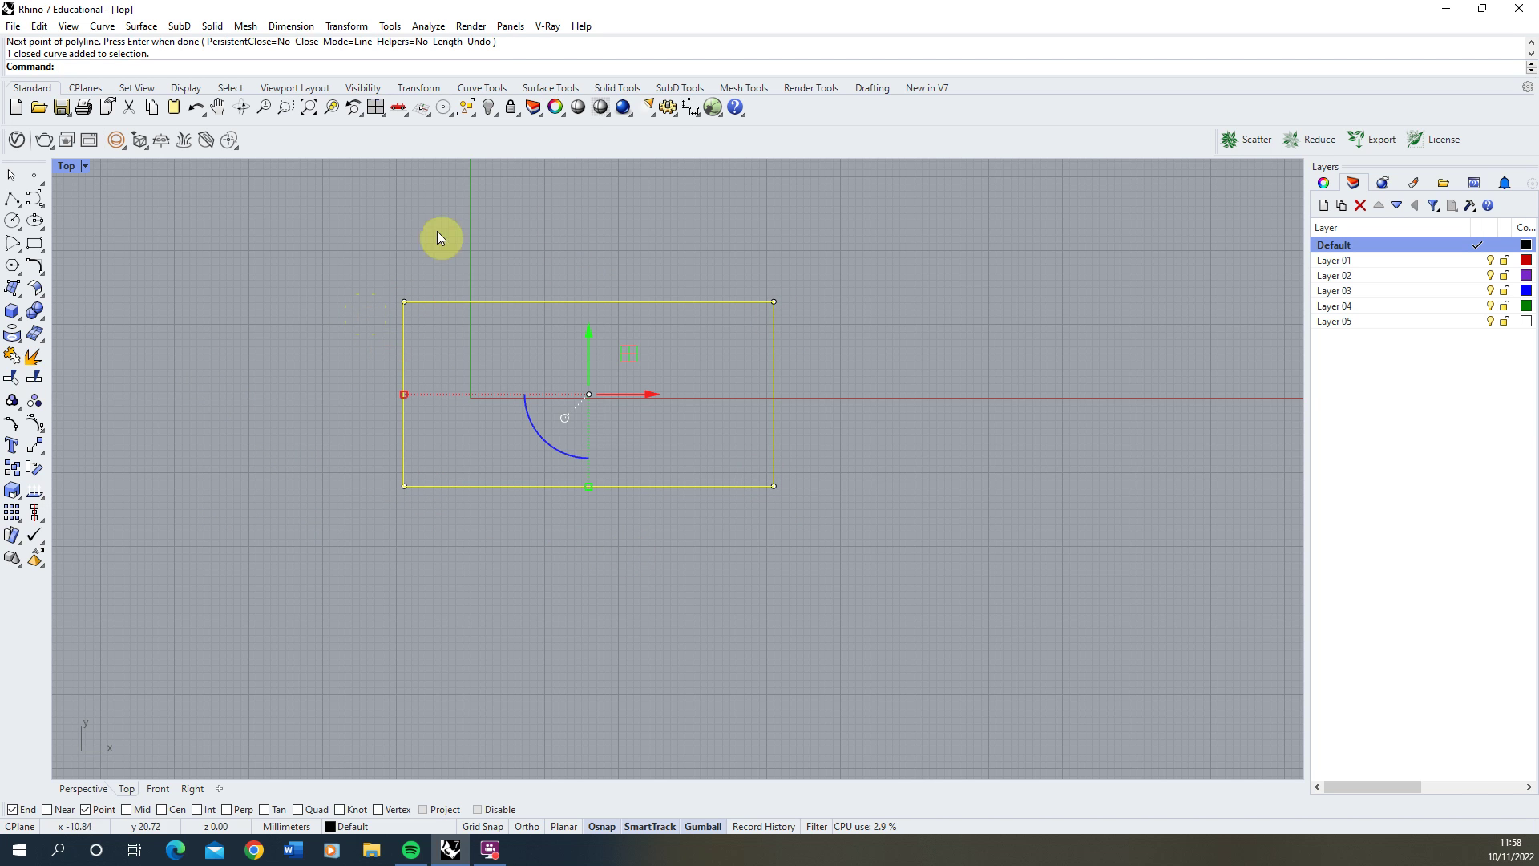
pyautogui.click(603, 564)
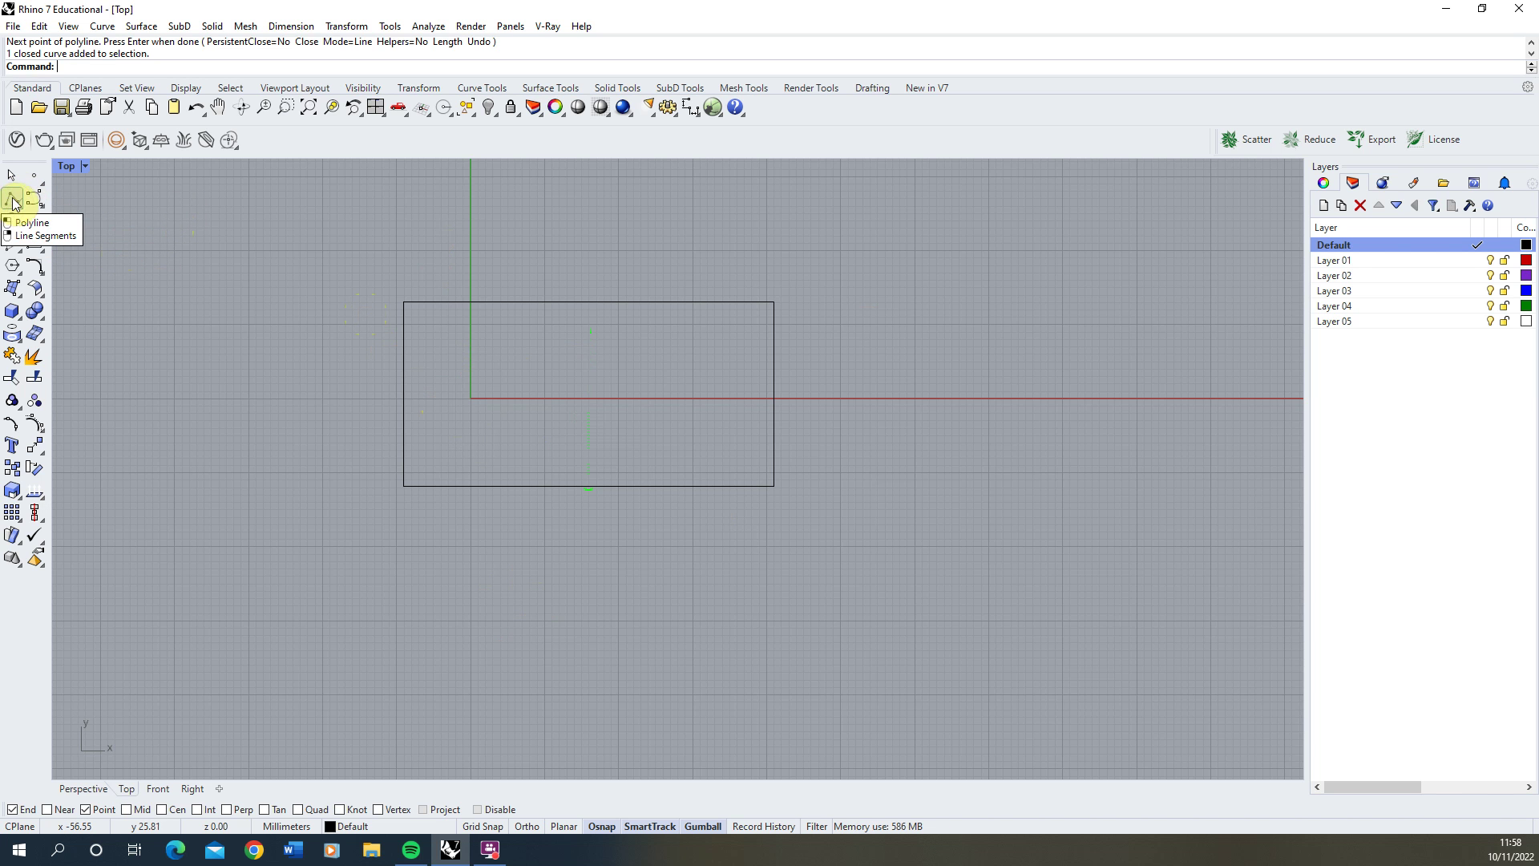
pyautogui.scroll(-4, 671, 308)
pyautogui.scroll(1, 786, 305)
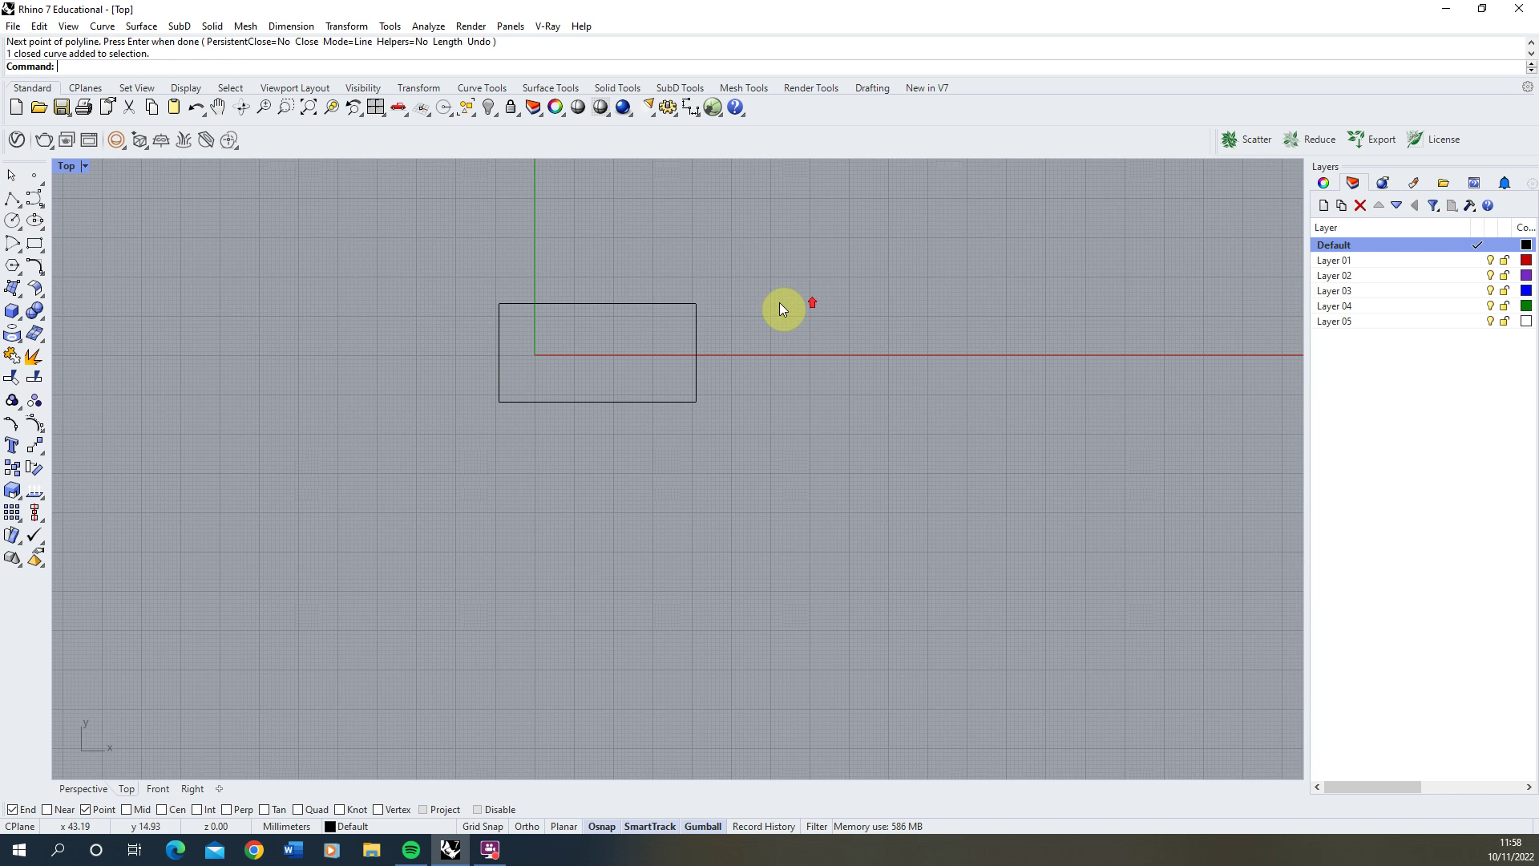
pyautogui.click(12, 198)
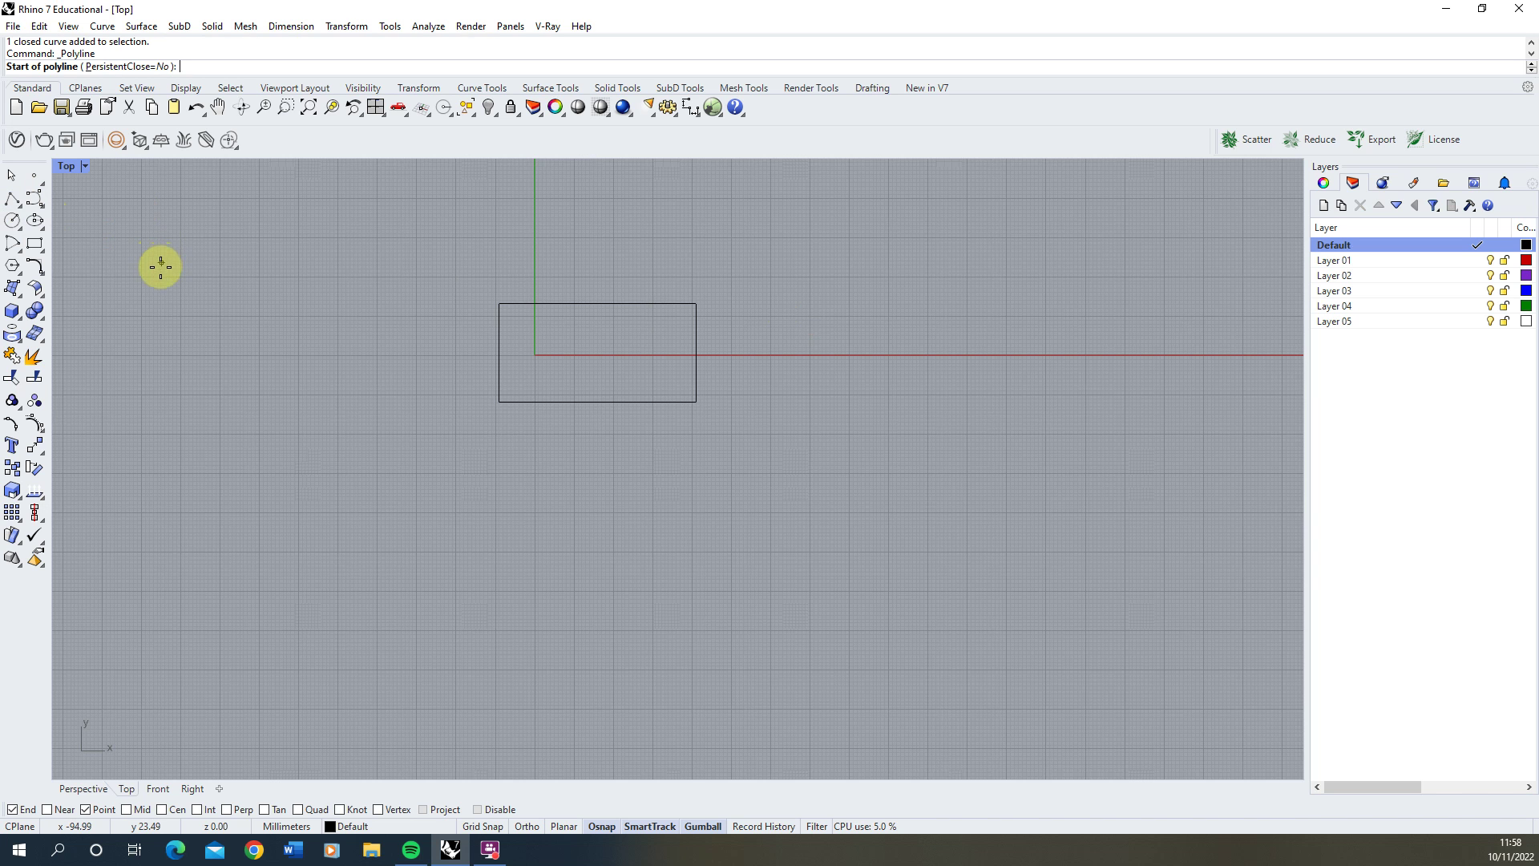
# Start a polyline left of the rectangle in Arc mode and add five connected arcs snaking down and right
pyautogui.click(124, 281)
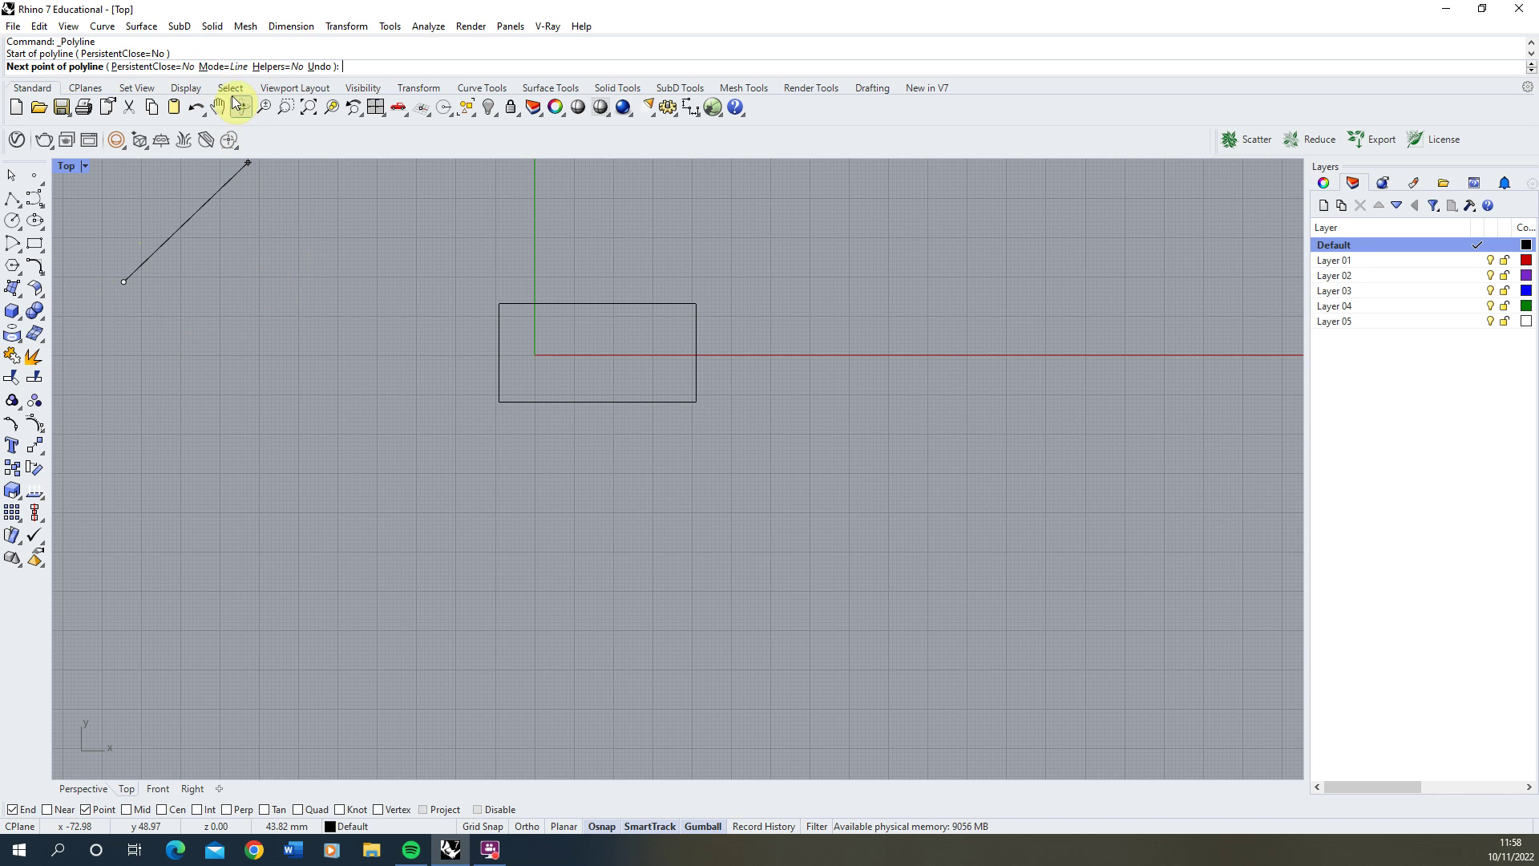
pyautogui.click(216, 69)
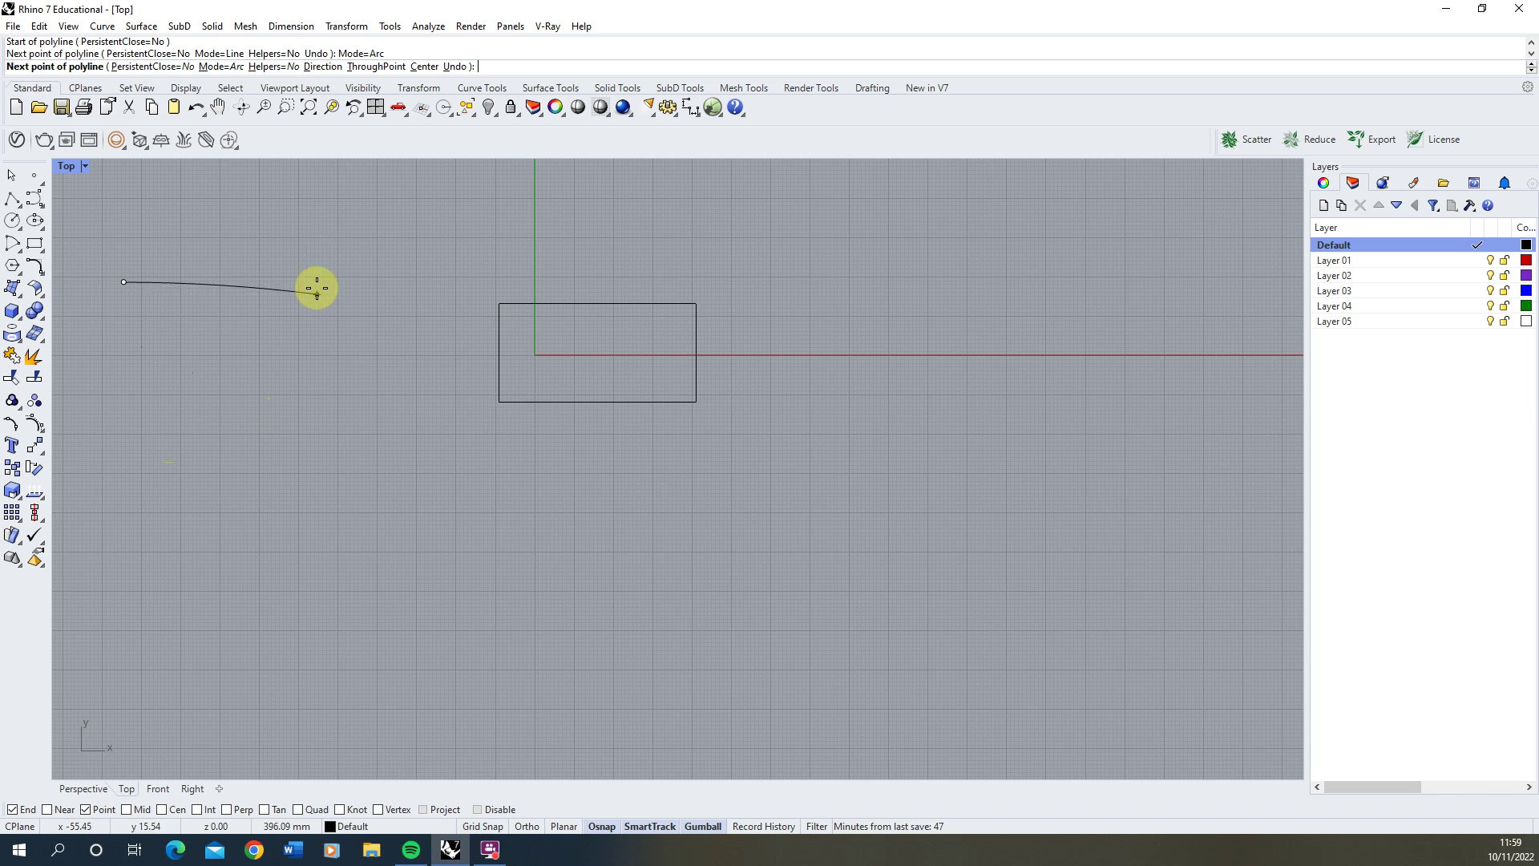
pyautogui.click(243, 404)
pyautogui.click(363, 500)
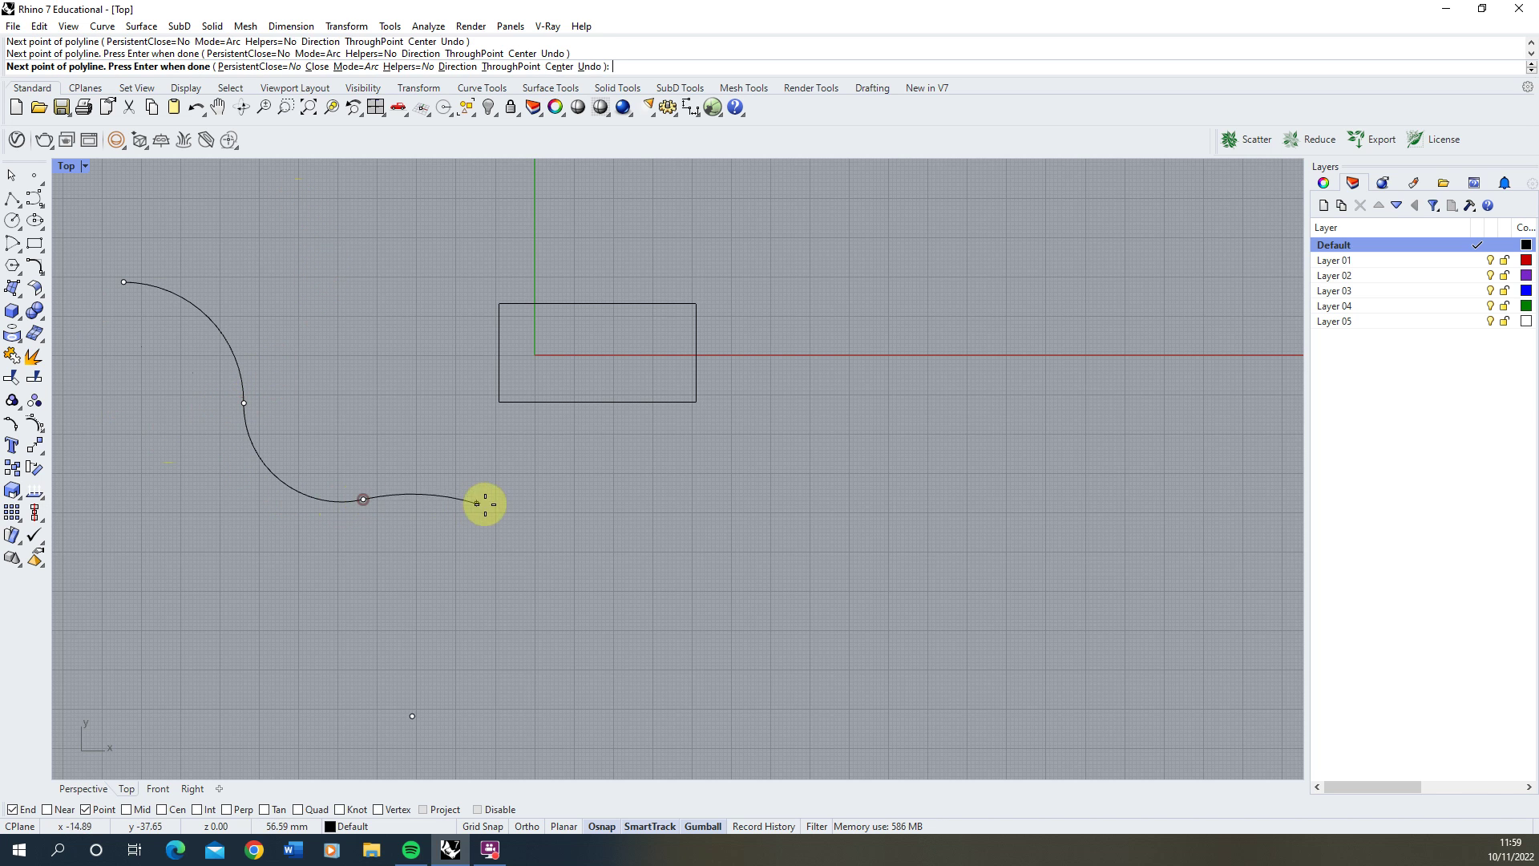
pyautogui.click(476, 587)
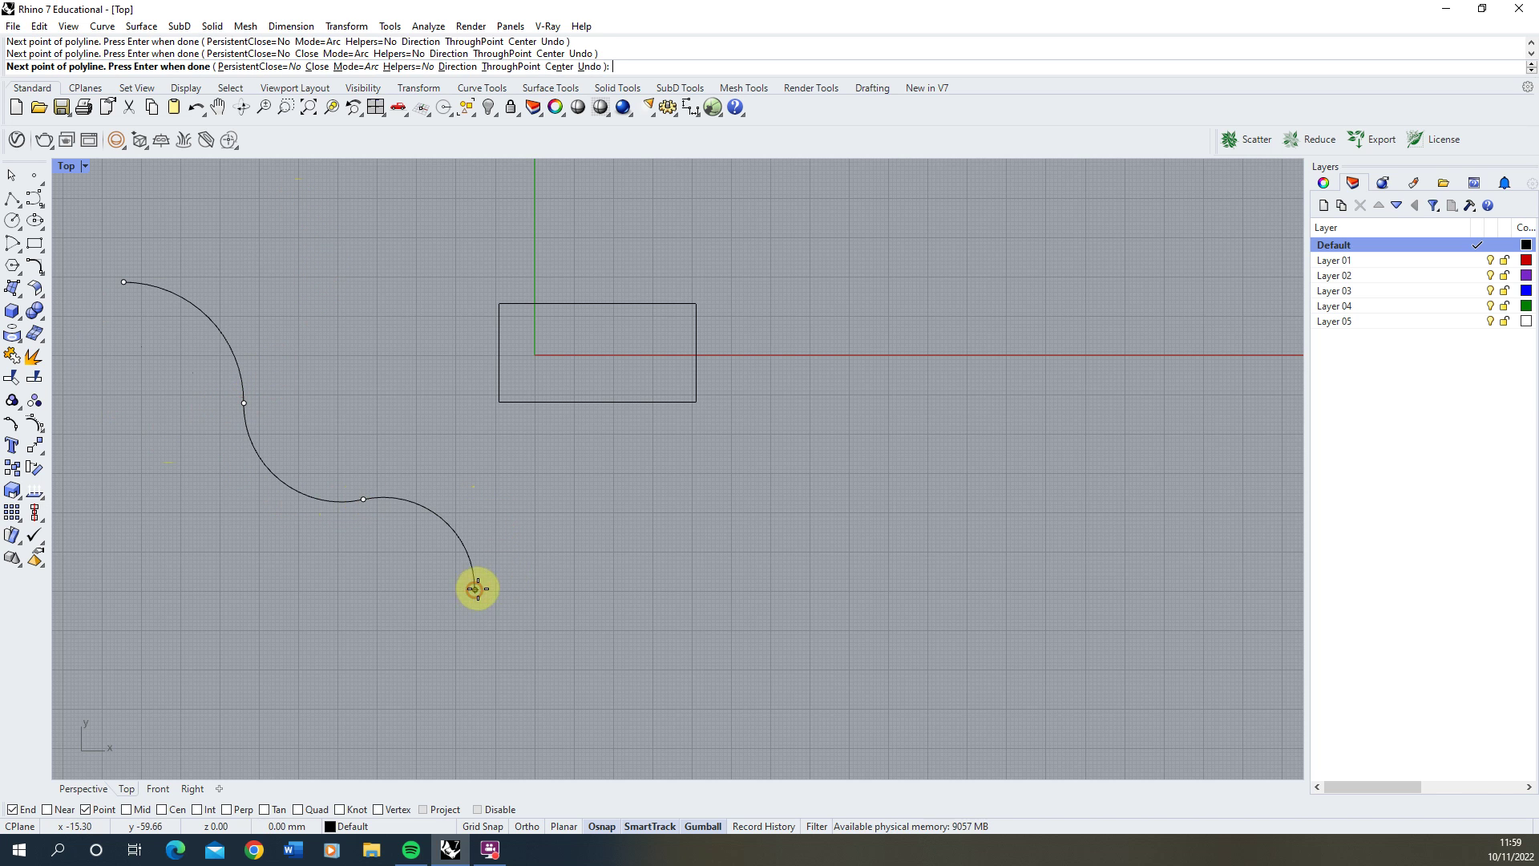
pyautogui.click(613, 531)
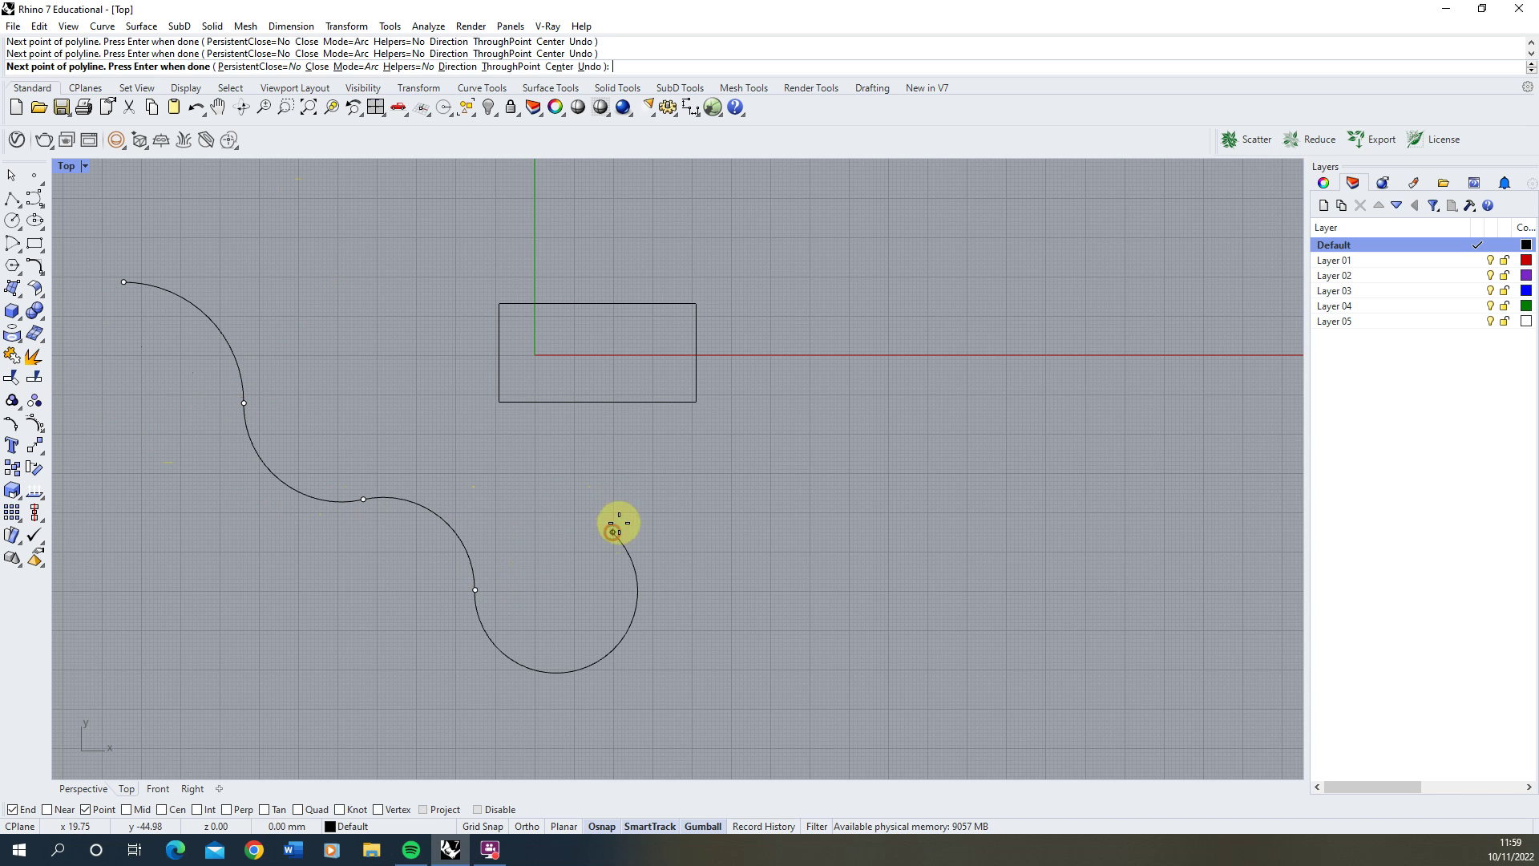
pyautogui.click(696, 483)
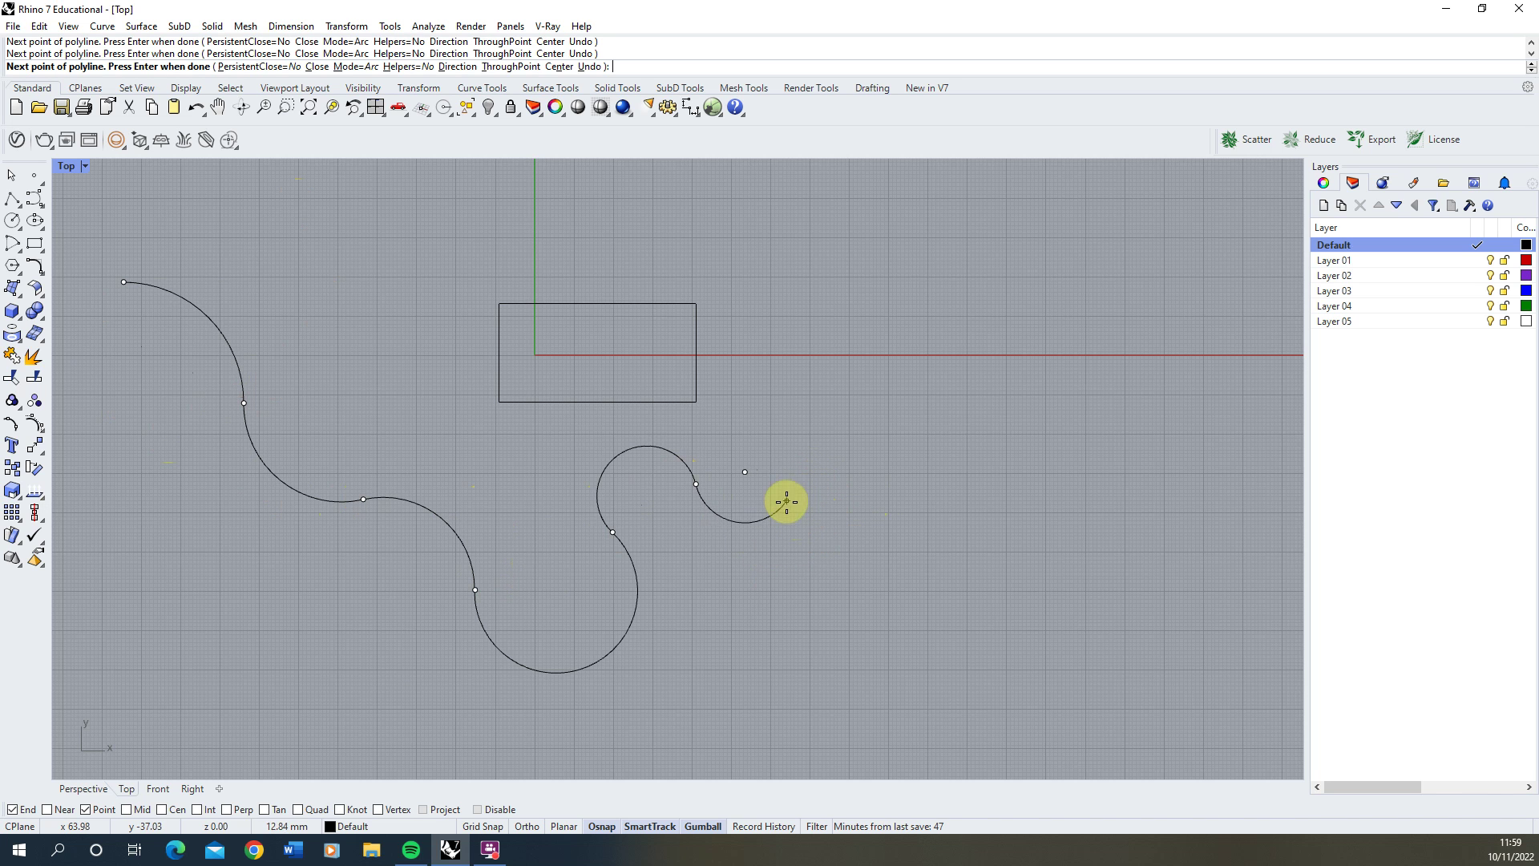
# Return to Line mode and add straight segments, using Ortho for the horizontal and vertical corners below the rectangle
pyautogui.click(356, 67)
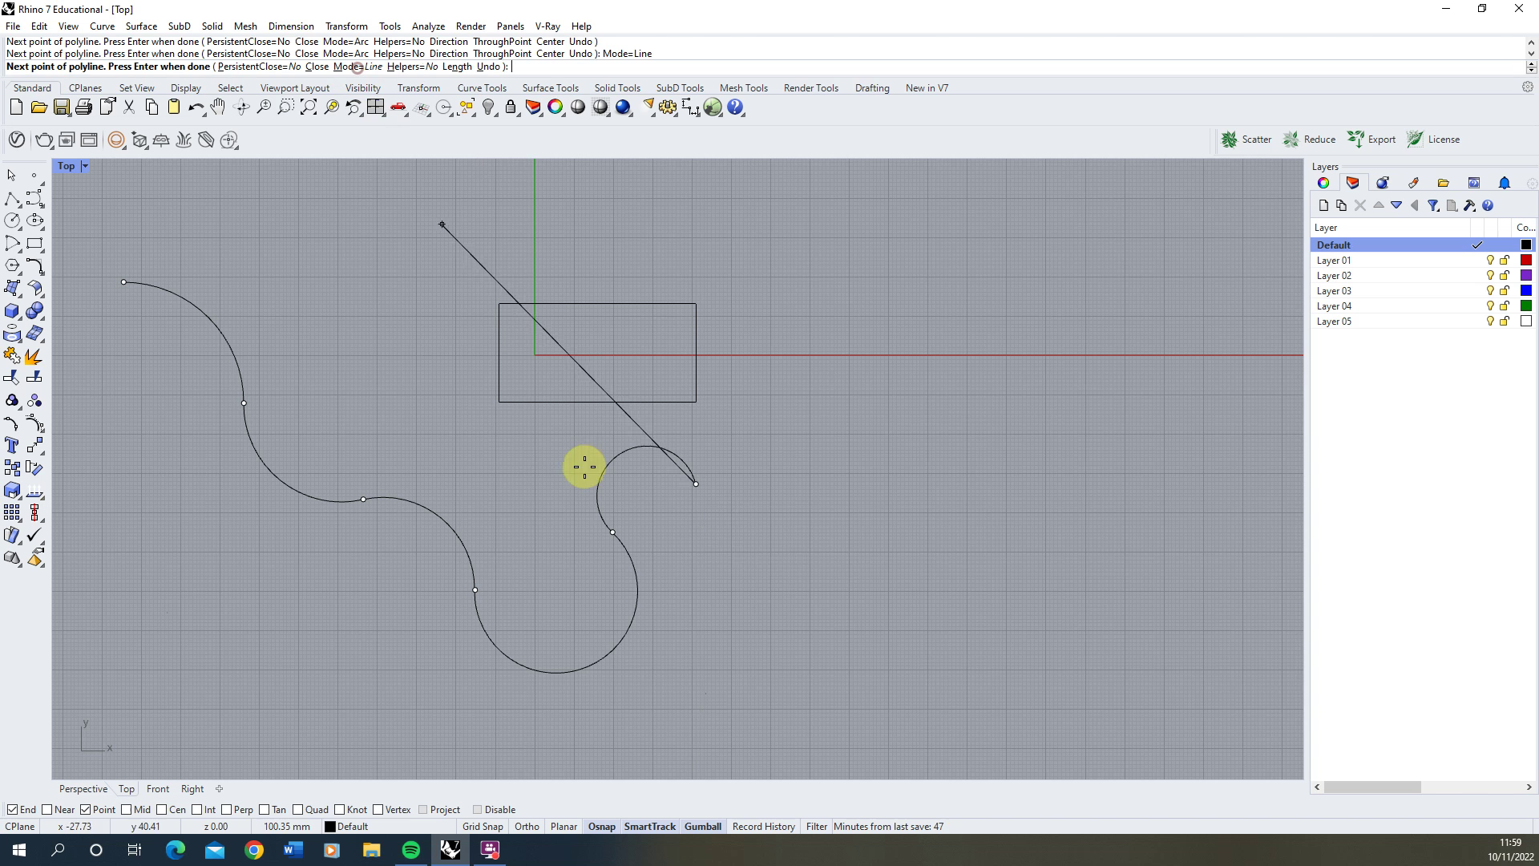
pyautogui.click(758, 575)
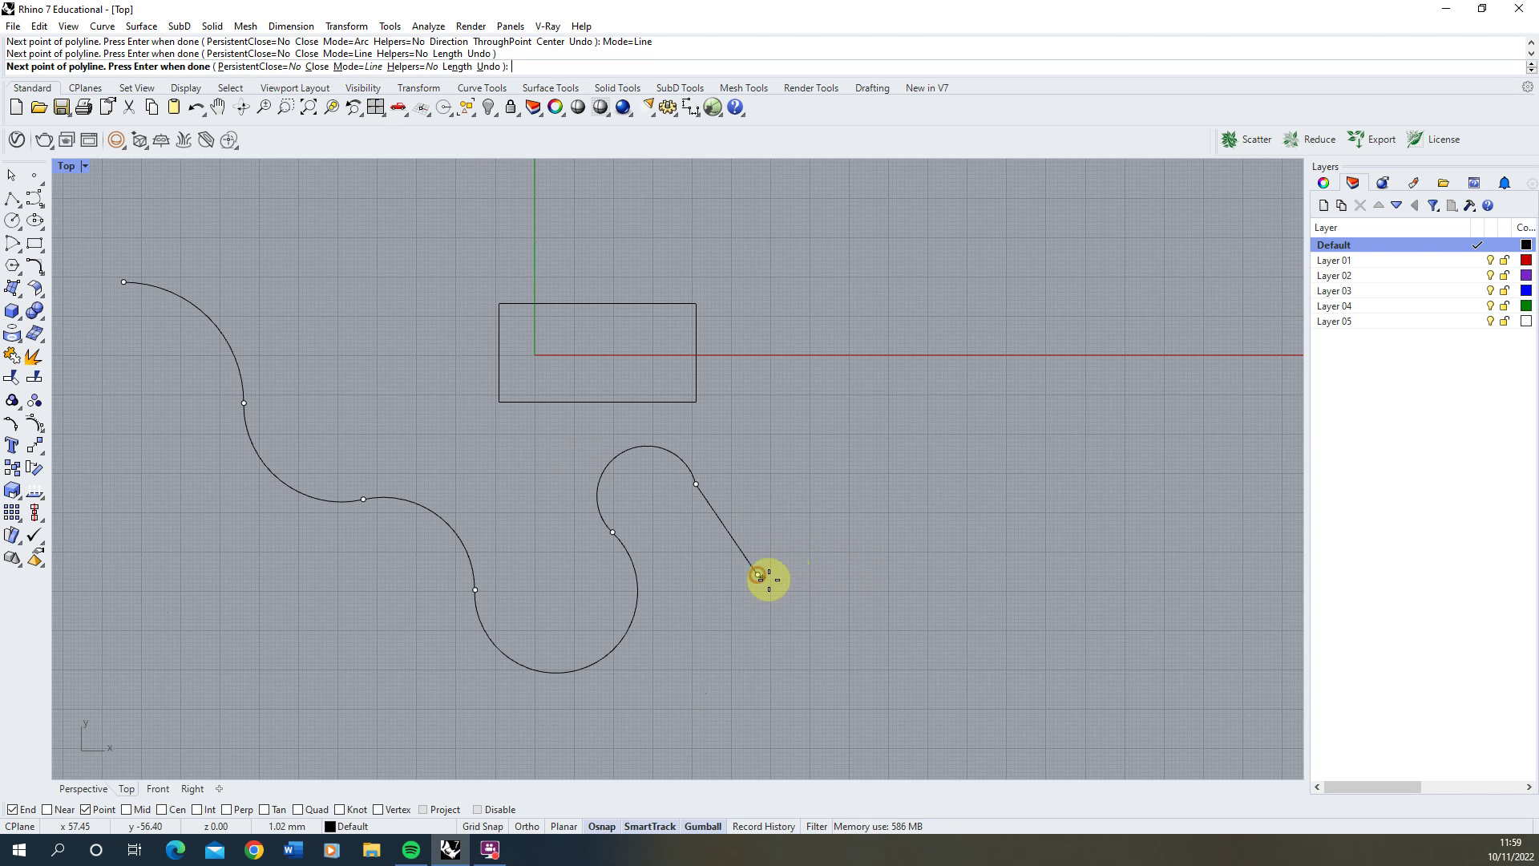
pyautogui.click(849, 530)
pyautogui.press('F8')
pyautogui.click(926, 530)
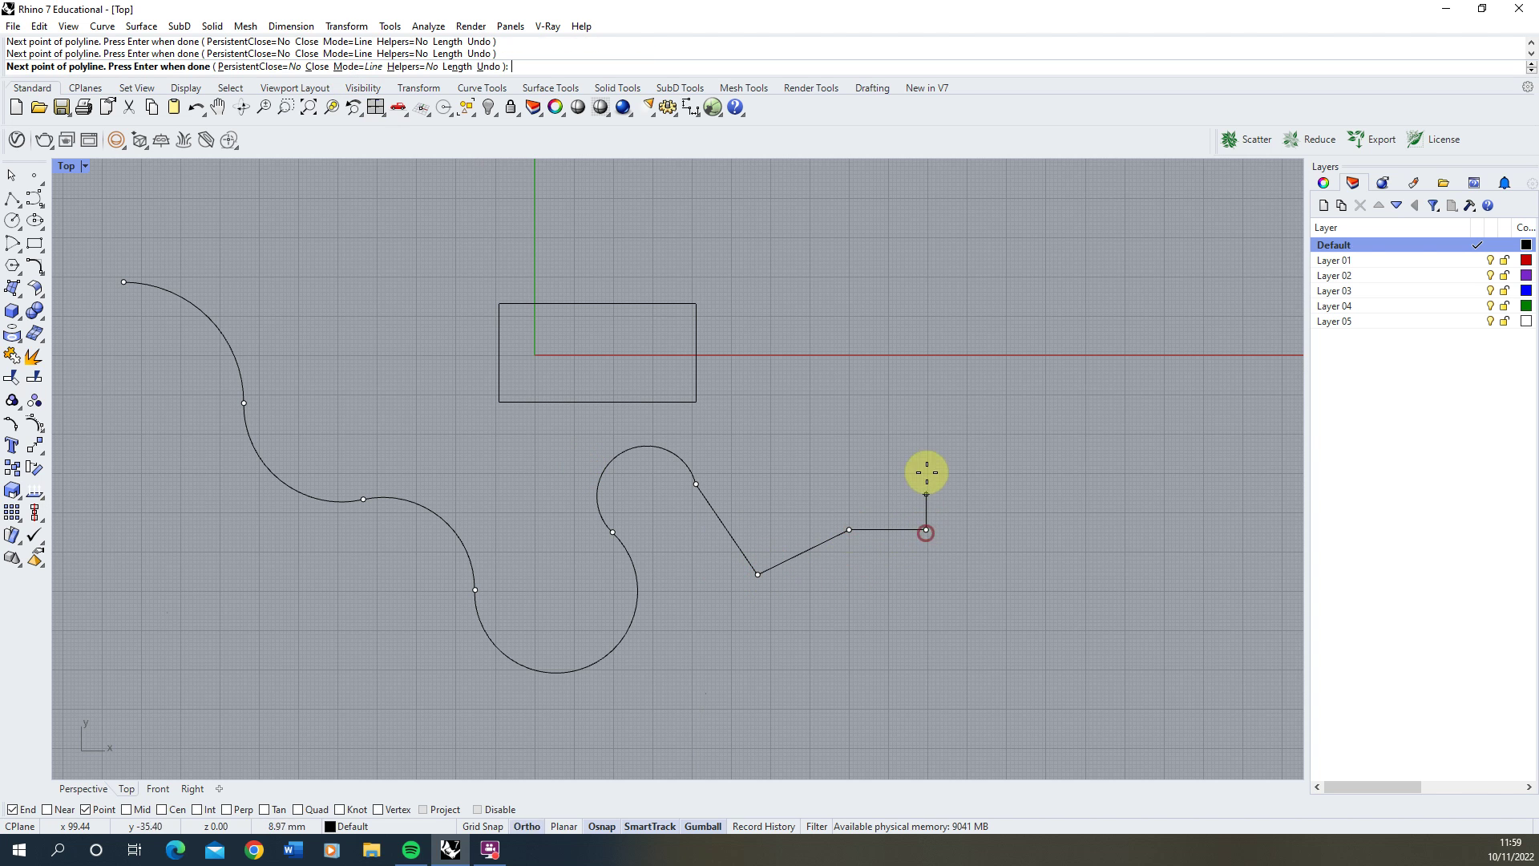
pyautogui.click(929, 414)
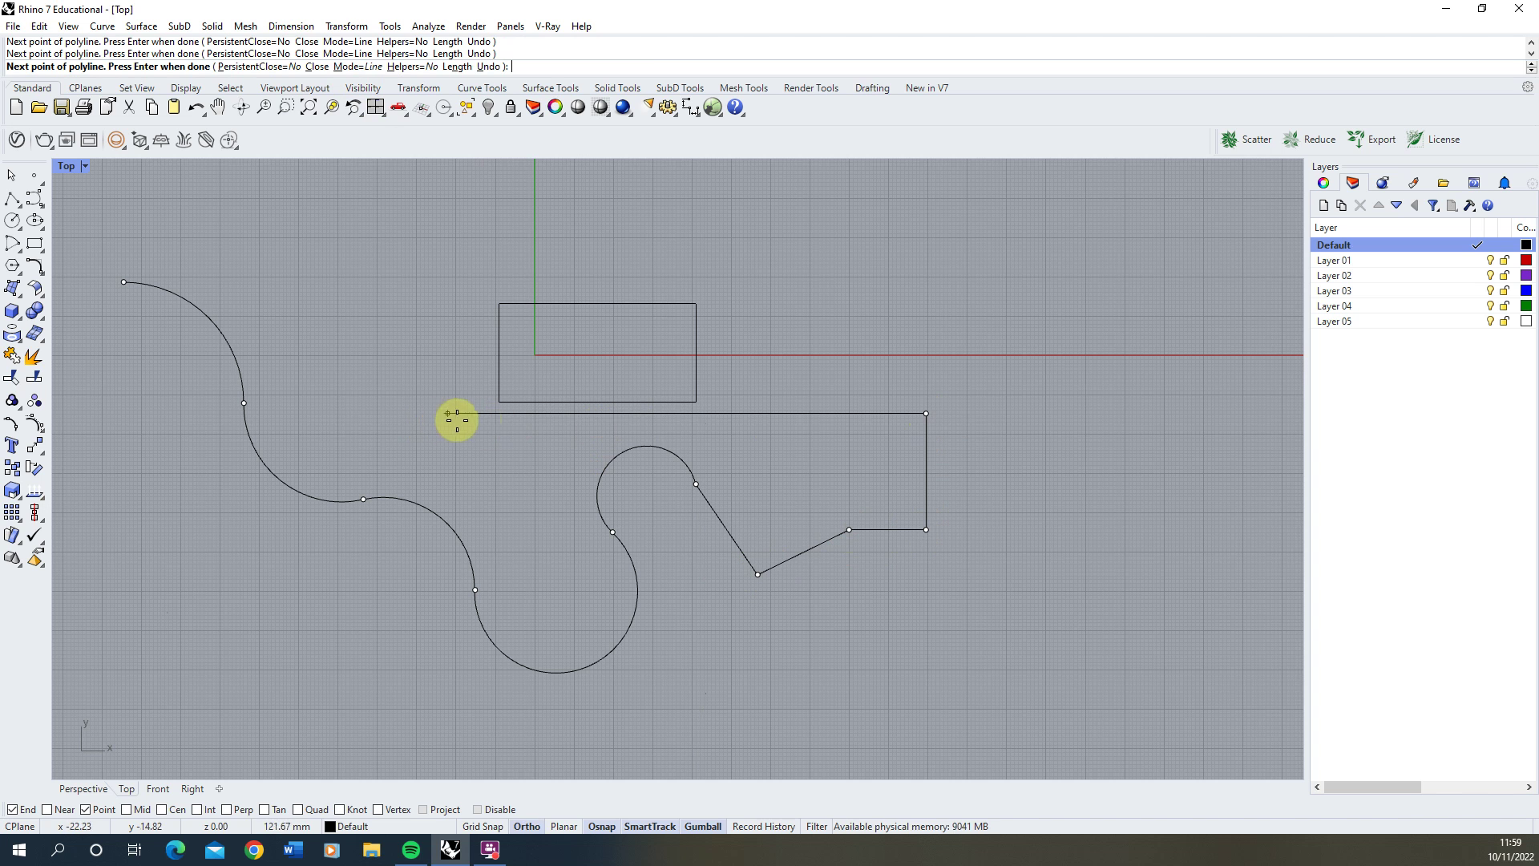
pyautogui.click(485, 414)
pyautogui.click(485, 337)
pyautogui.press('F8')
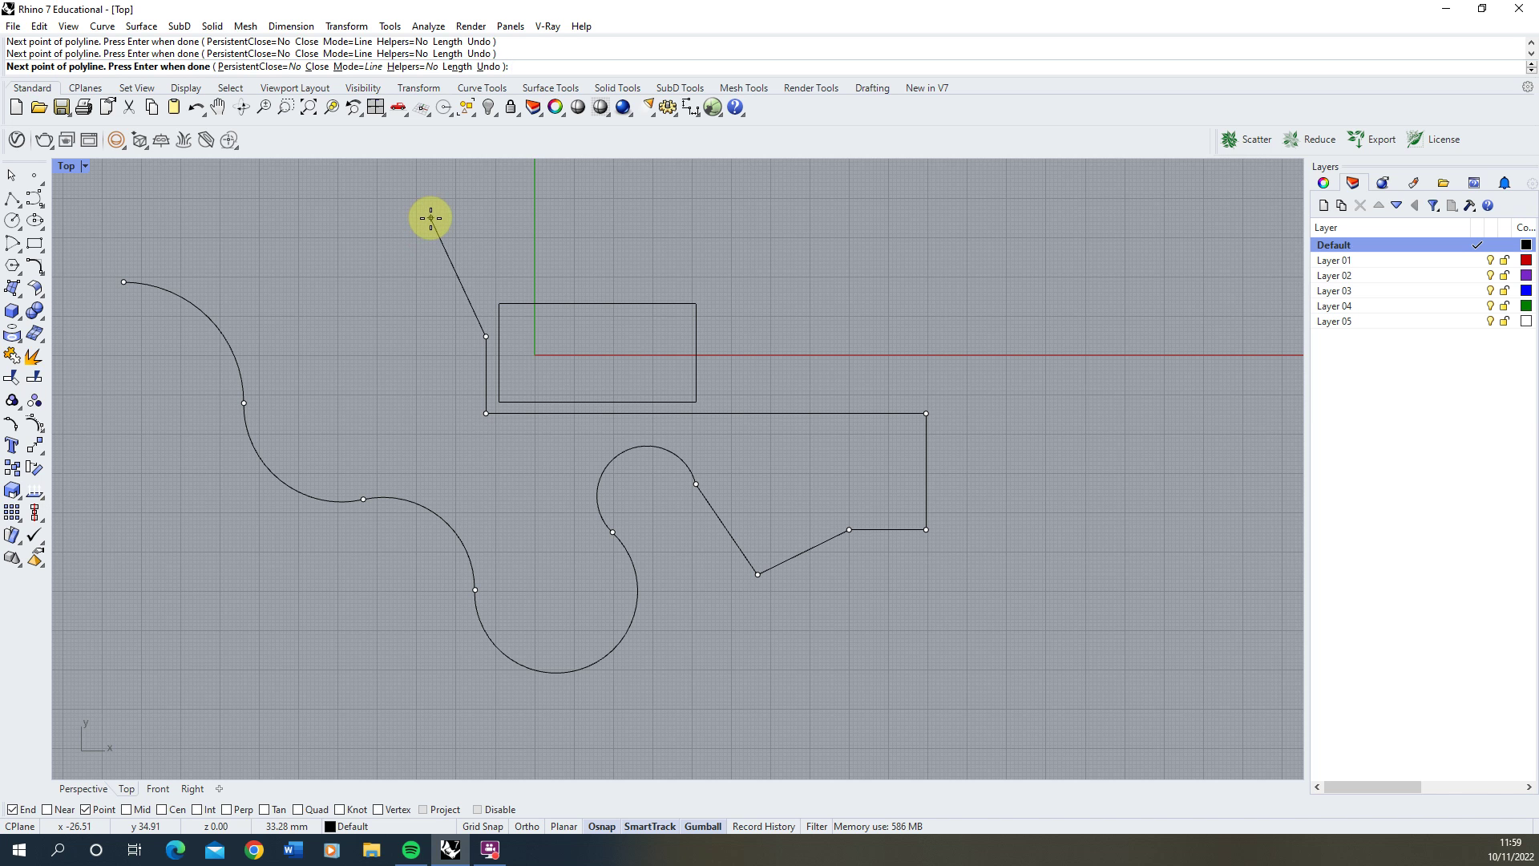
# Add one more arc, then a straight edge back to the start point to close the curve, and select it
pyautogui.write('m')
pyautogui.press('Return')
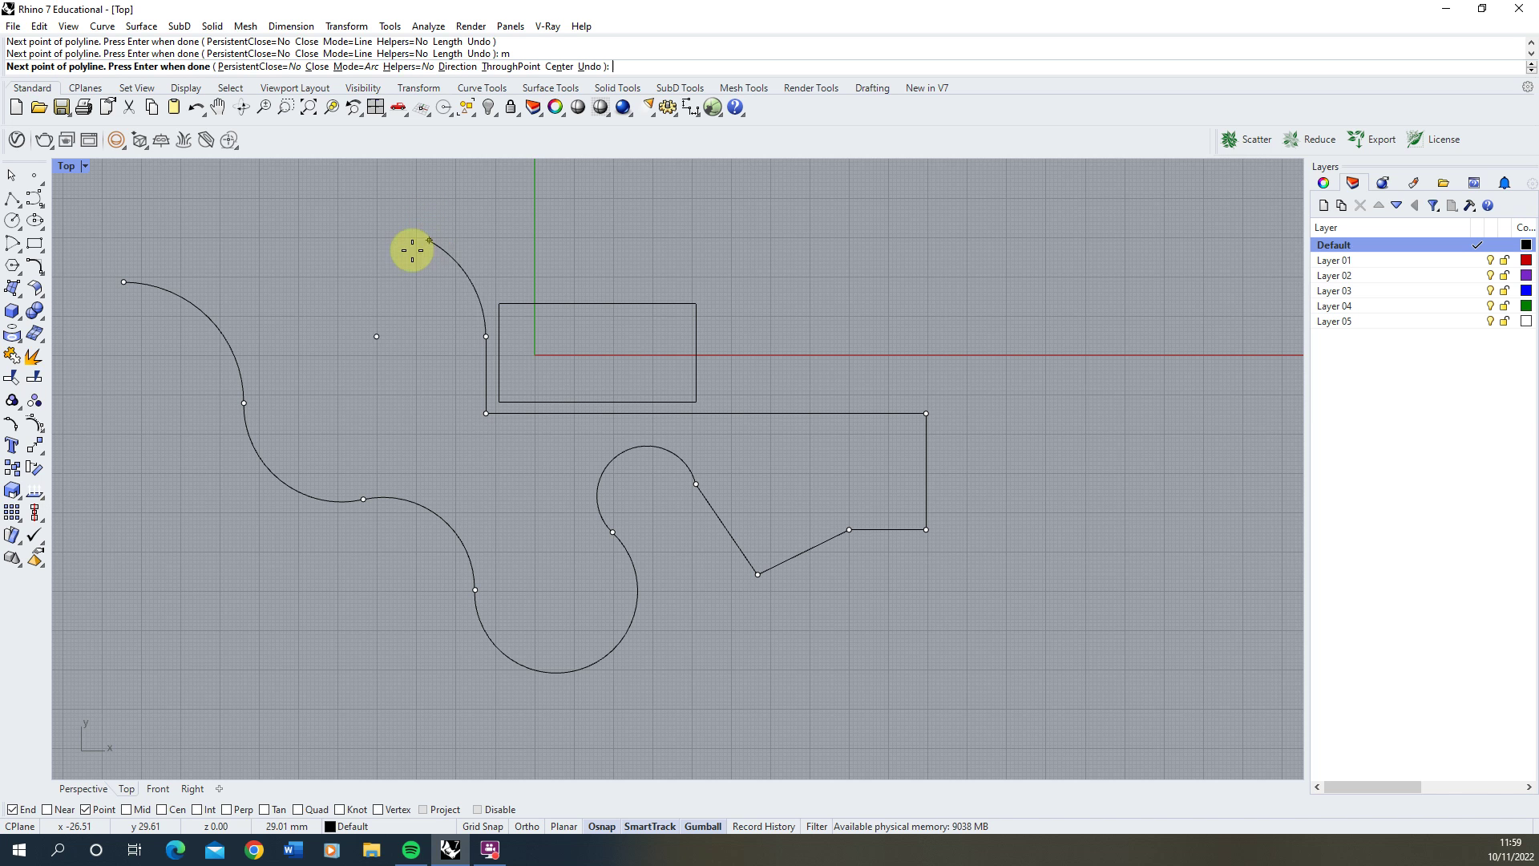
pyautogui.click(402, 285)
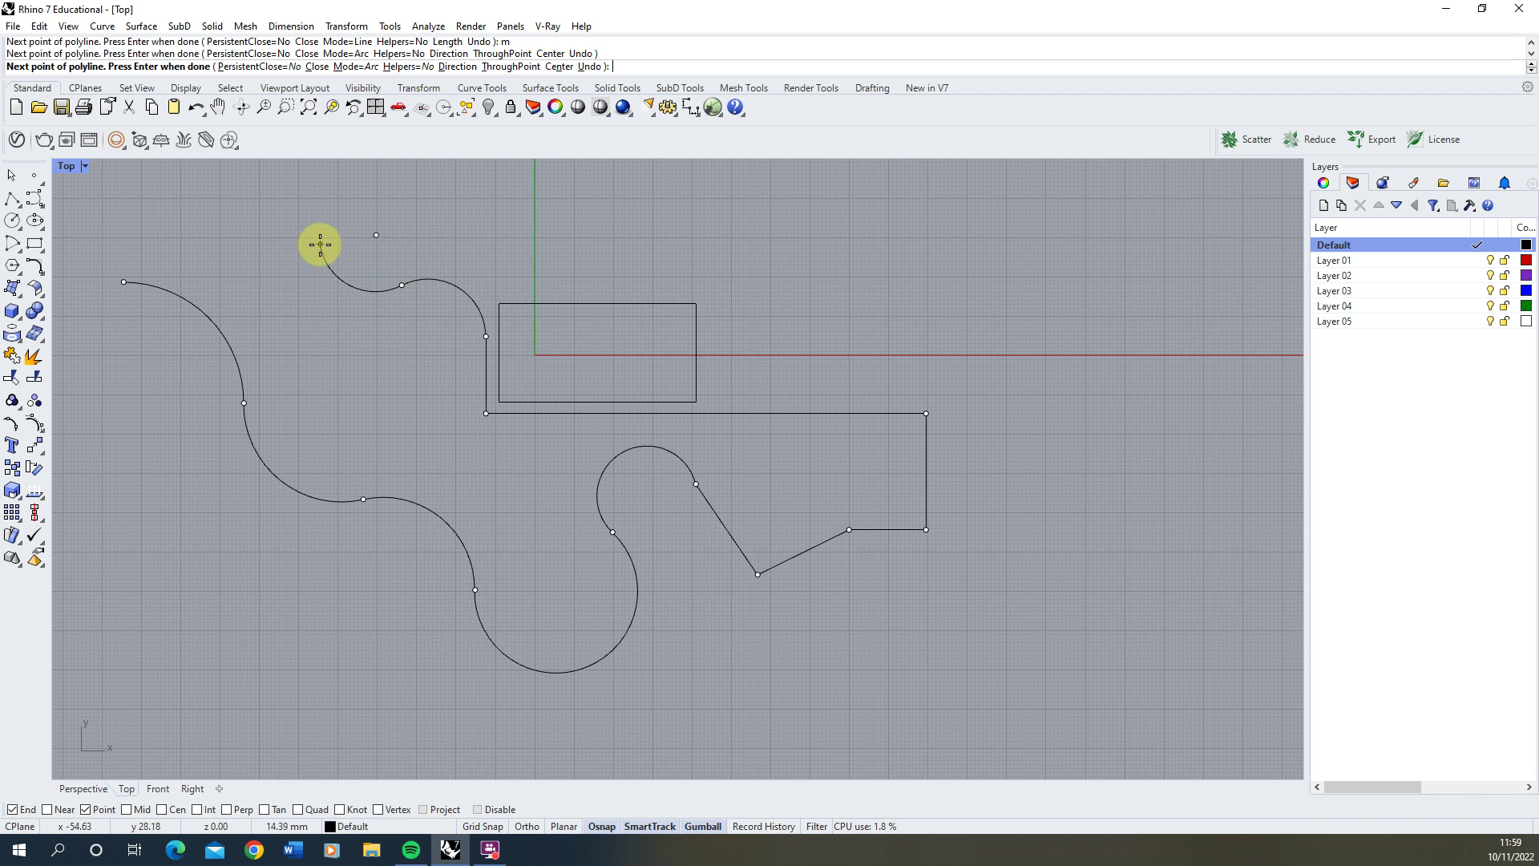
pyautogui.write('m')
pyautogui.rightClick(245, 195)
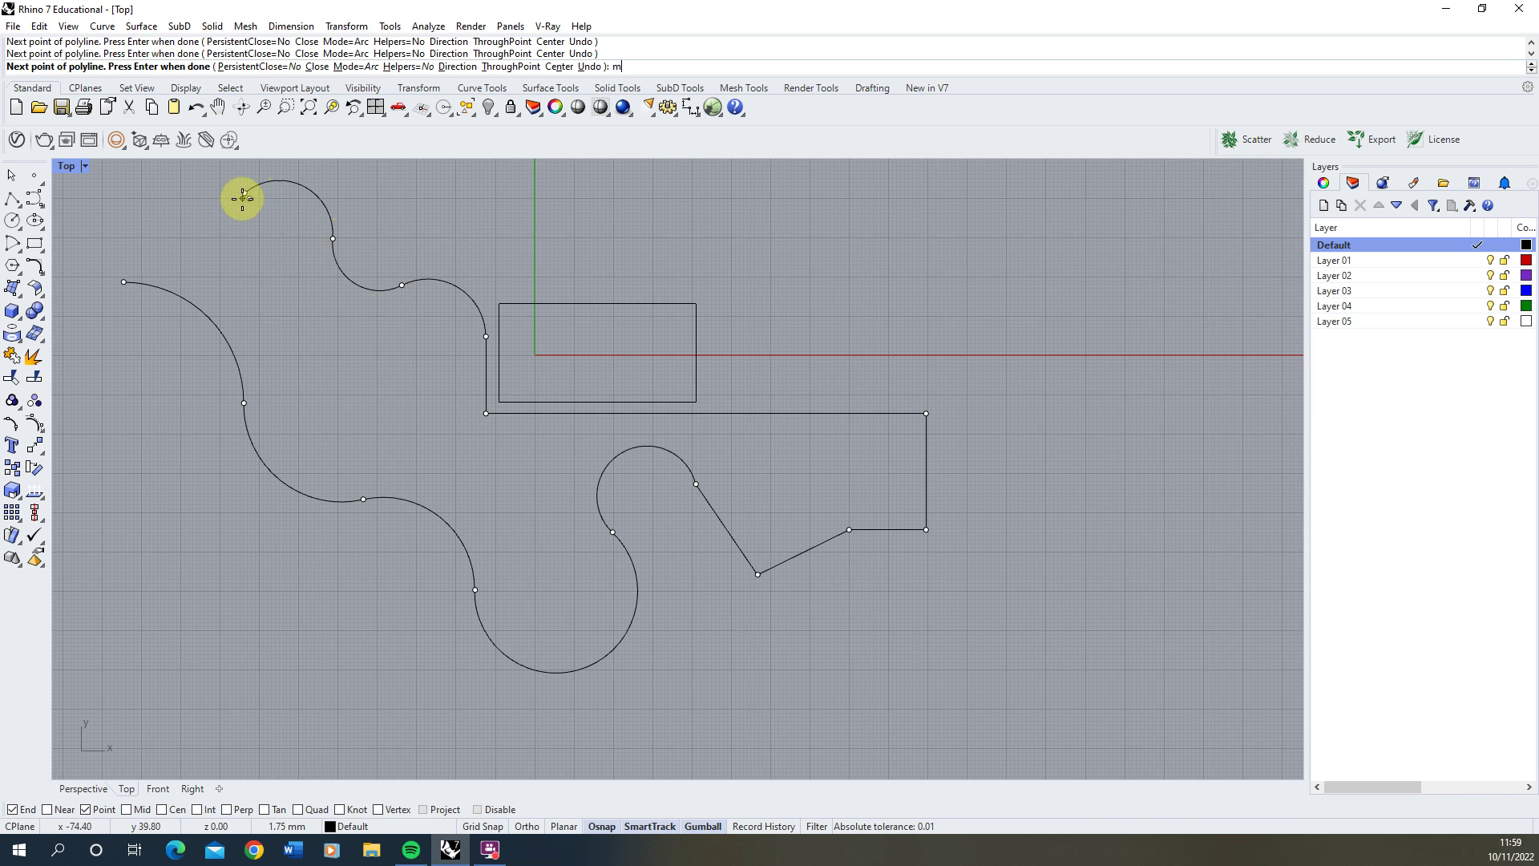
pyautogui.press('F8')
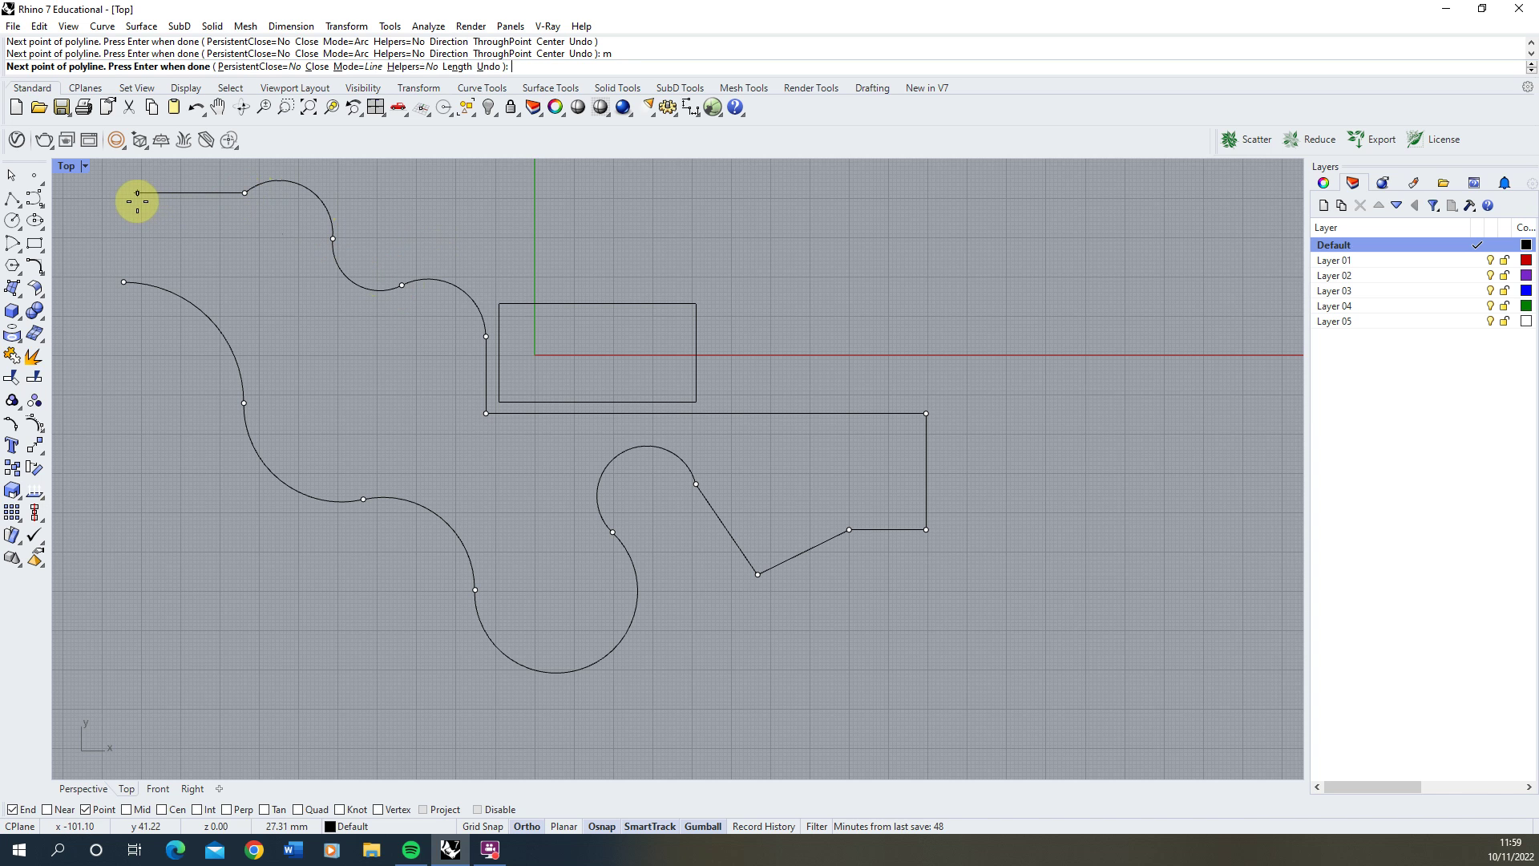
pyautogui.click(122, 284)
pyautogui.click(122, 282)
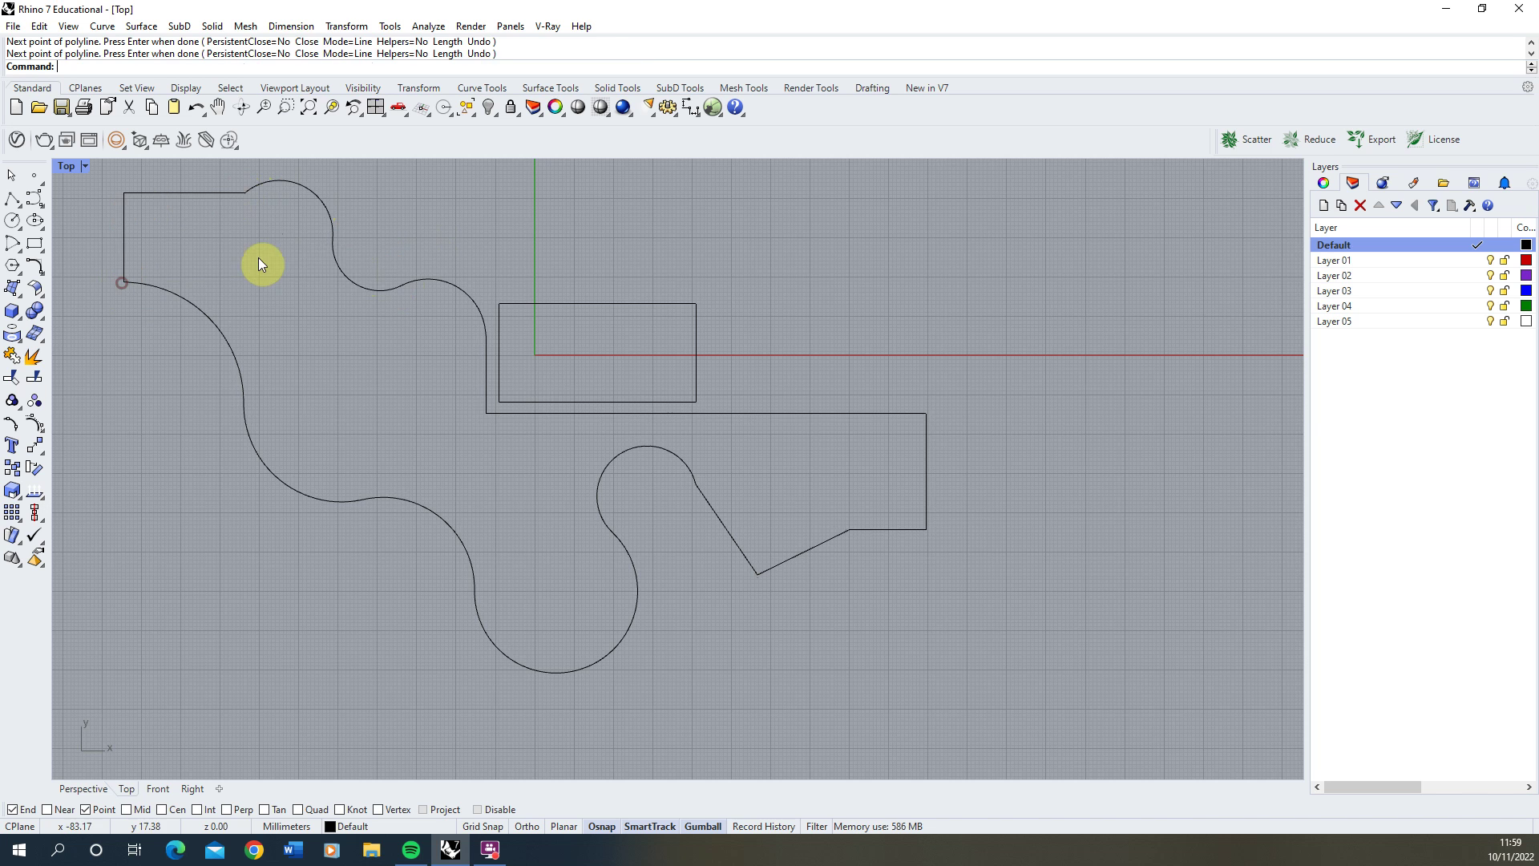
pyautogui.click(374, 287)
pyautogui.click(617, 274)
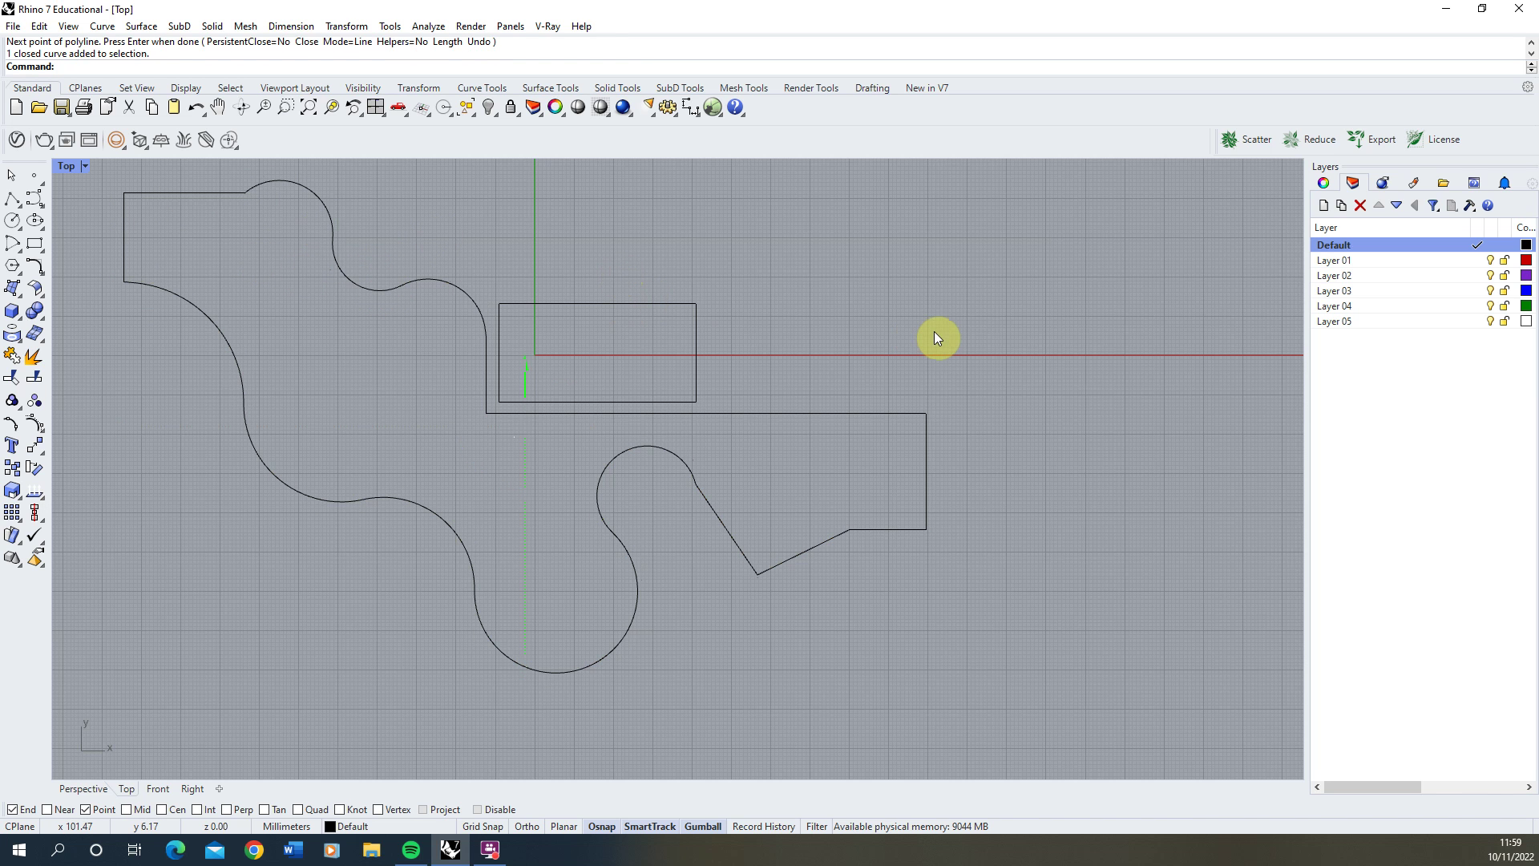